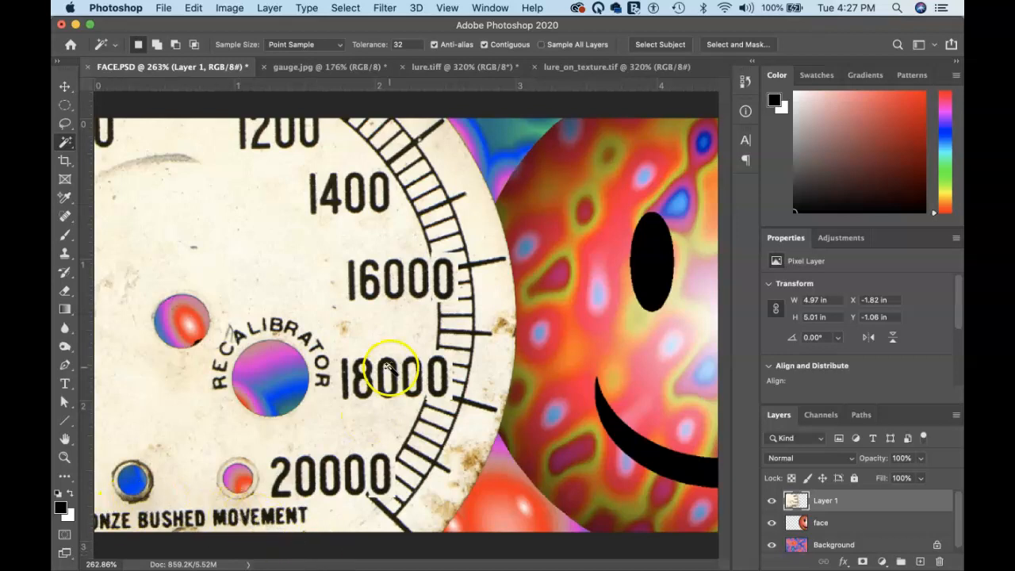
Reposition the gauge and the face on the canvas with the Move tool, keeping Auto-Select set to Layer.
key(v)
drag(389, 353, 420, 268)
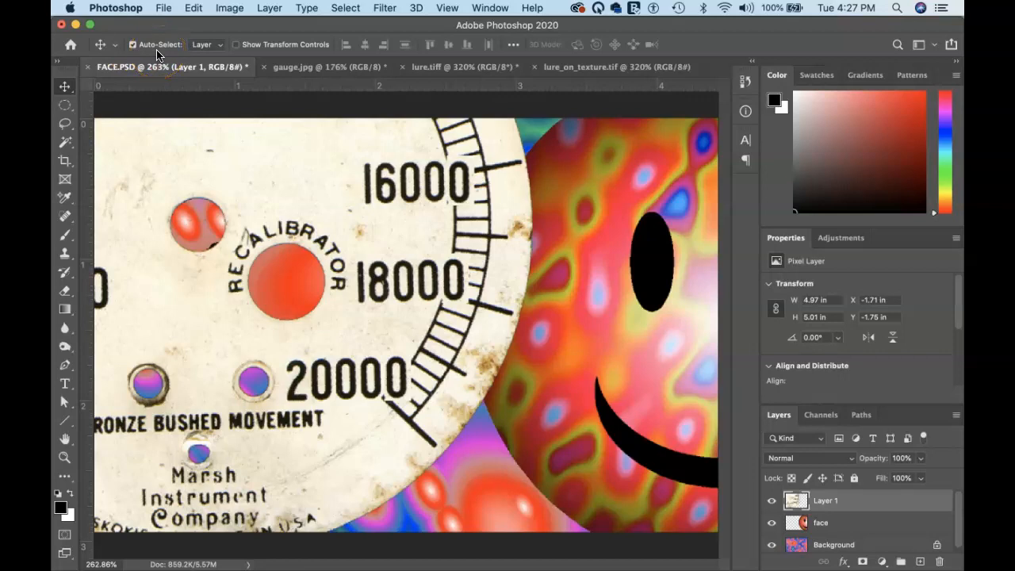
click(133, 45)
click(133, 45)
drag(370, 228, 348, 229)
drag(546, 220, 504, 261)
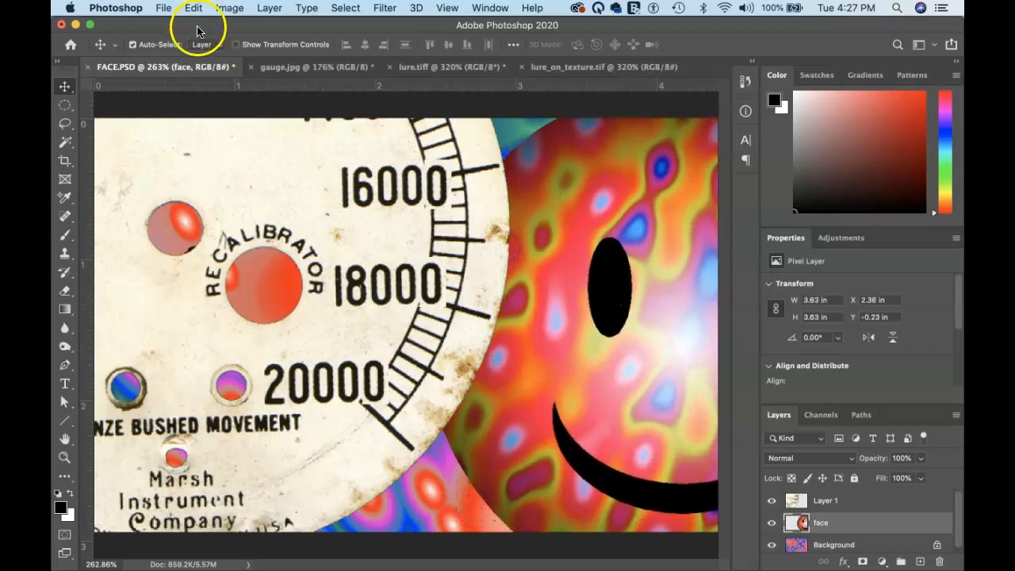
Turn off Auto-Select and shift the face layer slightly while it is the selected layer.
click(132, 45)
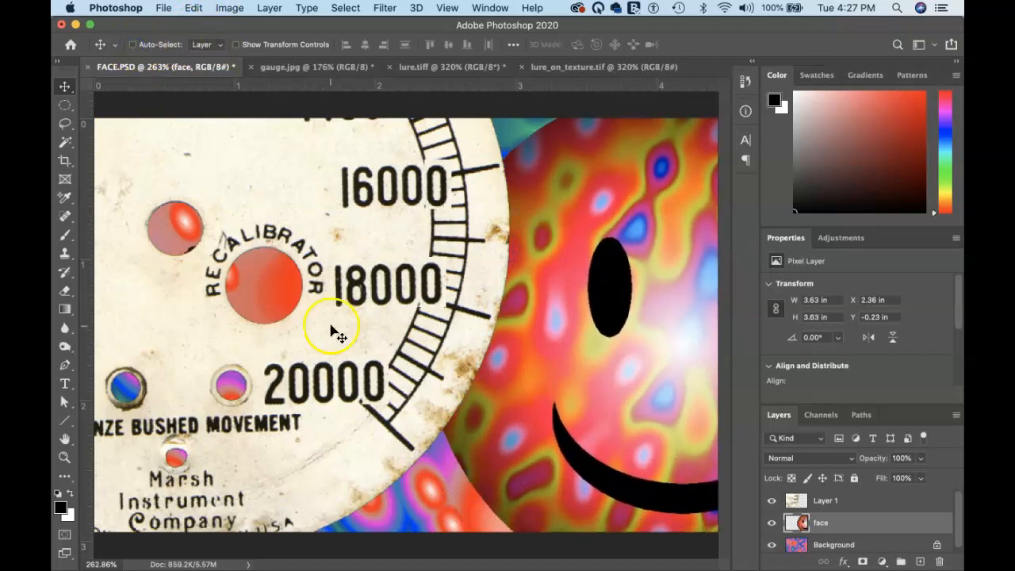
drag(279, 213, 294, 188)
drag(245, 165, 249, 161)
click(837, 529)
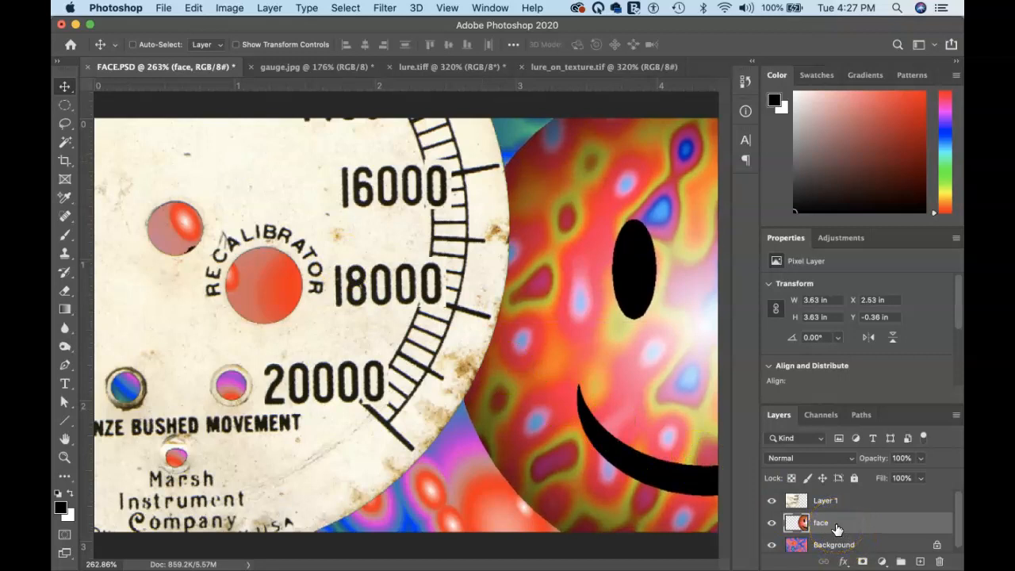
mouse_move(274, 224)
mouse_down()
mouse_move(265, 192)
mouse_move(263, 217)
mouse_up()
Turn Auto-Select back on, lower the gauge on the canvas and nudge the face up and to the left.
click(106, 6)
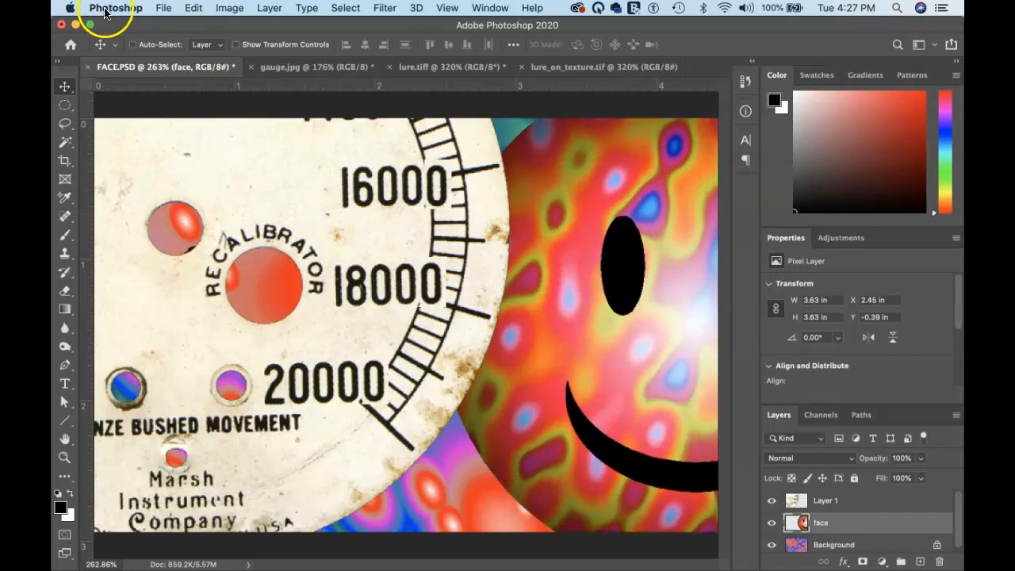
click(132, 44)
drag(269, 188, 275, 261)
drag(584, 249, 562, 239)
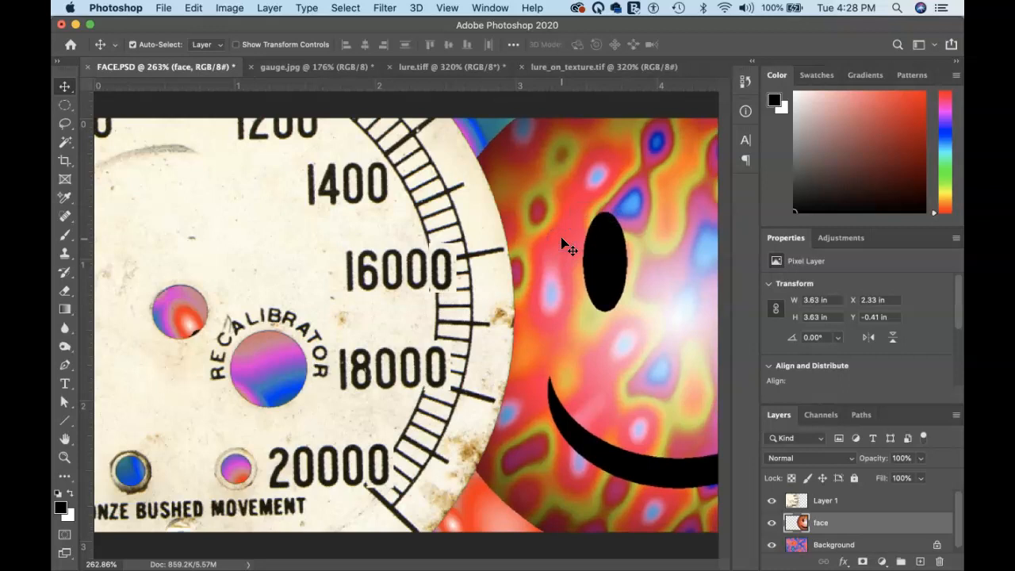
Switch to gauge.jpg and save its active gauge selection as a new, unnamed channel in the same document.
click(321, 67)
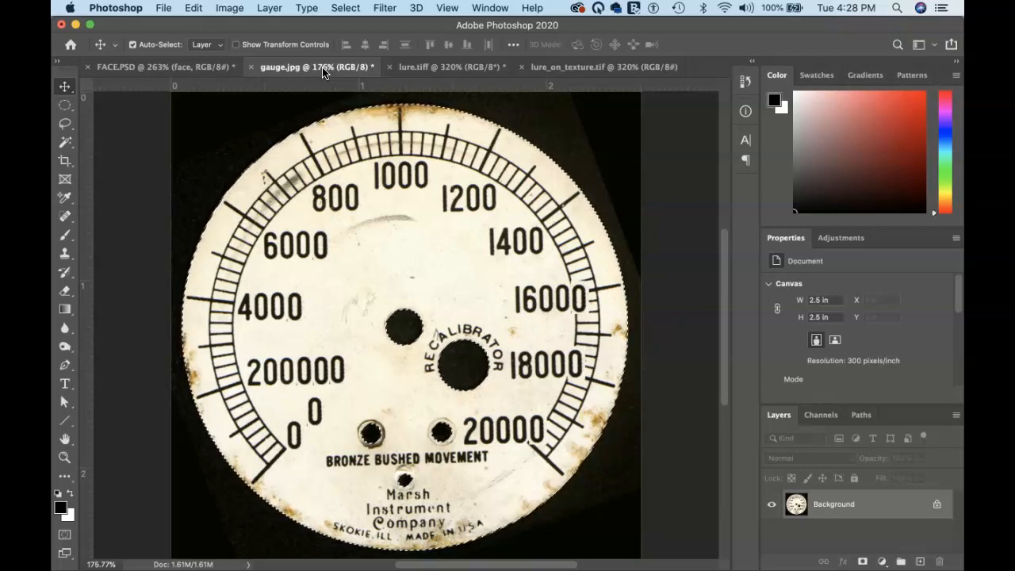
click(346, 10)
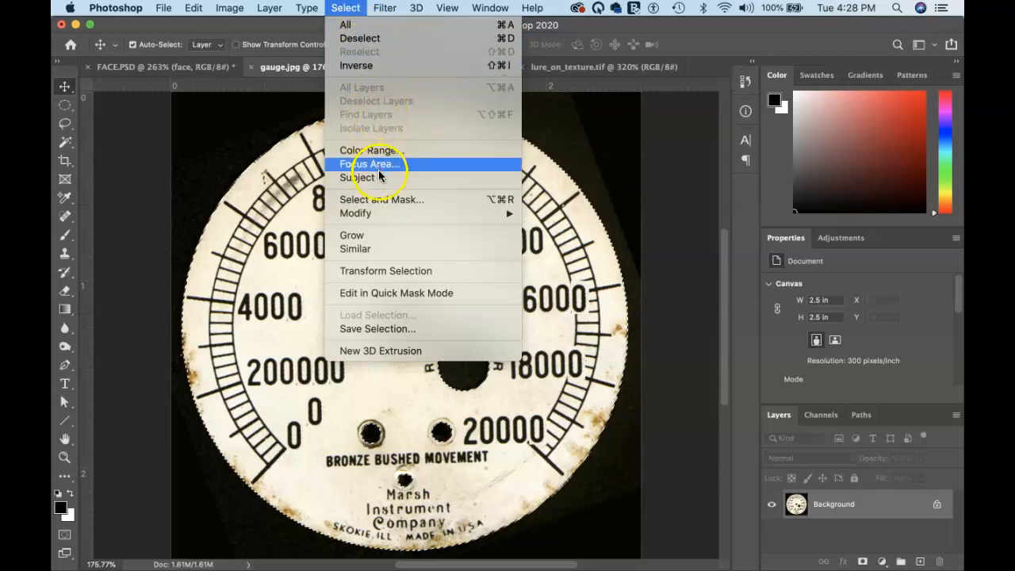
click(418, 329)
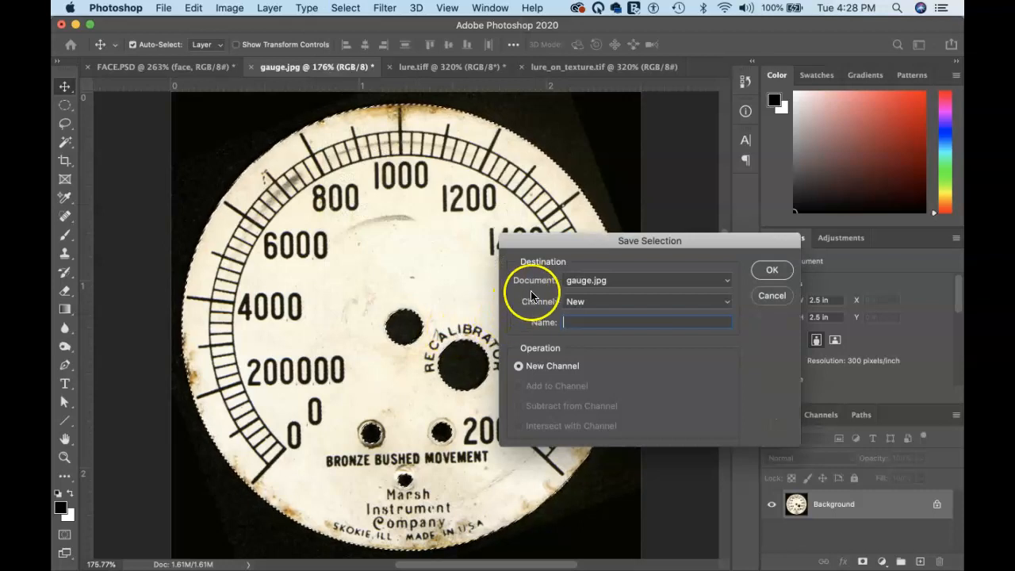
drag(575, 250, 446, 229)
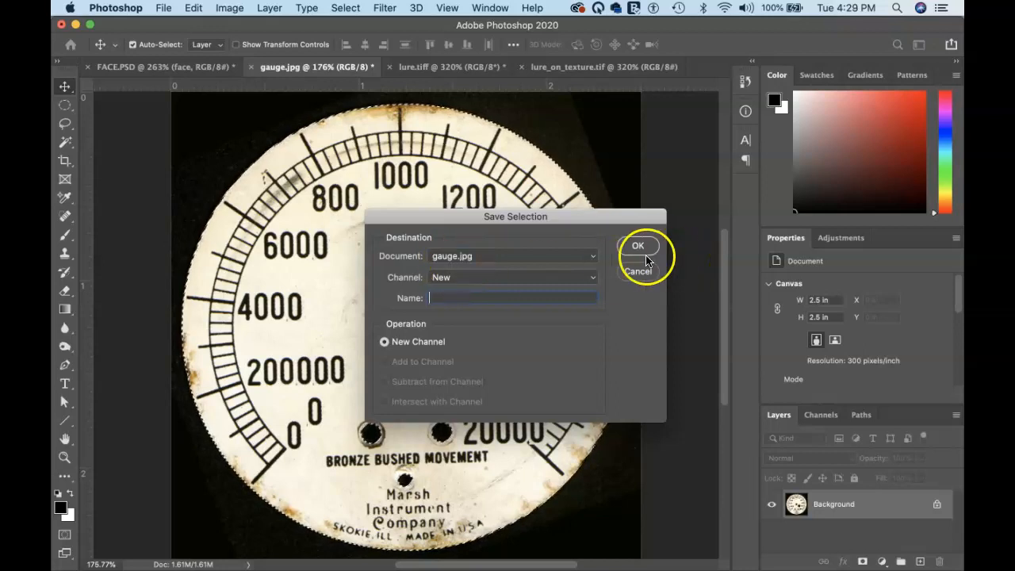
click(593, 260)
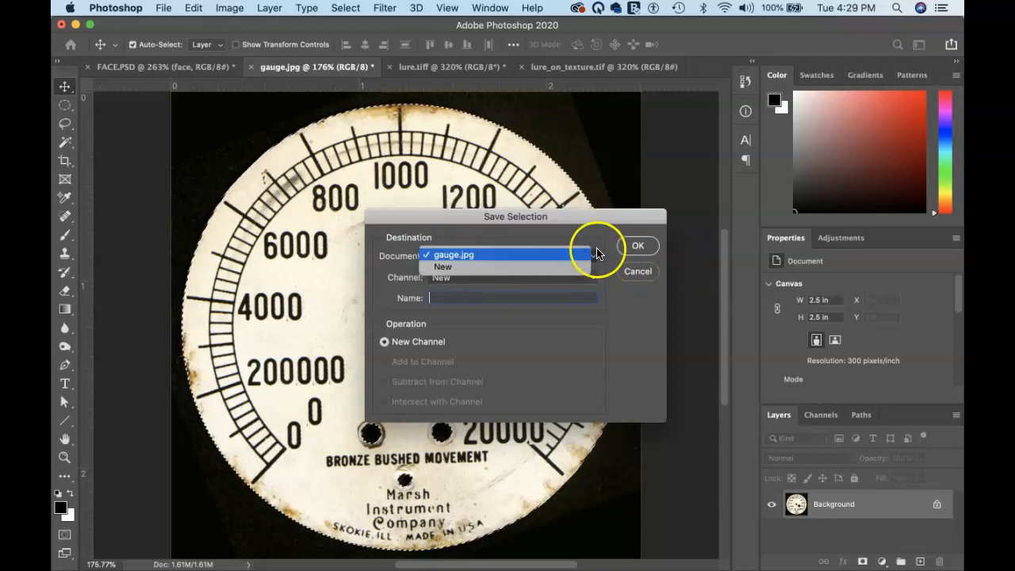
click(596, 252)
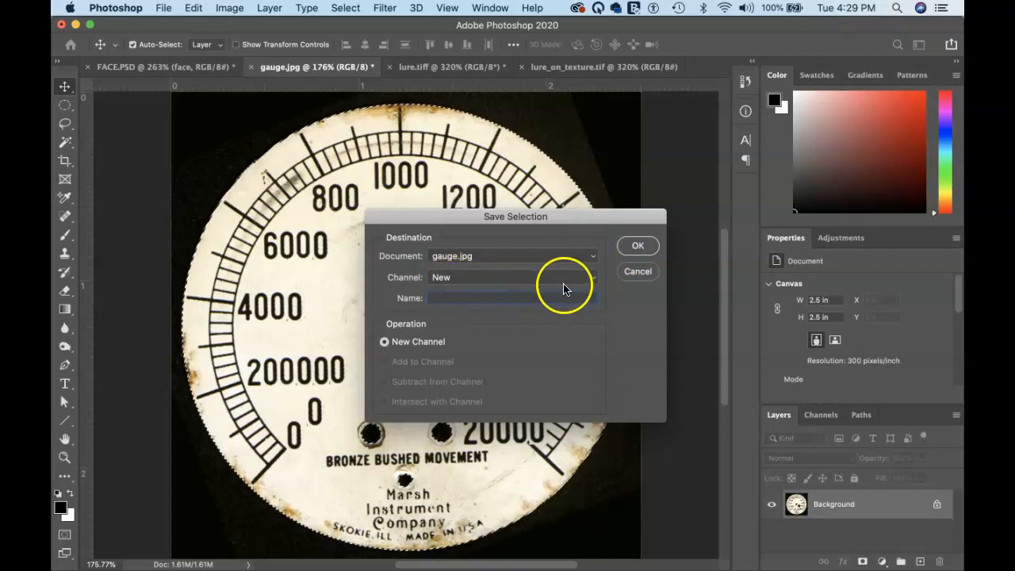
click(592, 278)
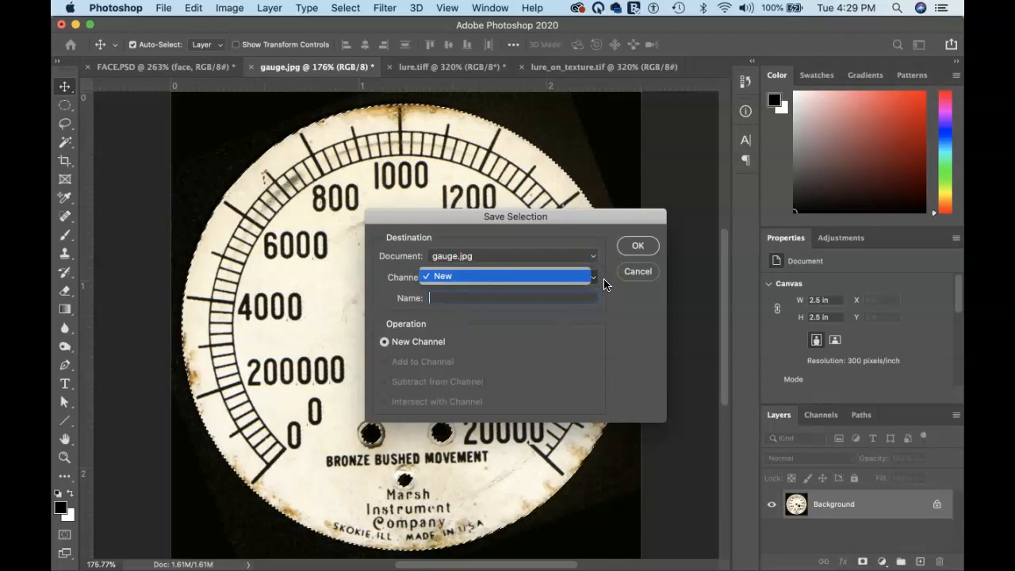
click(604, 283)
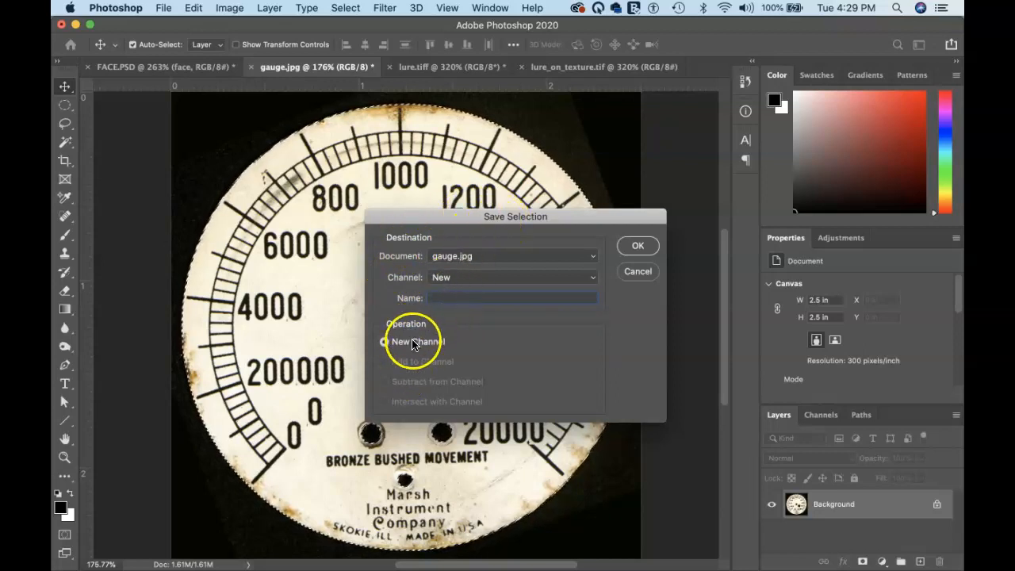
click(641, 248)
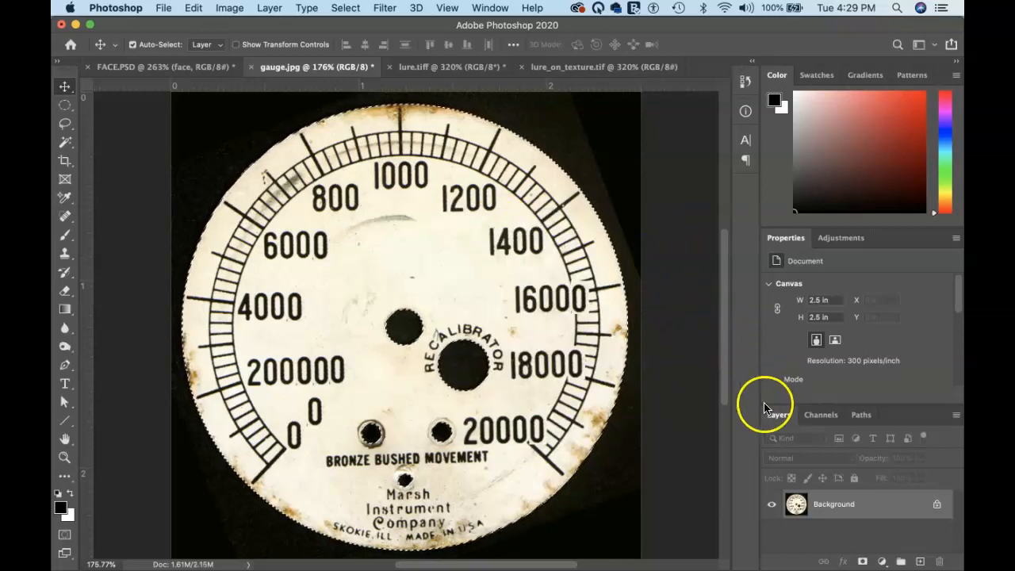
Examine the red, green and blue channels of gauge.jpg individually and compare them with the RGB composite.
click(821, 415)
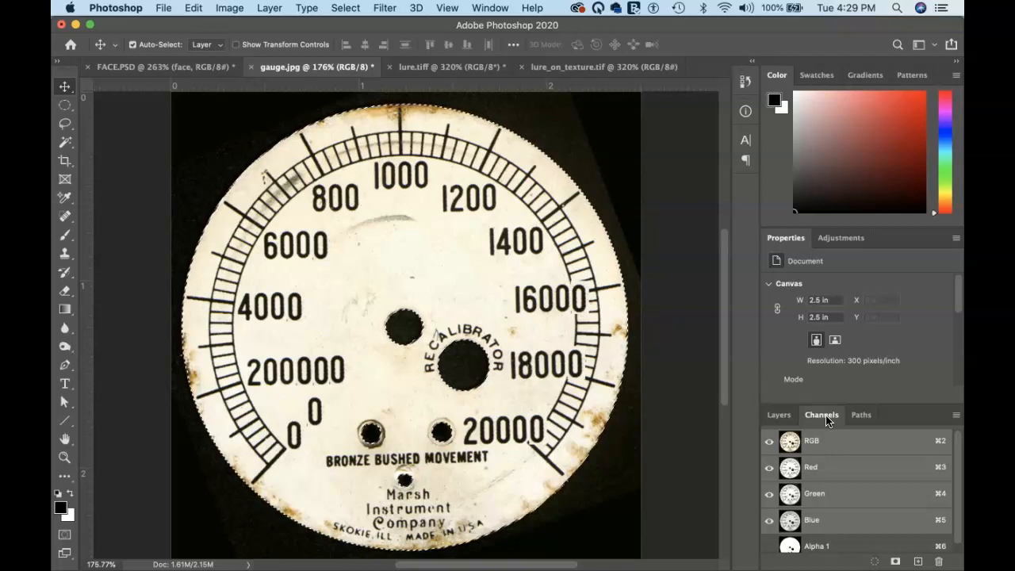
click(831, 460)
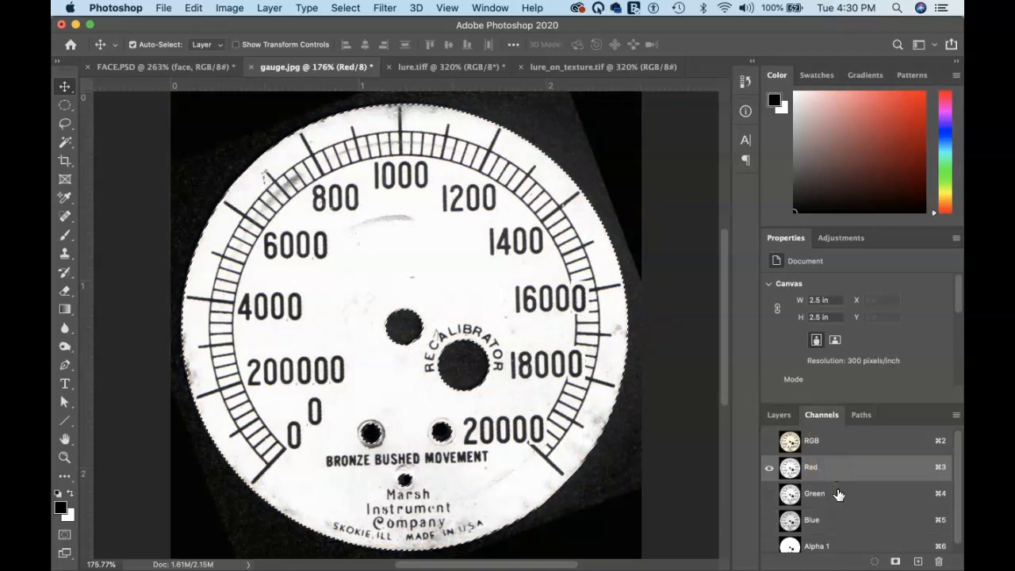
click(838, 495)
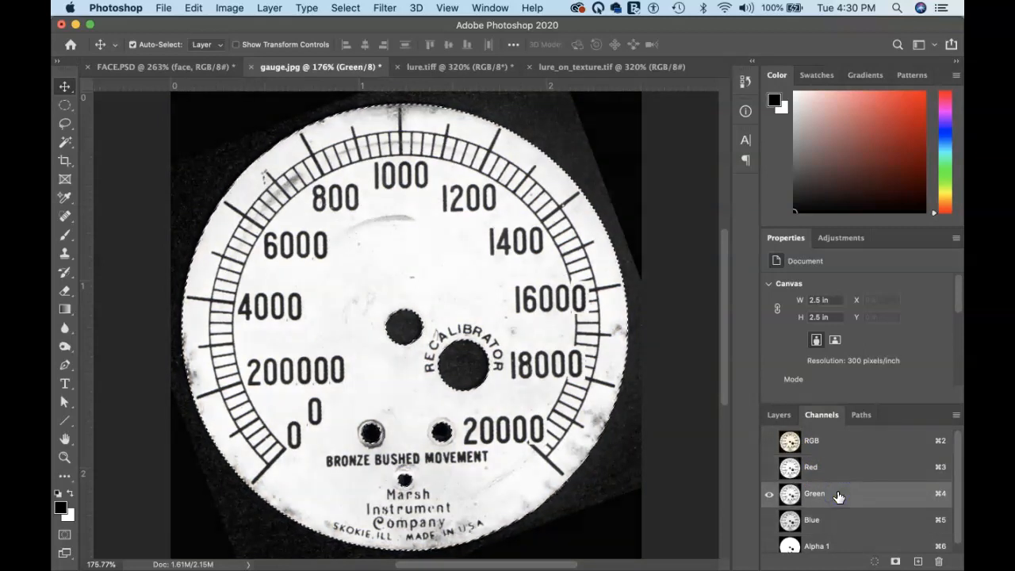
click(838, 520)
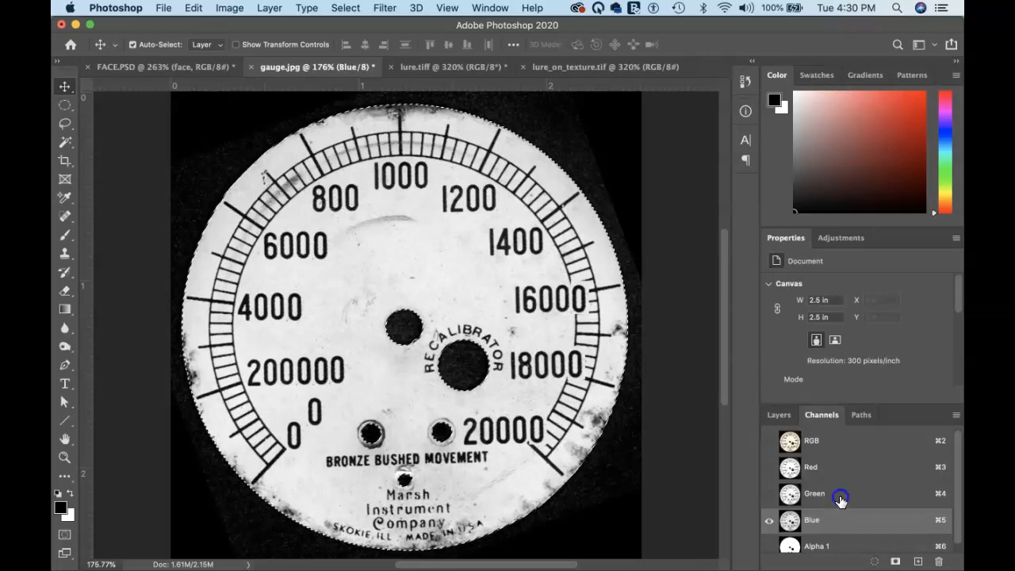
click(839, 497)
click(839, 473)
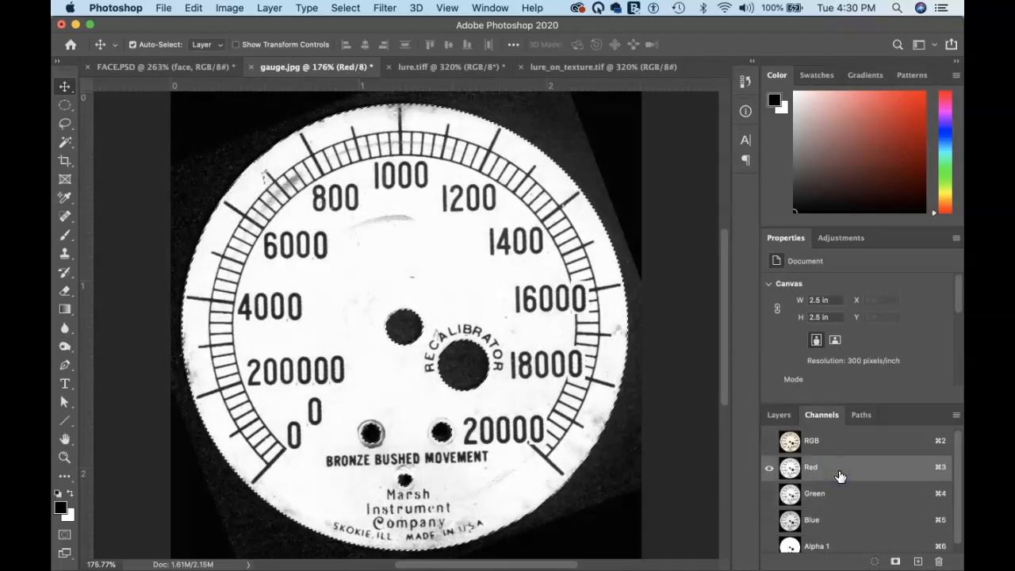
click(841, 439)
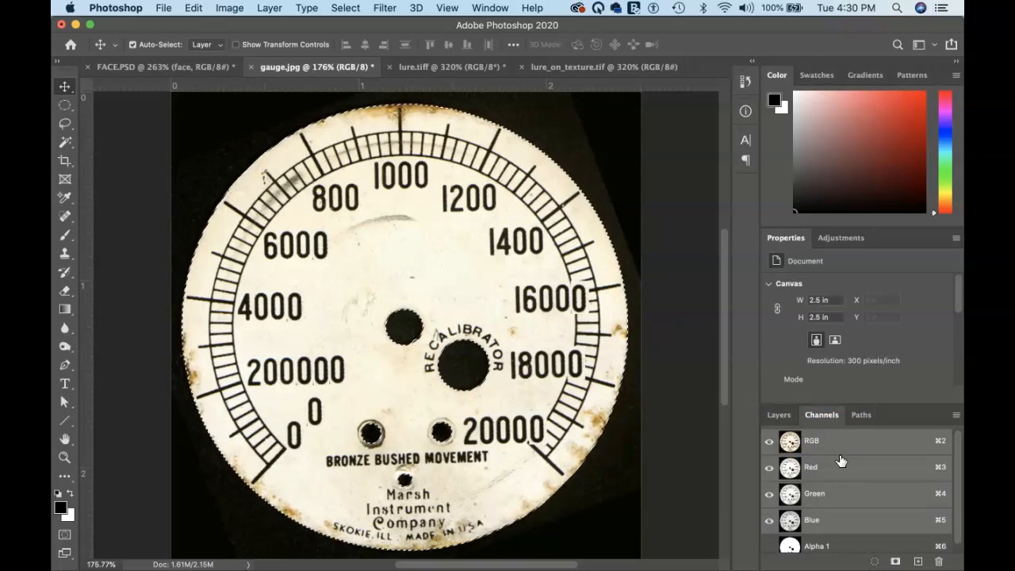
click(842, 469)
click(841, 493)
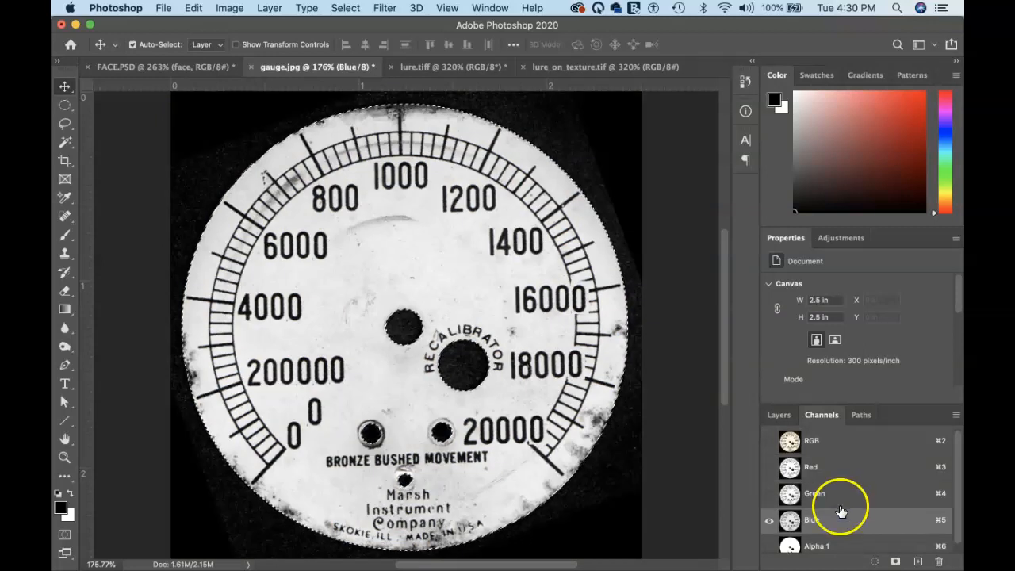
click(841, 493)
click(841, 467)
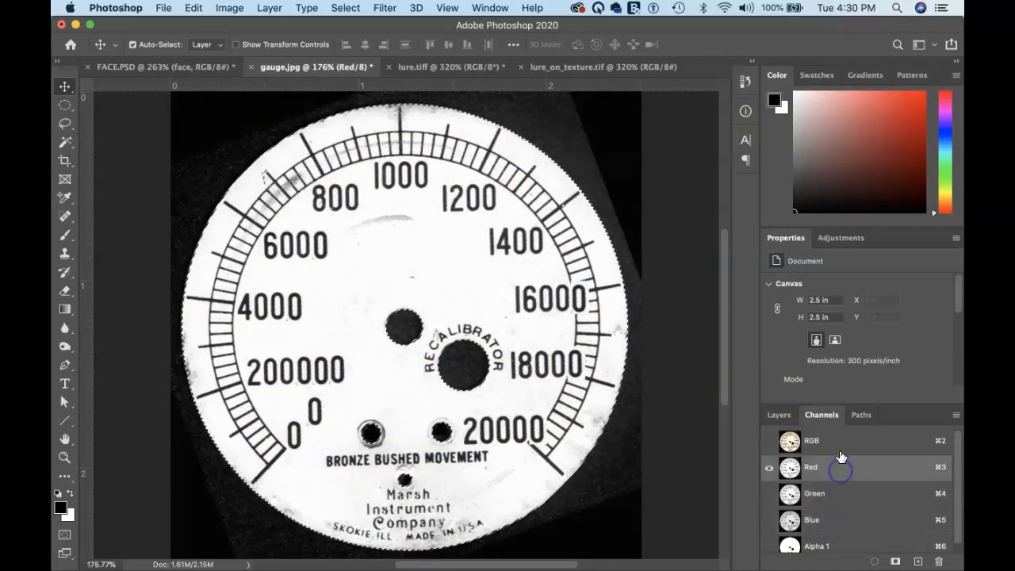
click(840, 444)
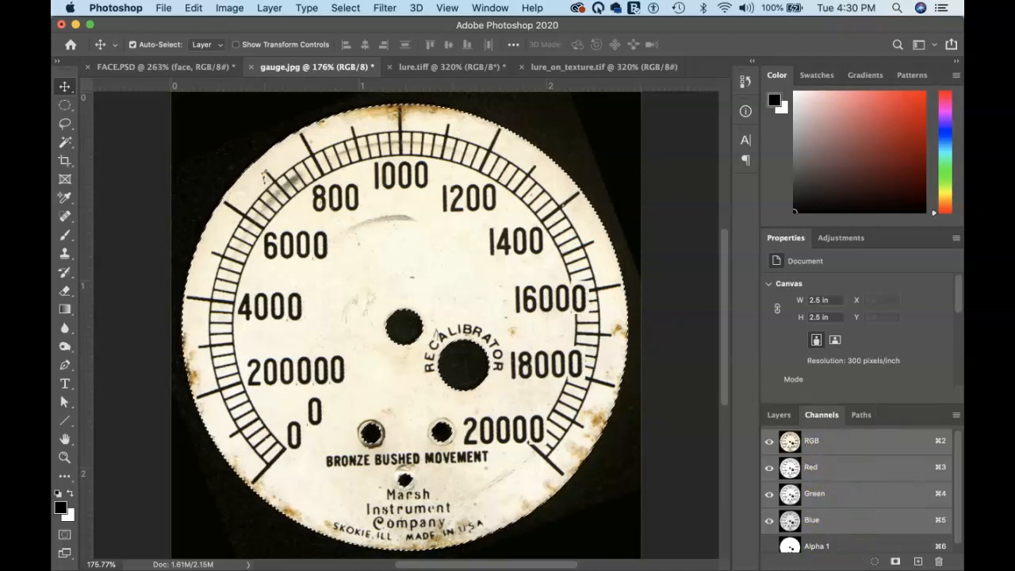
Clear the gauge selection and reload it from the Alpha 1 channel, ending on the RGB composite.
drag(957, 452, 958, 466)
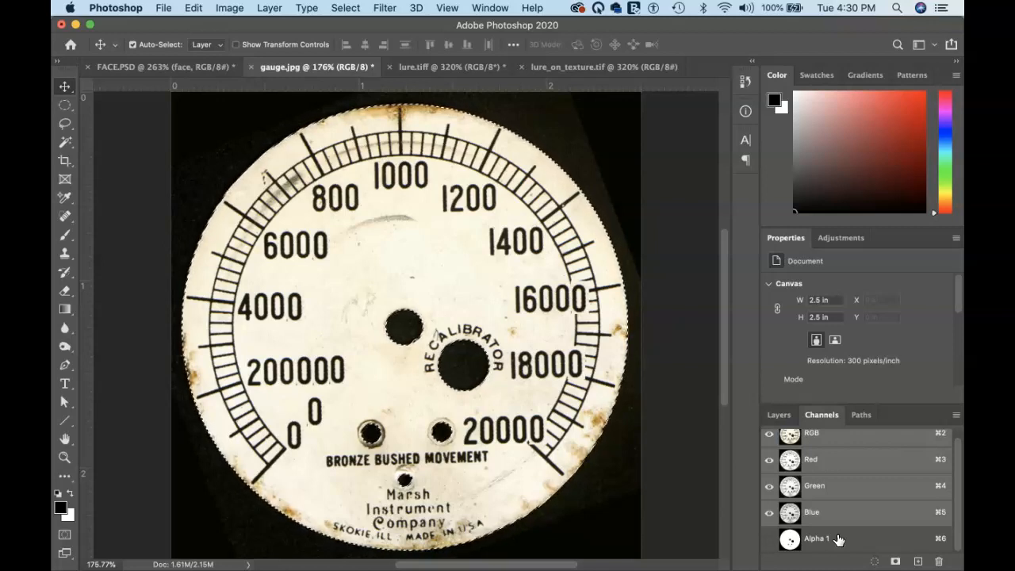
click(839, 539)
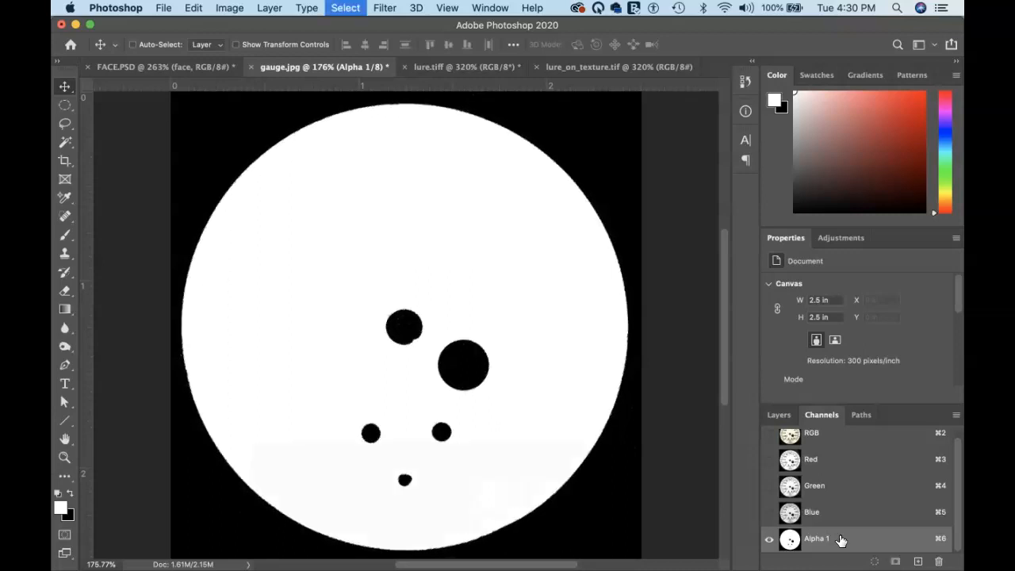
key(super+d)
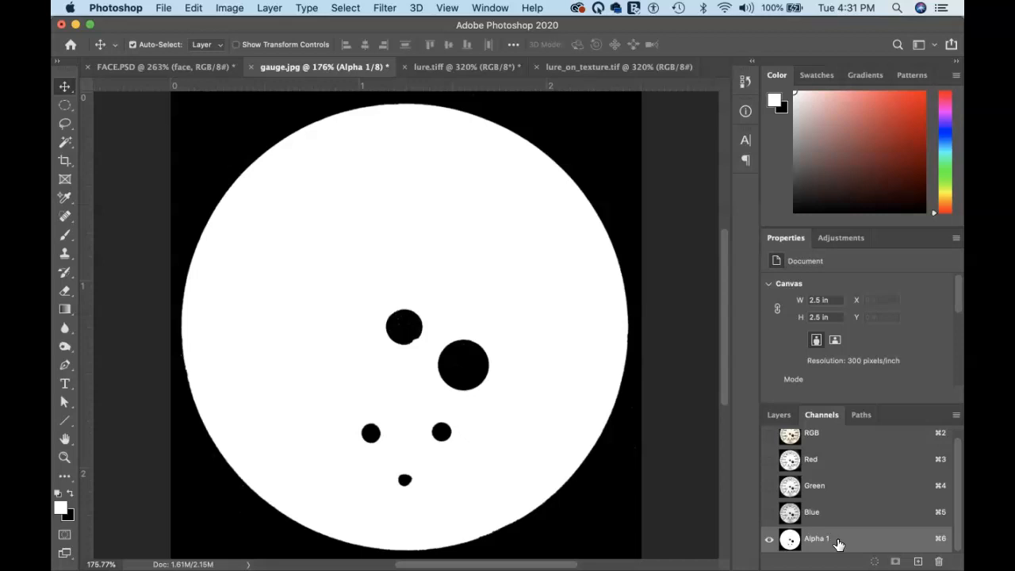
click(877, 562)
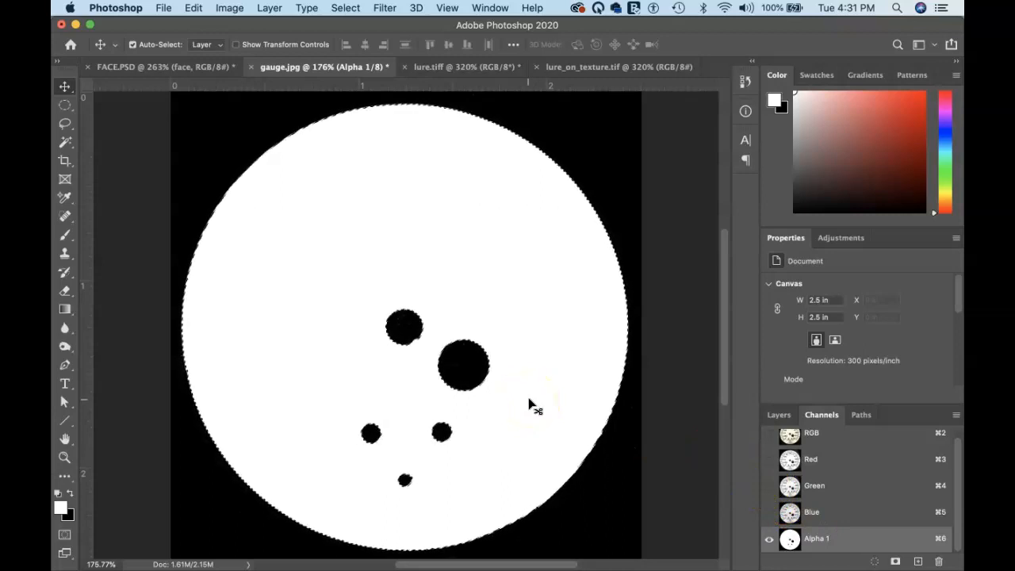
click(818, 438)
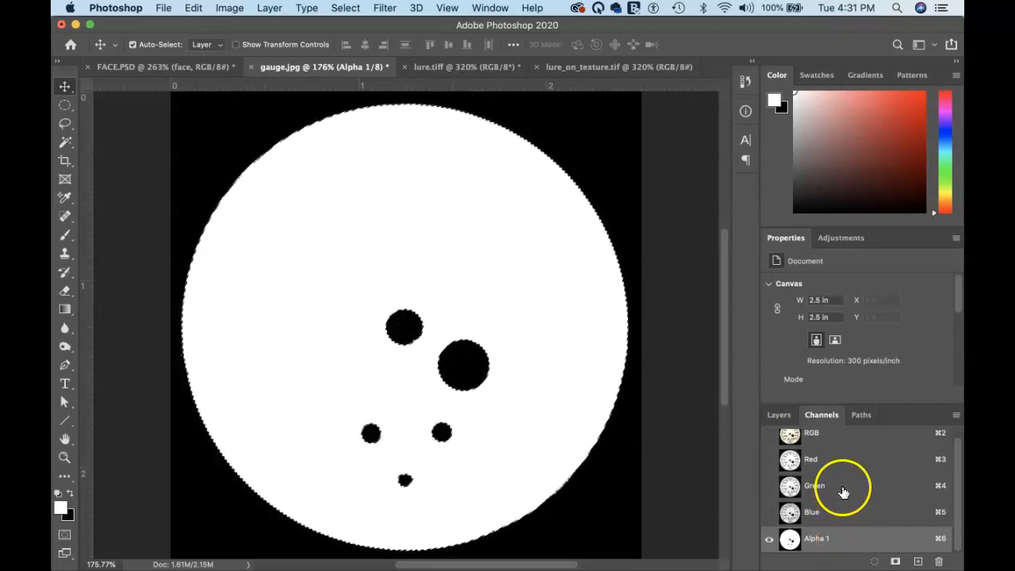
click(829, 435)
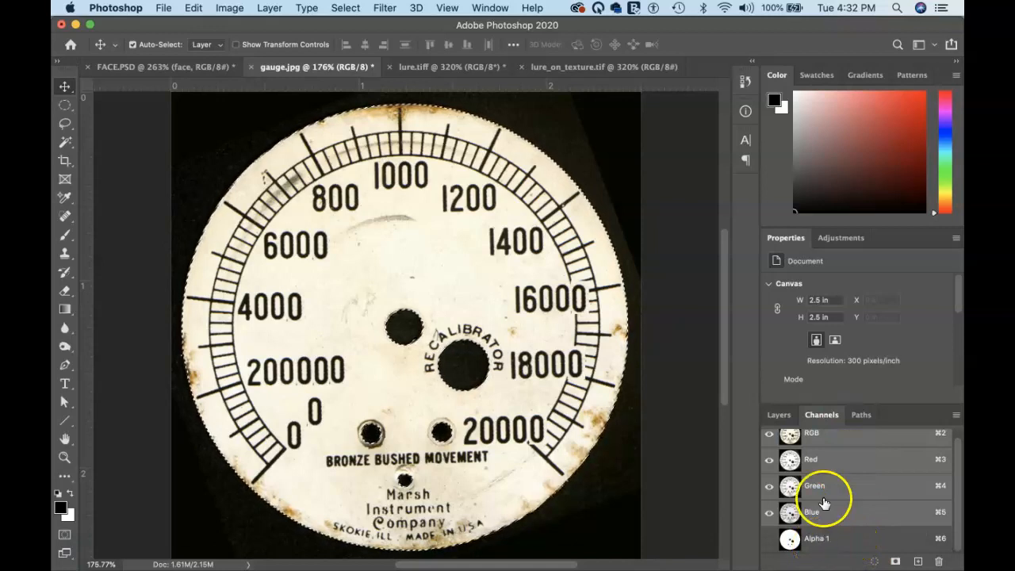
Hide the red channel and the blue channel of gauge.jpg in turn, restore the full RGB composite and return to the layers.
click(768, 464)
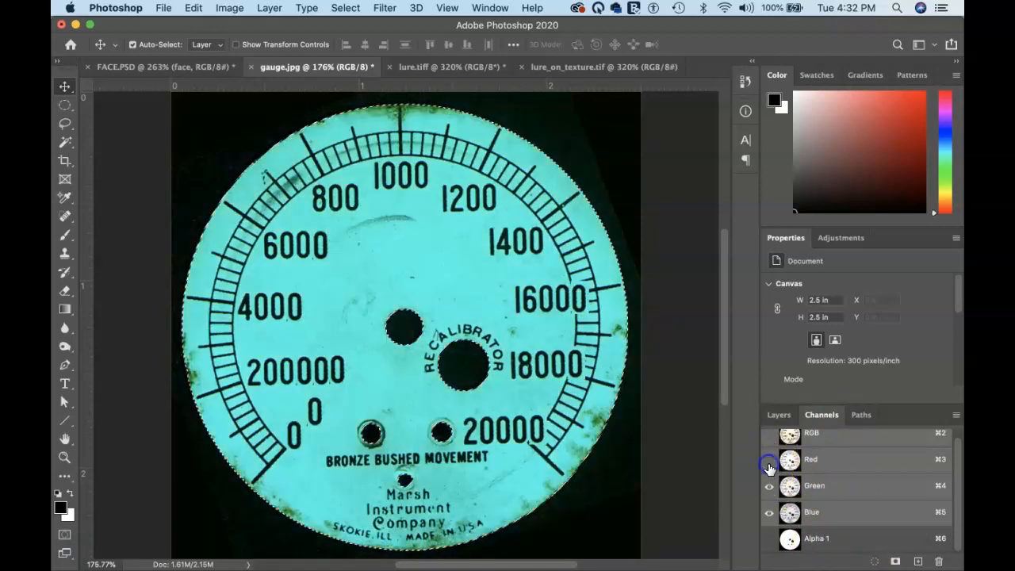
click(768, 486)
click(768, 486)
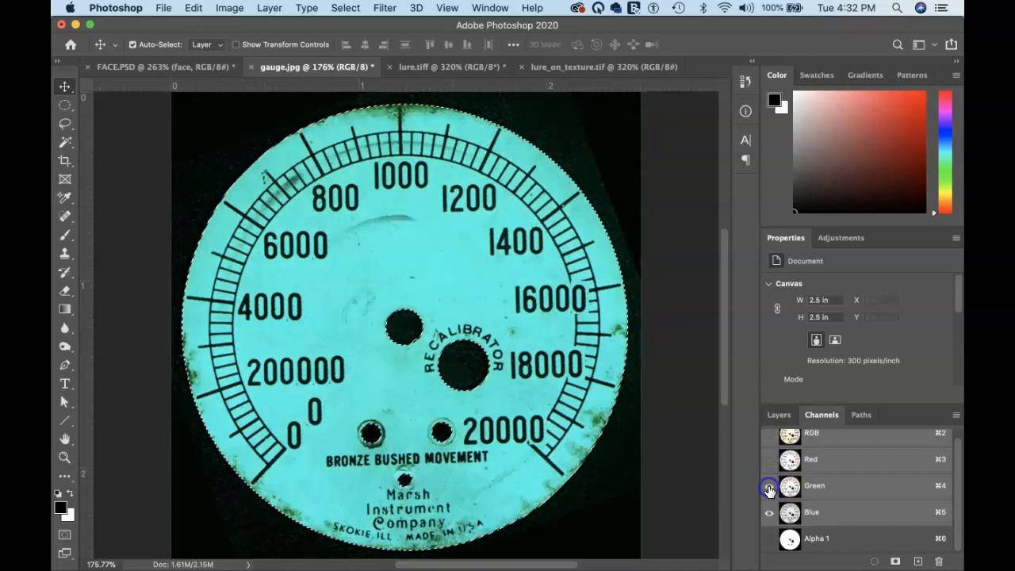
click(768, 461)
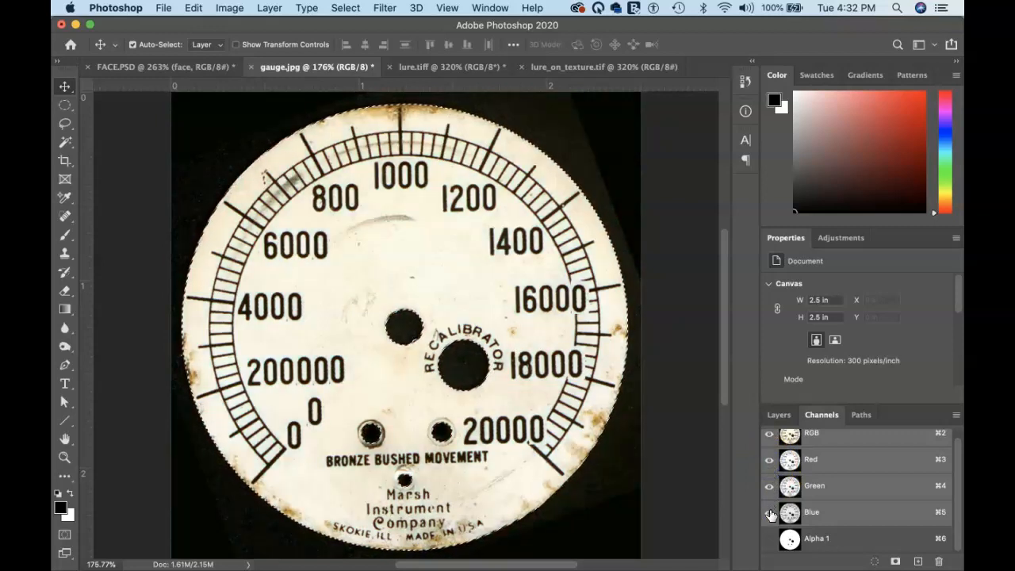
click(768, 513)
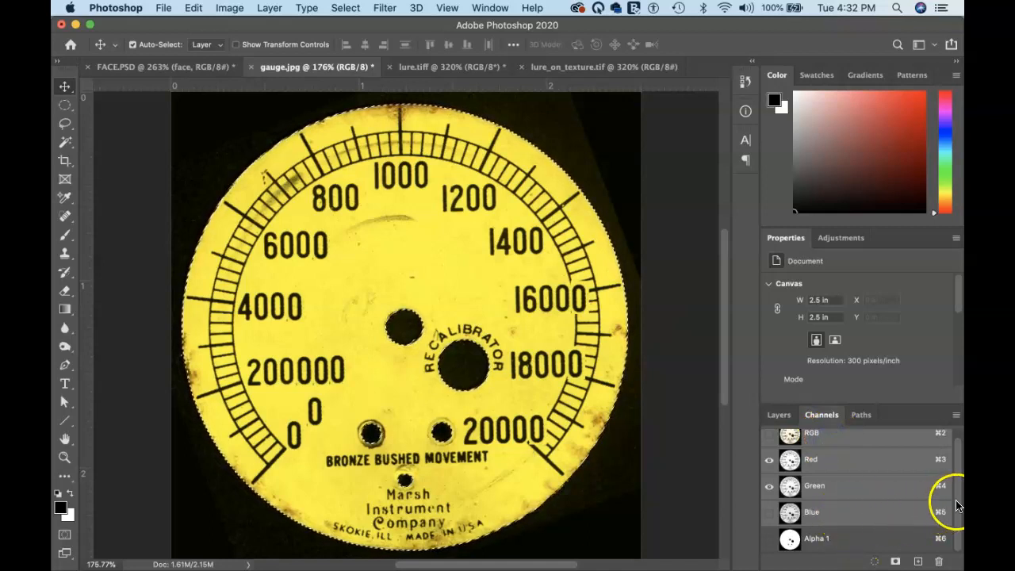
scroll(952, 499, up, 1)
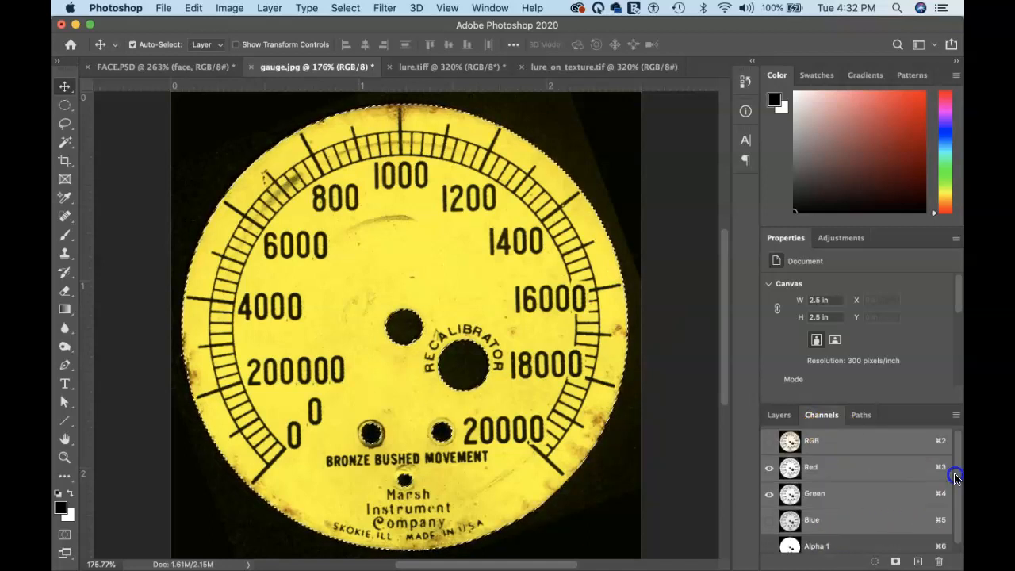
click(768, 441)
click(828, 442)
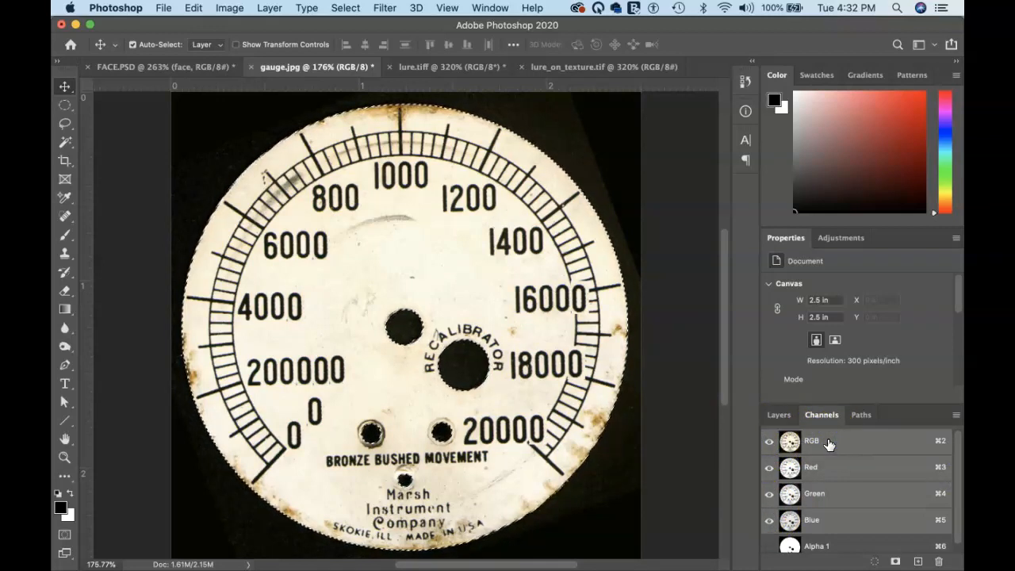
click(777, 415)
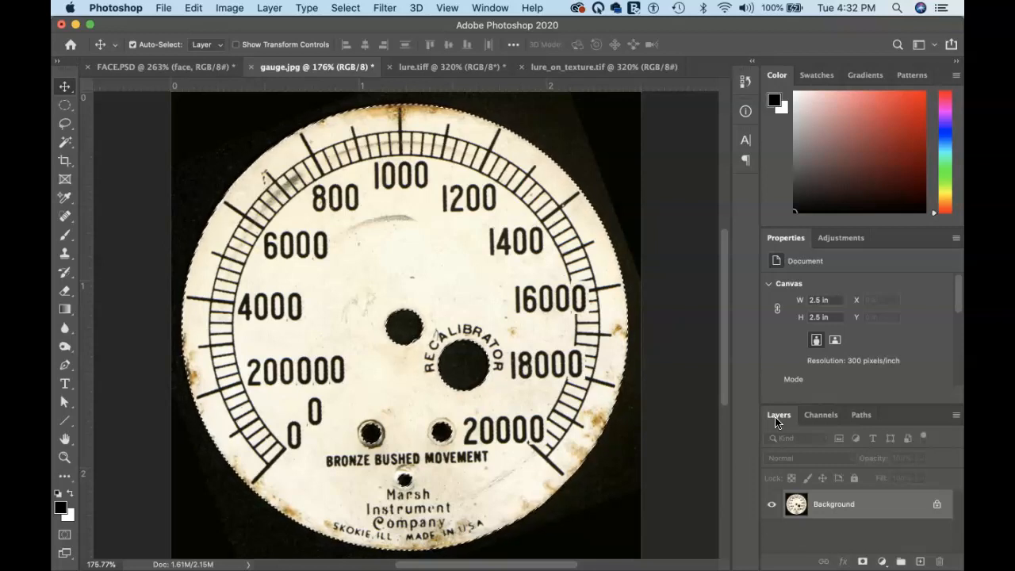
Switch to FACE.PSD and check its image size and resolution with the dimensions displayed in inches.
click(190, 67)
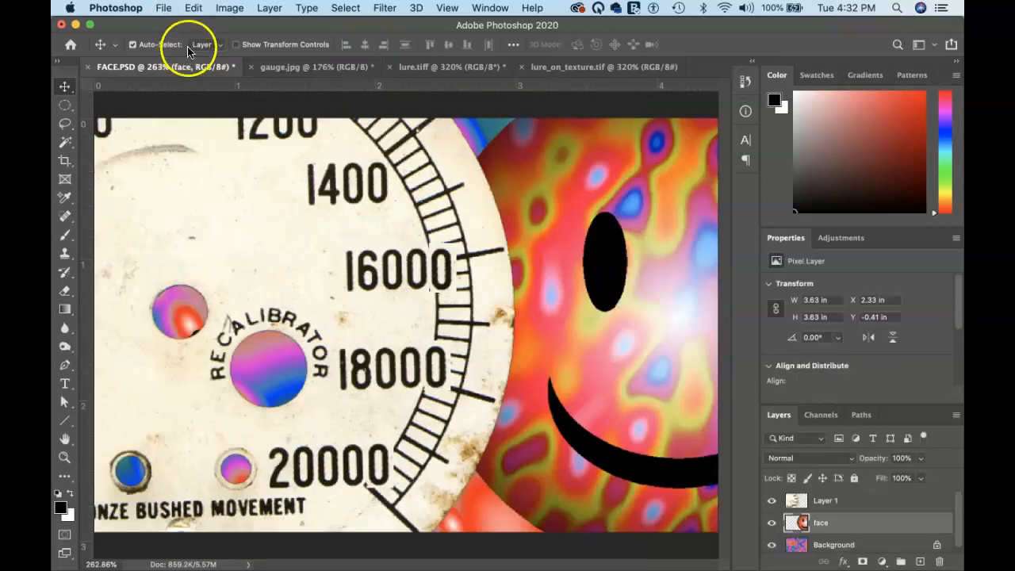
click(230, 8)
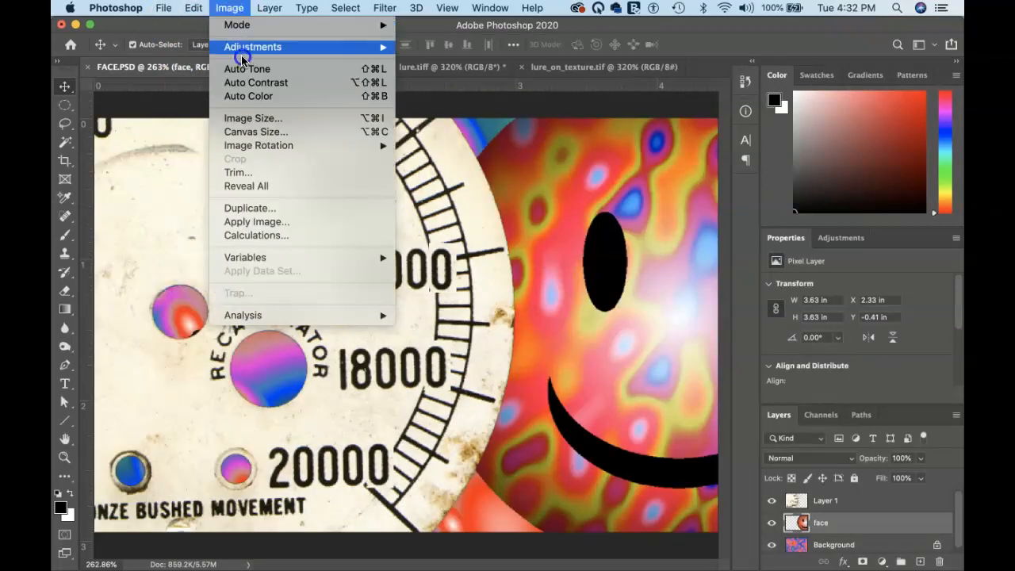
click(250, 125)
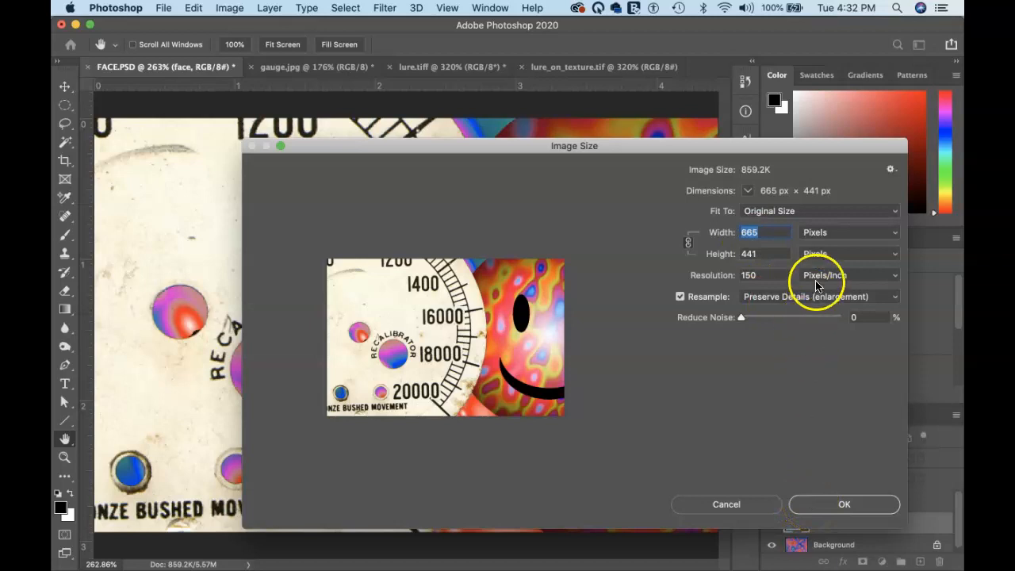
click(831, 234)
click(832, 243)
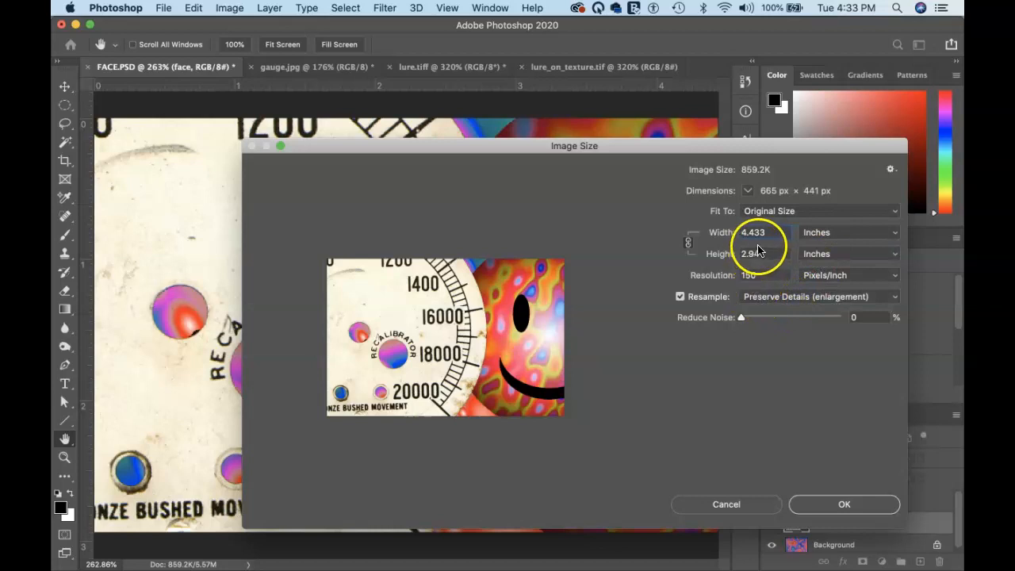
click(845, 506)
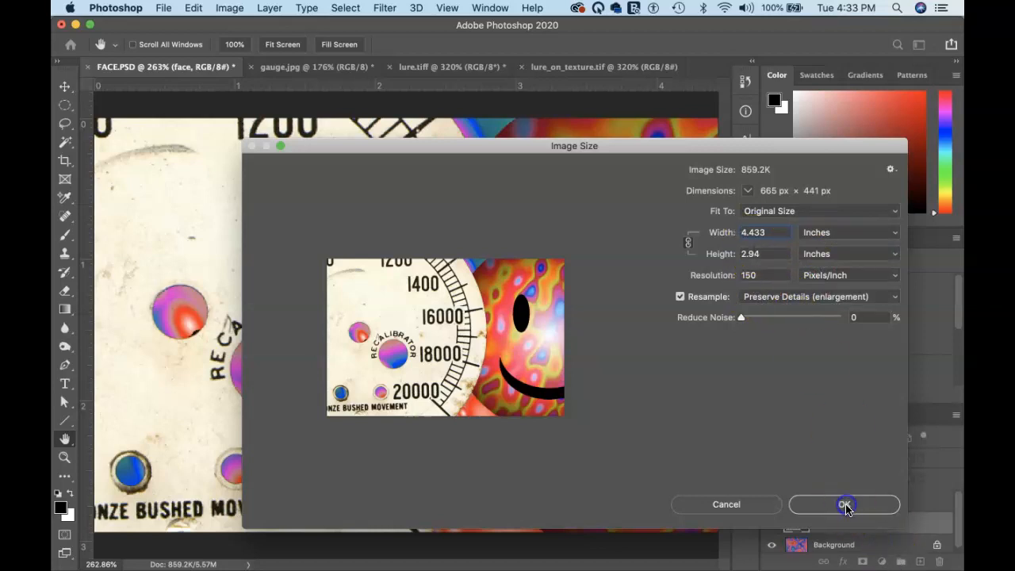
Resample gauge.jpg to a resolution of 150 pixels/inch.
click(310, 66)
click(228, 9)
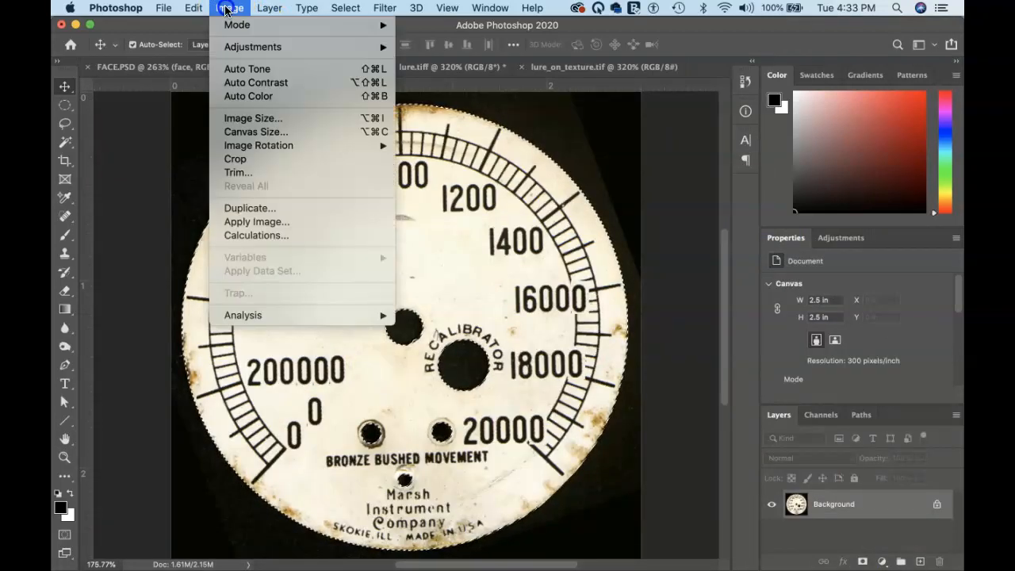
click(253, 118)
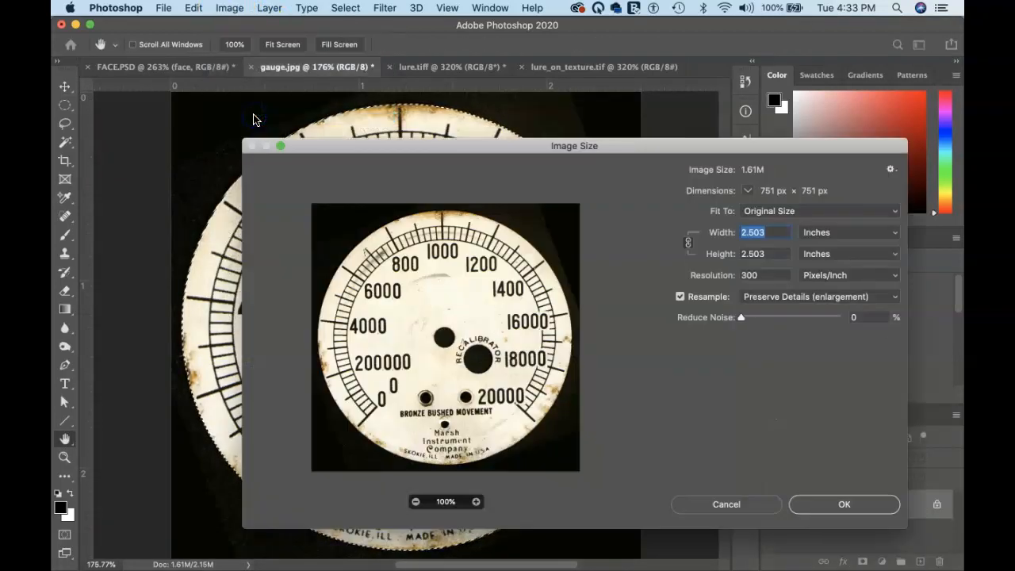
click(742, 274)
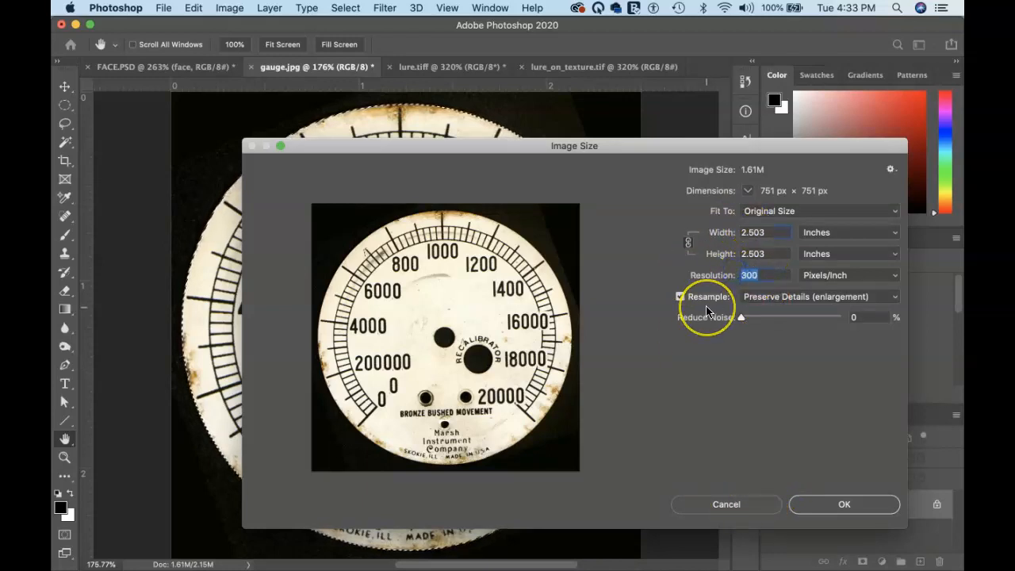
text(150)
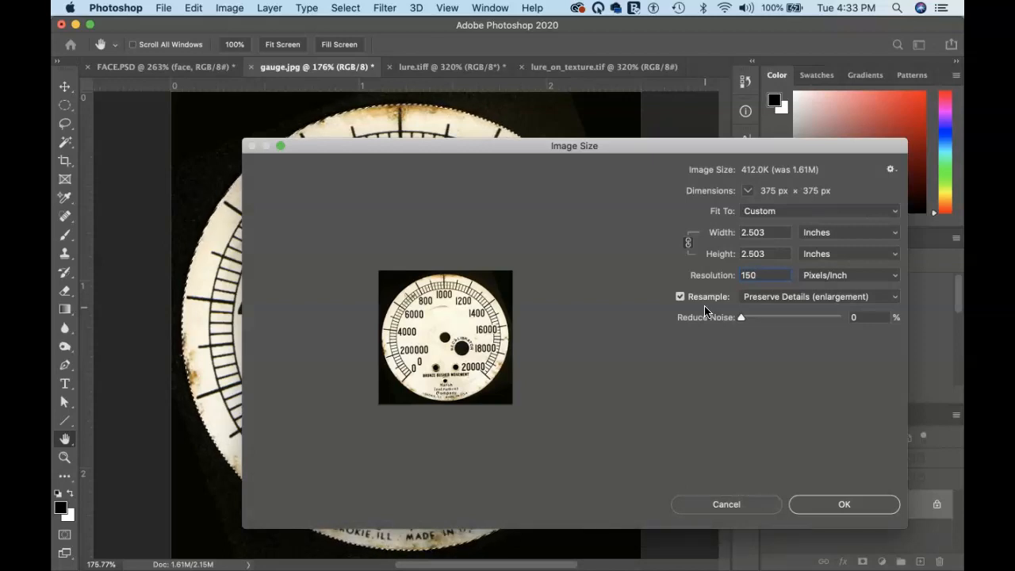
click(841, 501)
key(v)
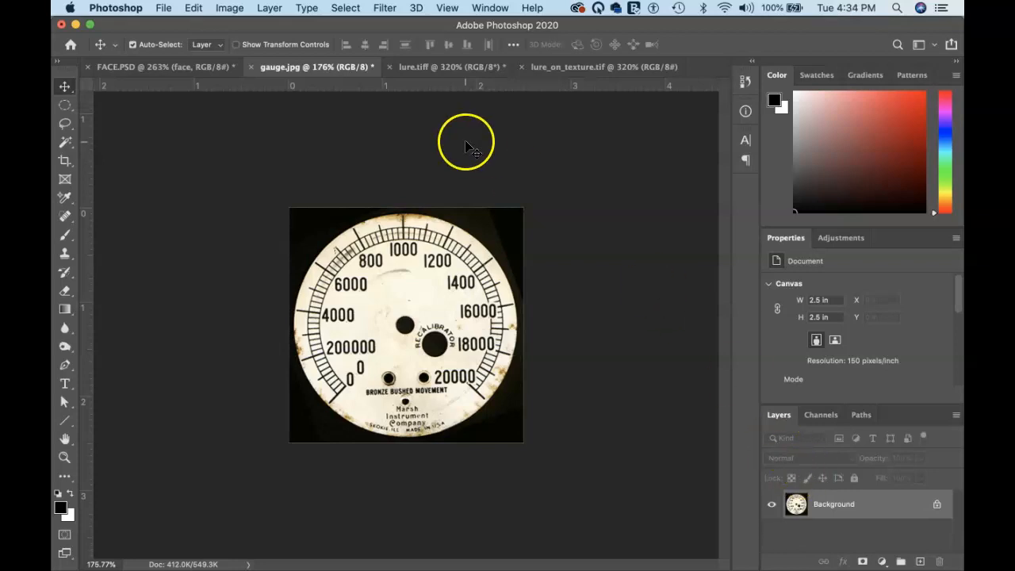
Load the Alpha 1 channel of gauge.jpg as a new selection.
click(334, 11)
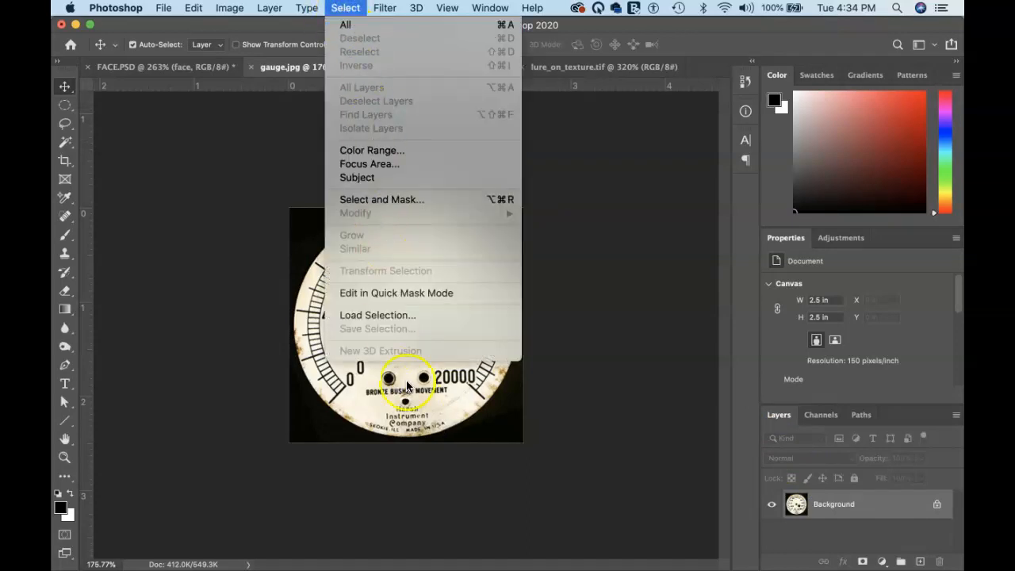
click(379, 316)
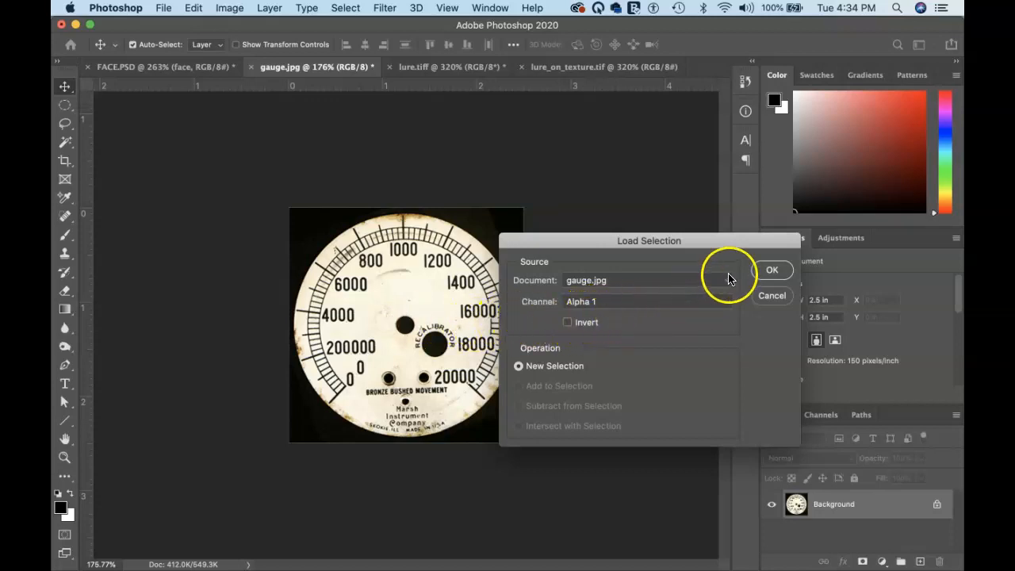
click(770, 271)
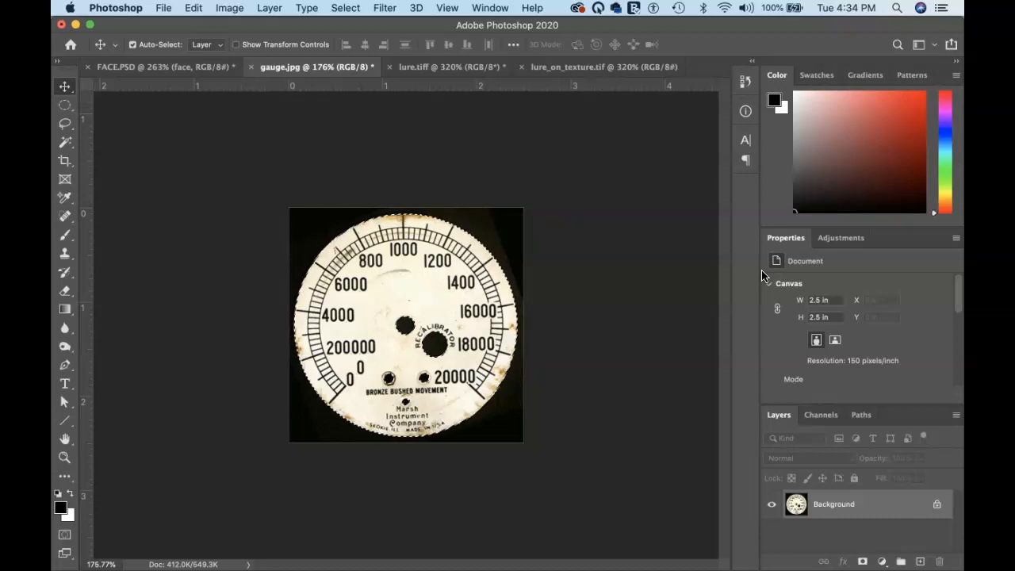
Move a copy of the selected gauge from gauge.jpg into FACE.PSD, at about X 1.97 in, Y 0.68 in.
key(super+equal)
key(super+equal)
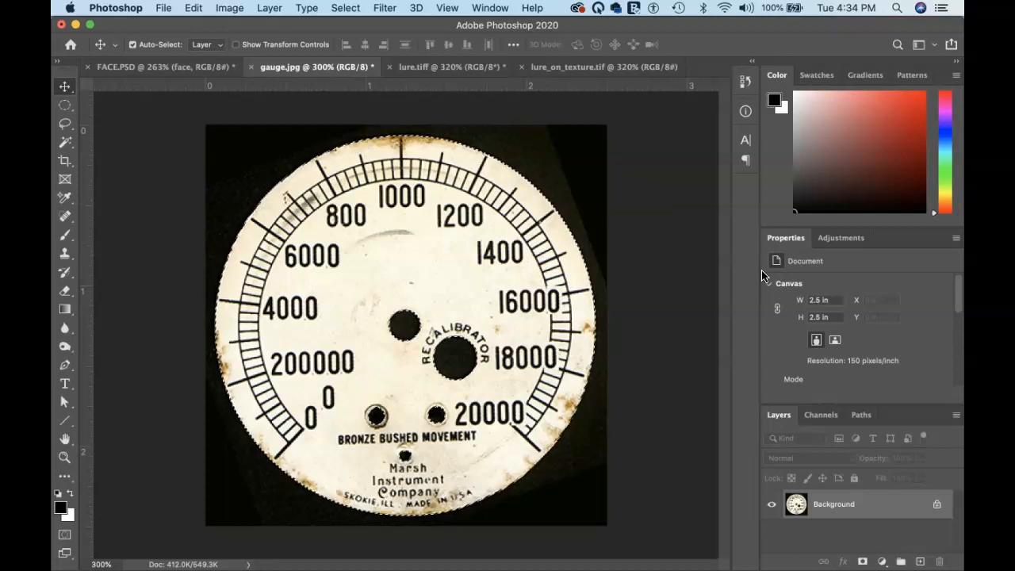
click(670, 255)
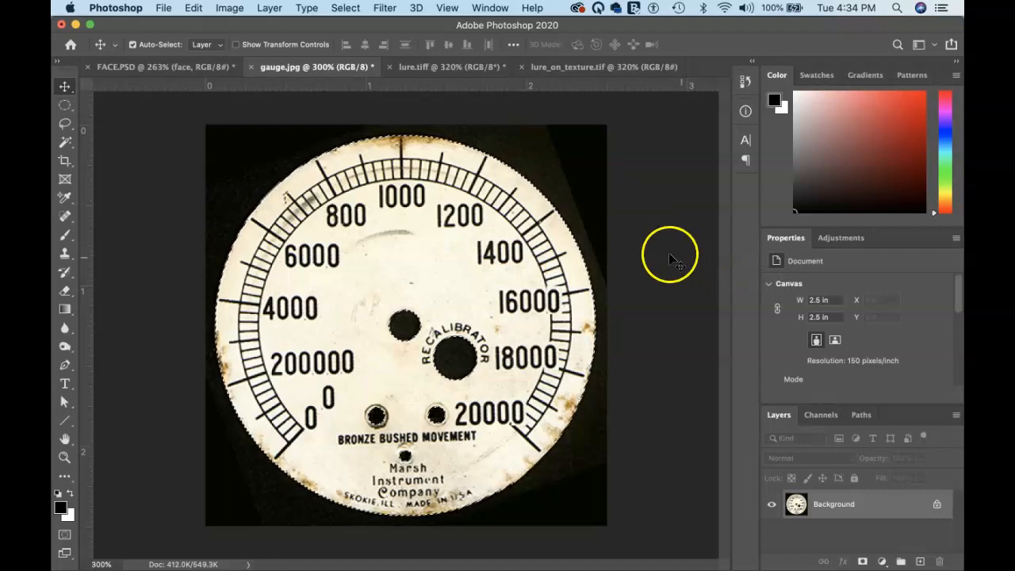
drag(403, 253, 549, 341)
Place the smaller gauge's layer above Layer 1, try it below, and return it to the top of the layer stack.
drag(883, 525, 874, 498)
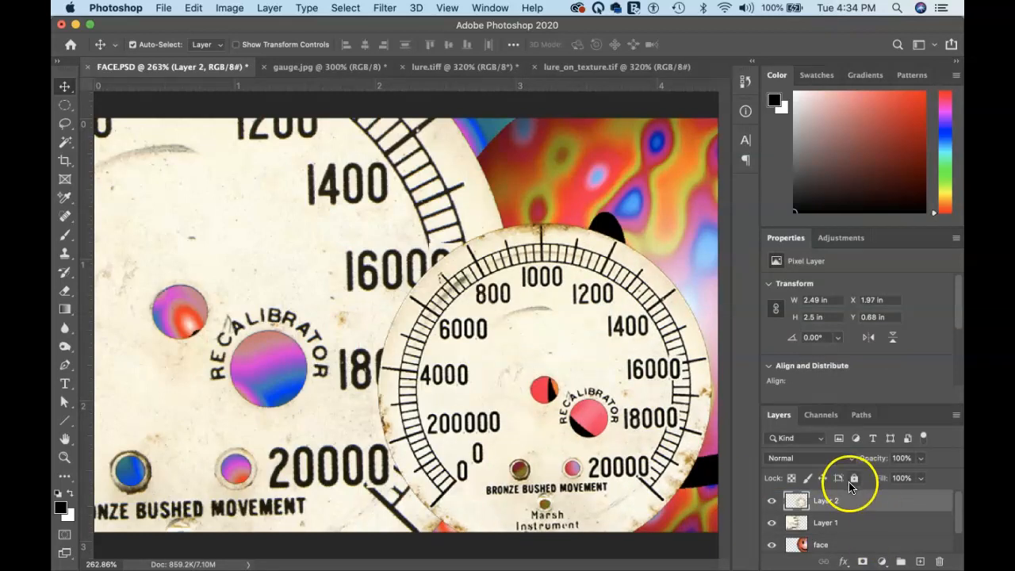
drag(862, 505, 859, 530)
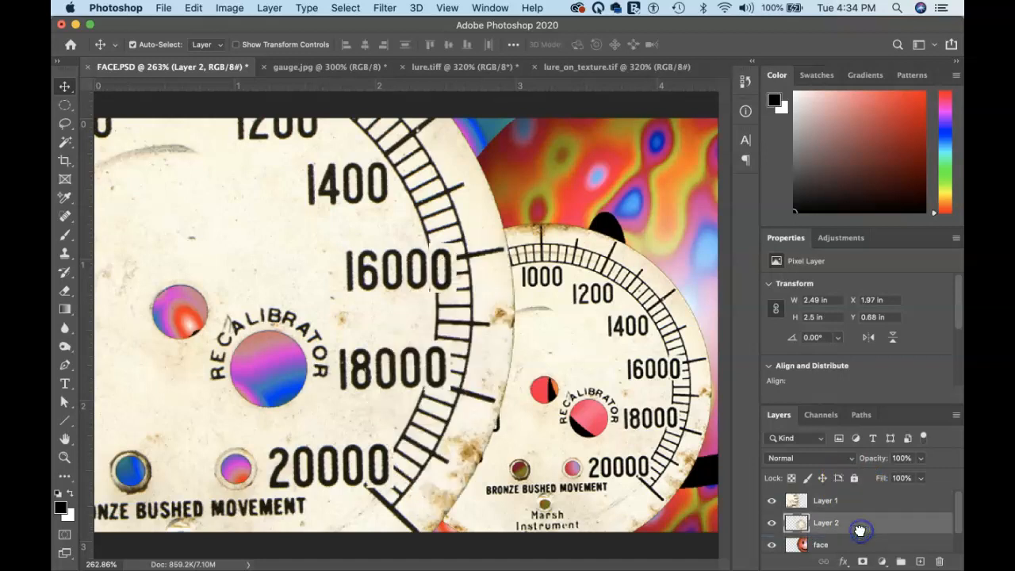
drag(854, 494, 827, 524)
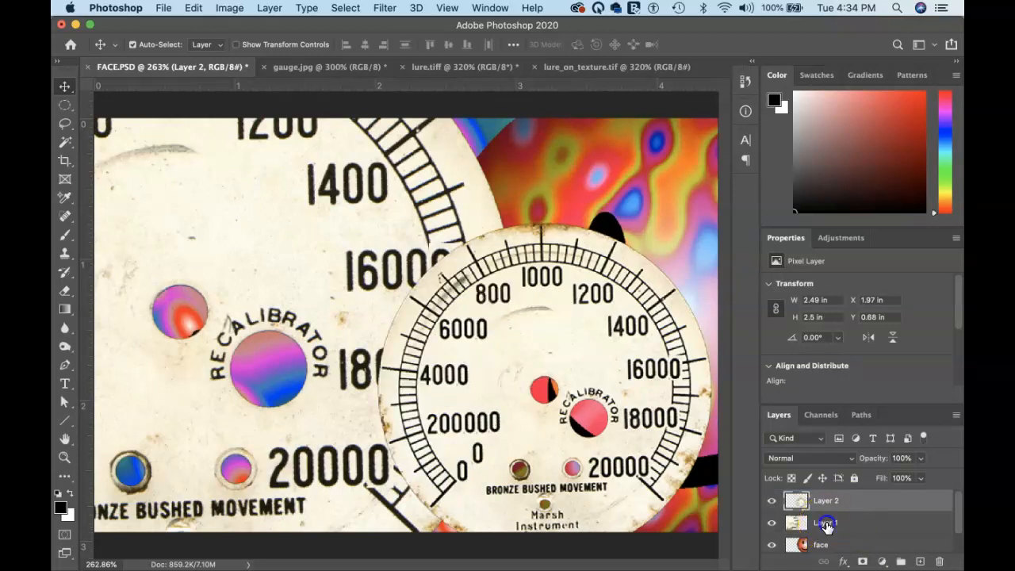
Rename the large gauge's layer, Layer 1, as "gauge 1".
double_click(826, 522)
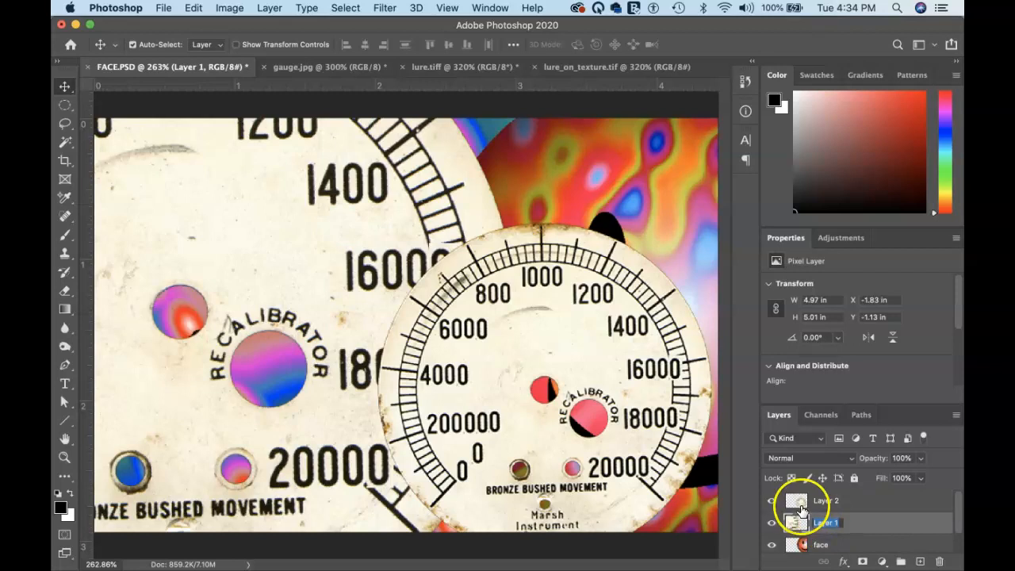
text(Gag)
key(BackSpace)
key(BackSpace)
key(BackSpace)
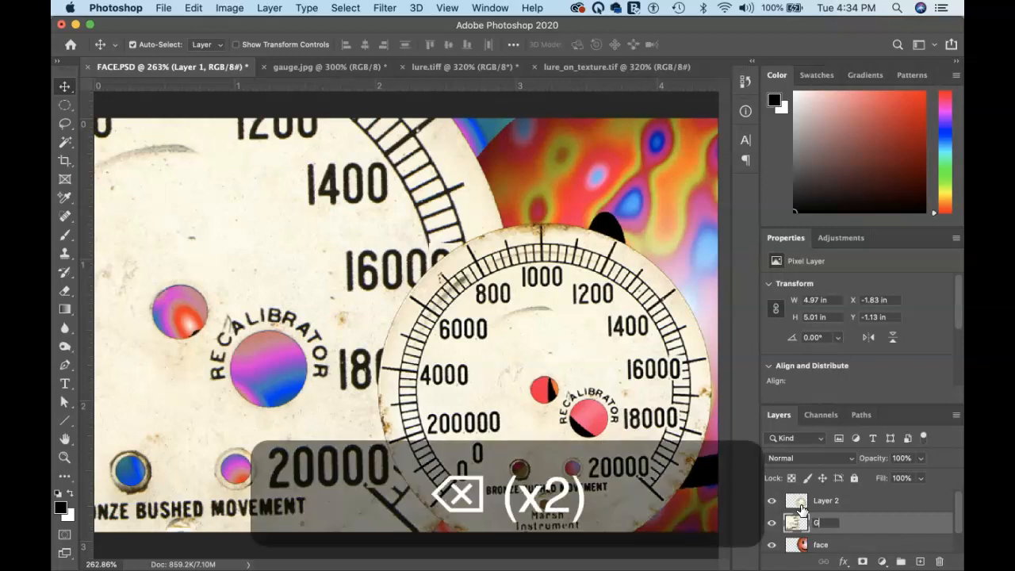
text(gauge)
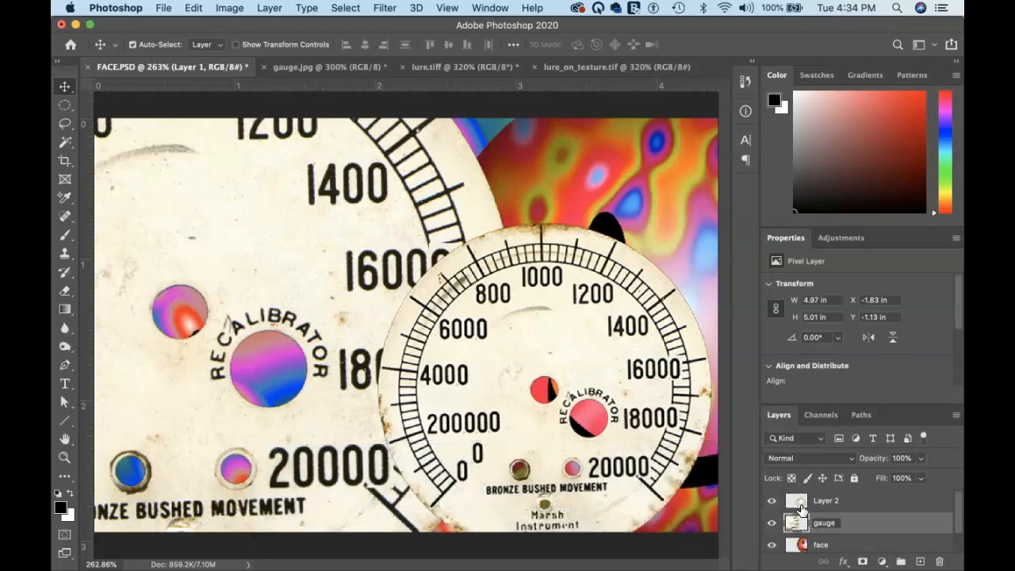
text( 1)
key(Return)
Rename the smaller gauge's layer, Layer 2, as "gauge 2".
click(827, 507)
double_click(827, 507)
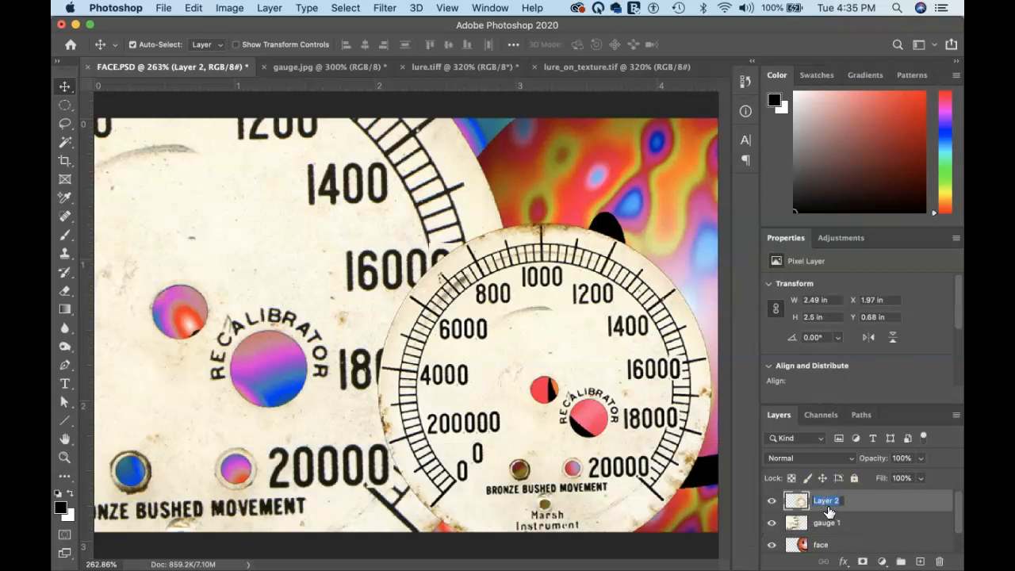
text(gau)
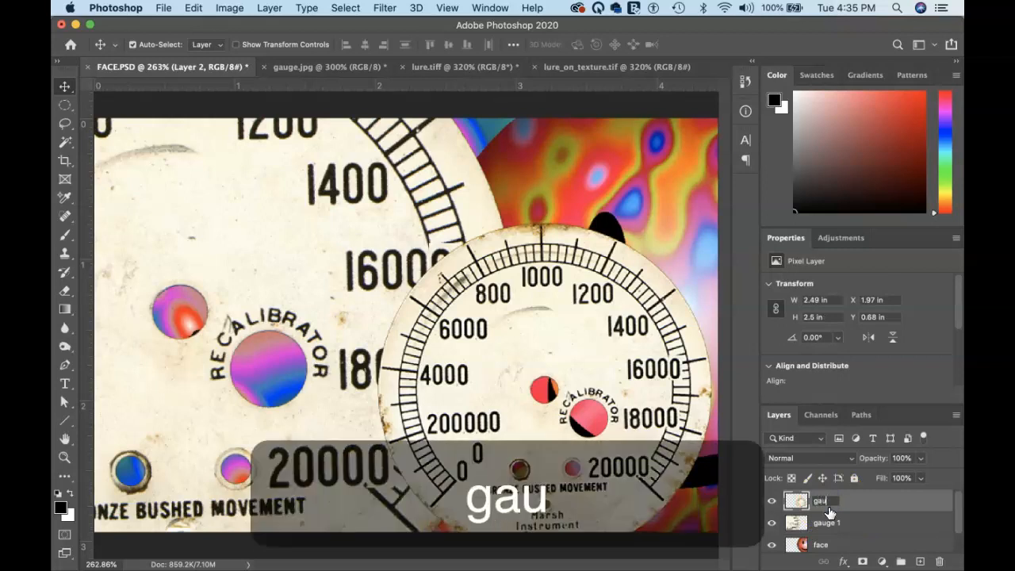
text(ge 2)
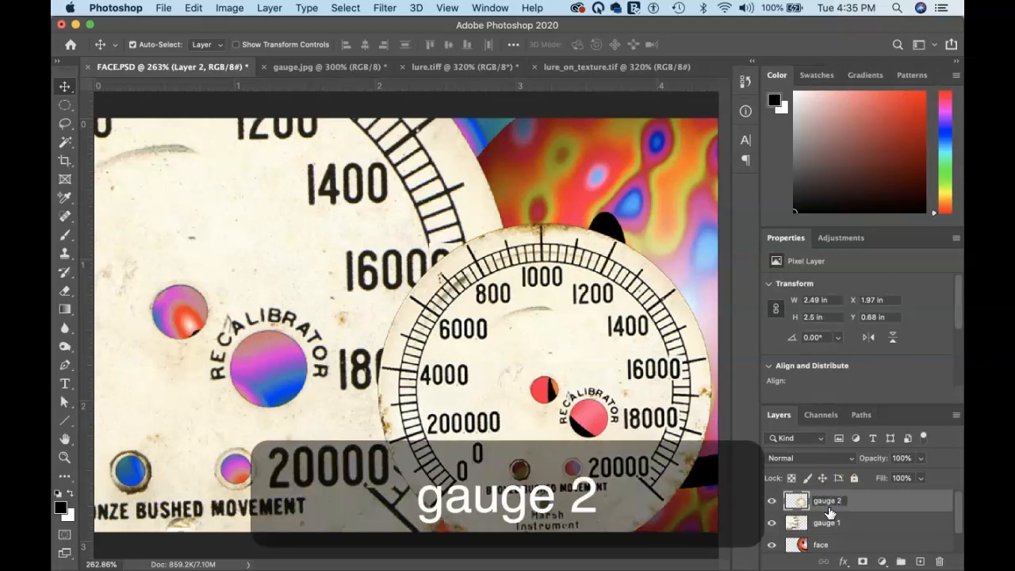
key(Return)
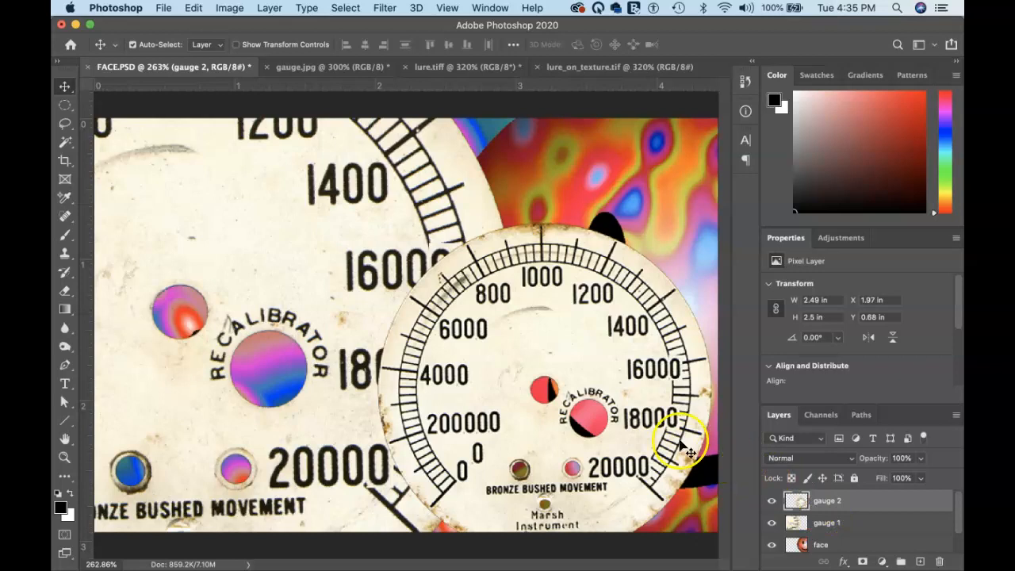
Move gauge 2 down-left to about X 1.35 in, Y 1.09 in, and gauge 1 up-left to about X -2.19 in, Y -1.21 in.
drag(584, 357, 478, 393)
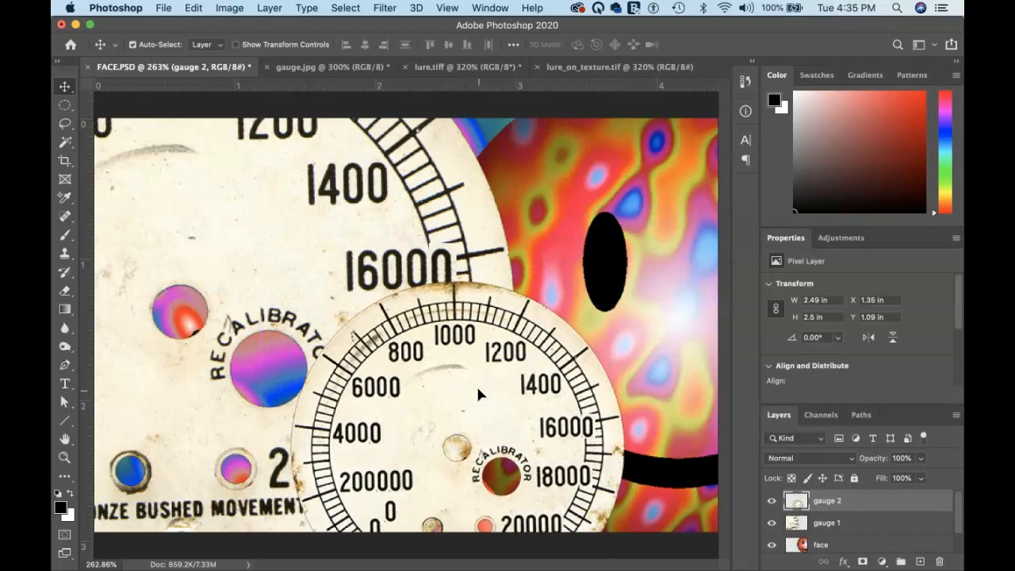
drag(354, 258, 304, 248)
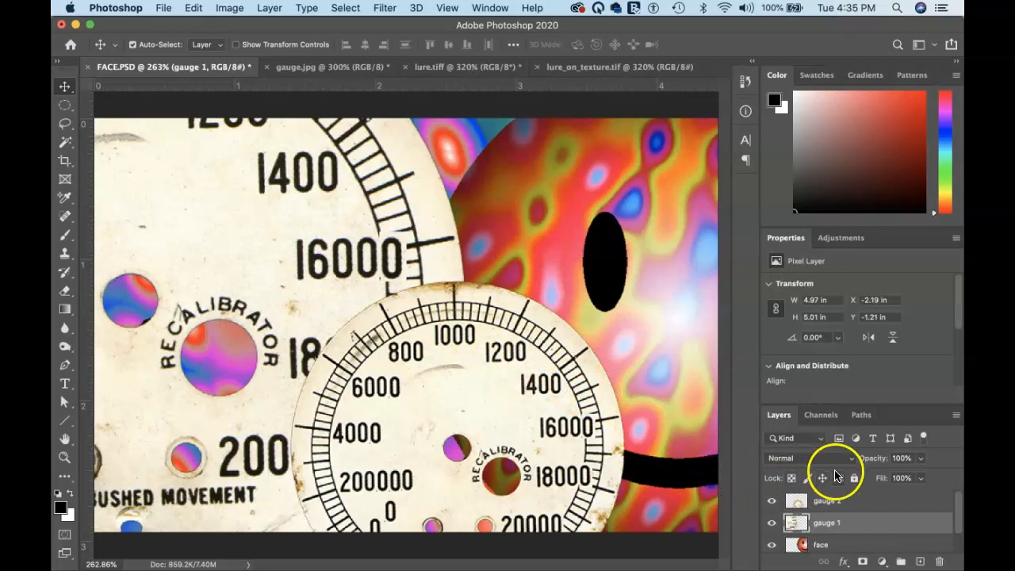
Set the blend mode of the gauge 1 layer to Overlay.
drag(879, 460, 903, 463)
click(851, 458)
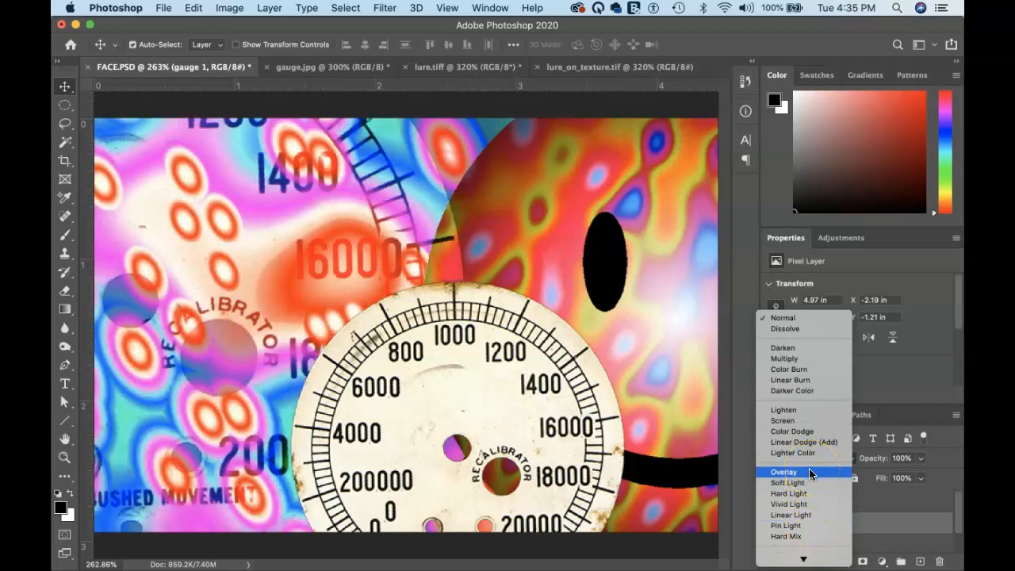
click(808, 472)
Set the blend mode of the gauge 2 layer to Linear Light.
click(827, 499)
click(850, 459)
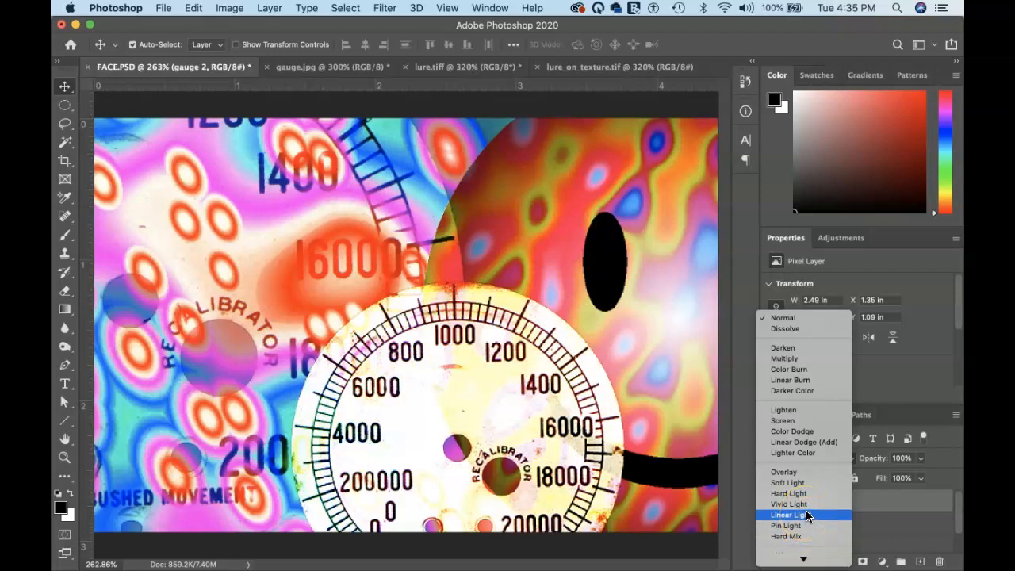
click(806, 513)
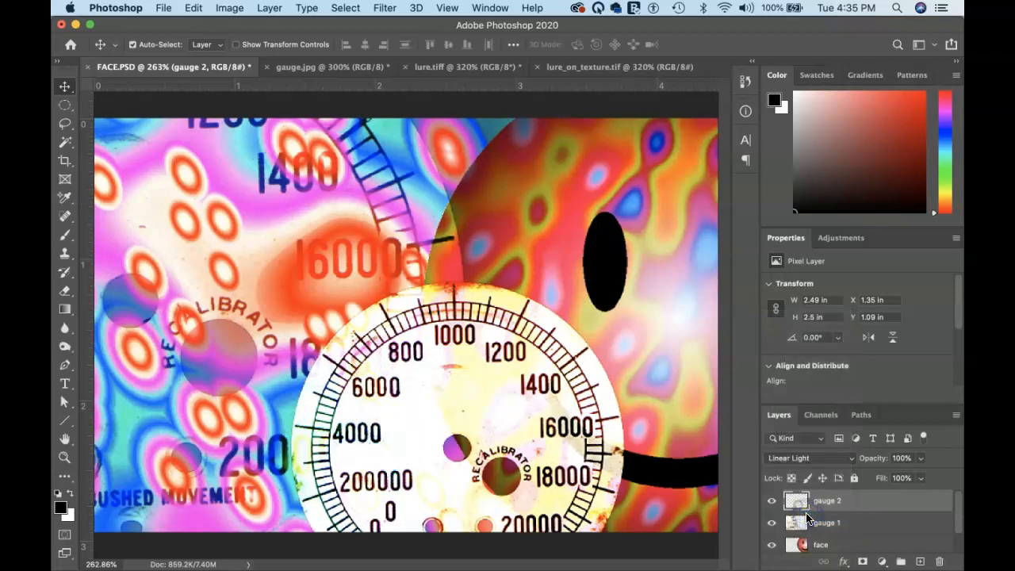
Move gauge 2 down-left to about X 0.66 in, Y 1.29 in, and lower its opacity to 81%.
drag(434, 423, 353, 439)
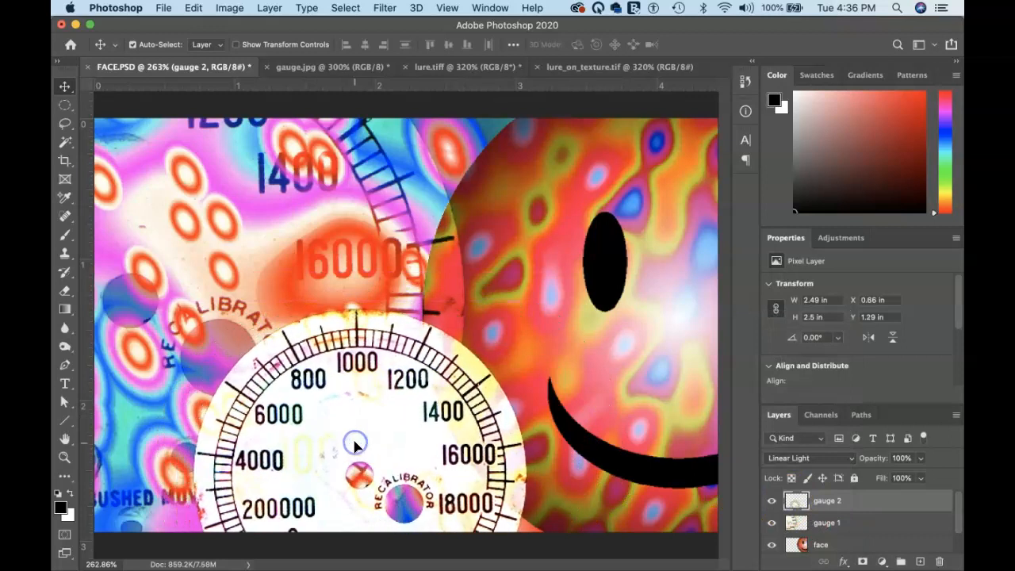
drag(871, 460, 861, 460)
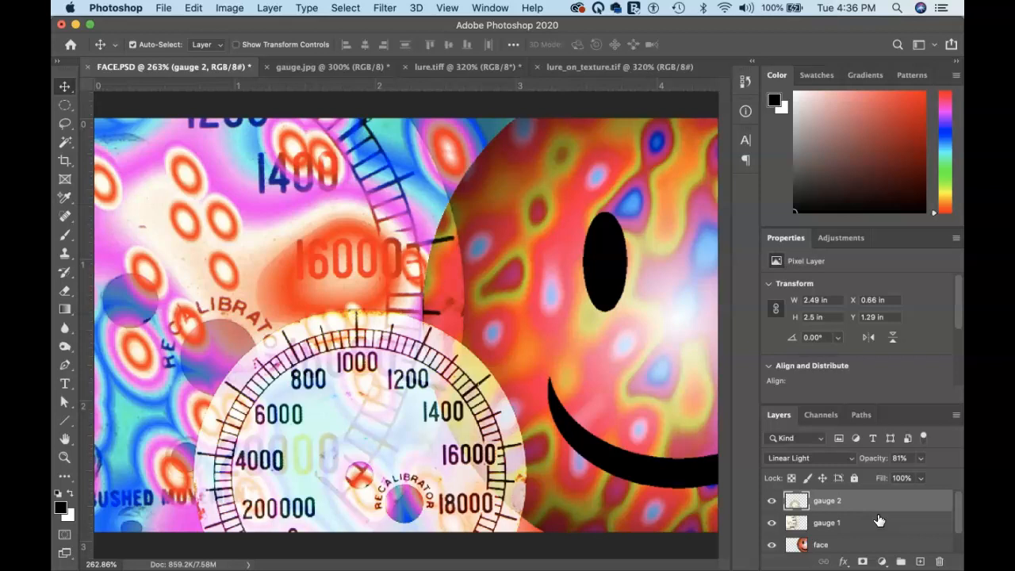
Switch to the lure.tiff document and activate the freehand Lasso tool.
click(434, 70)
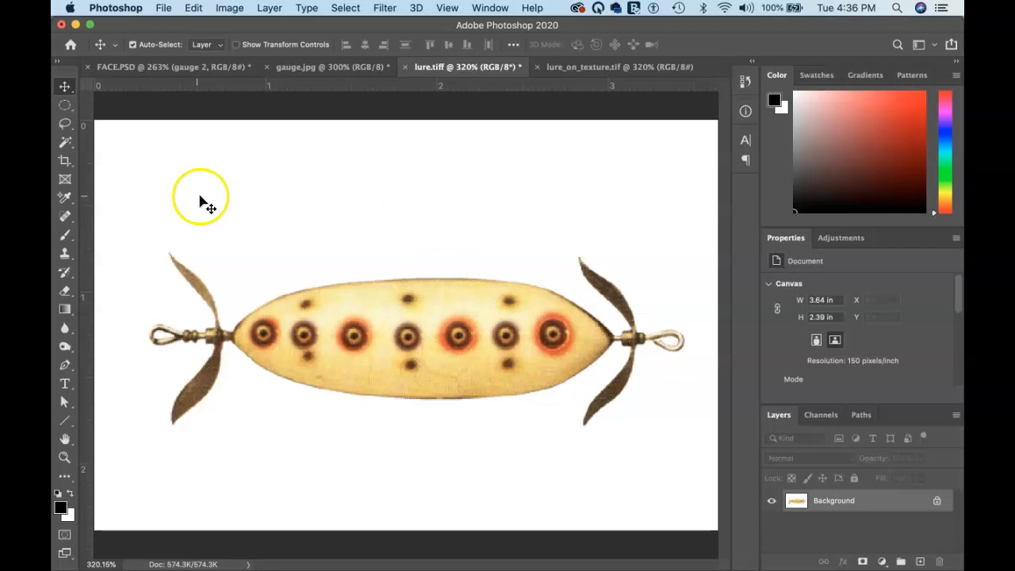
click(65, 123)
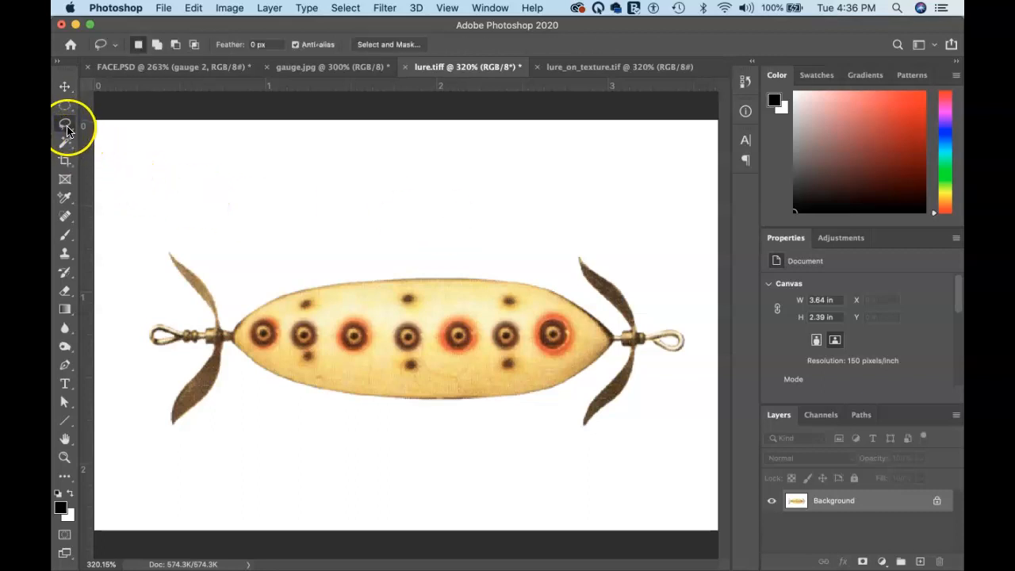
key(l)
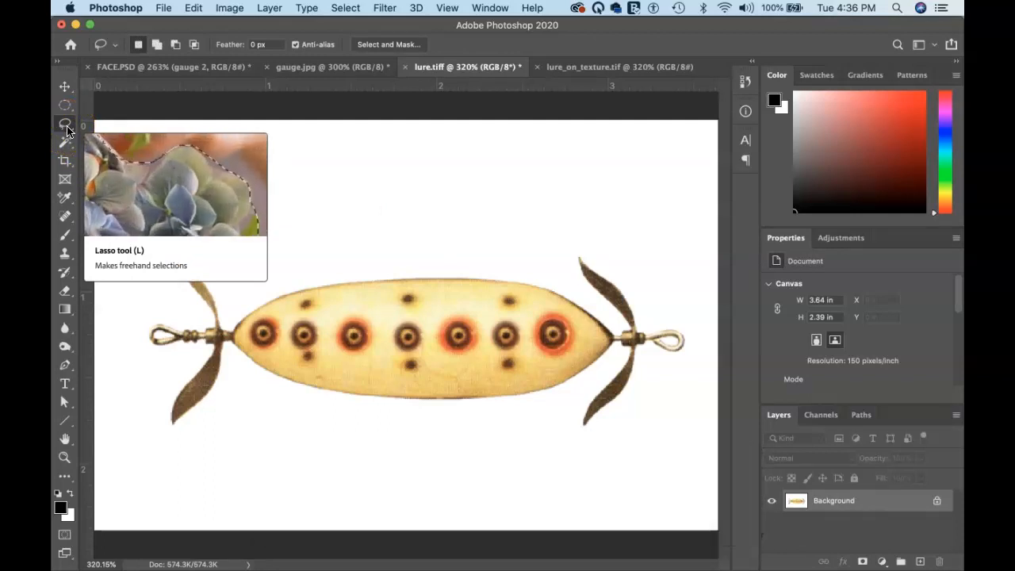
click(316, 201)
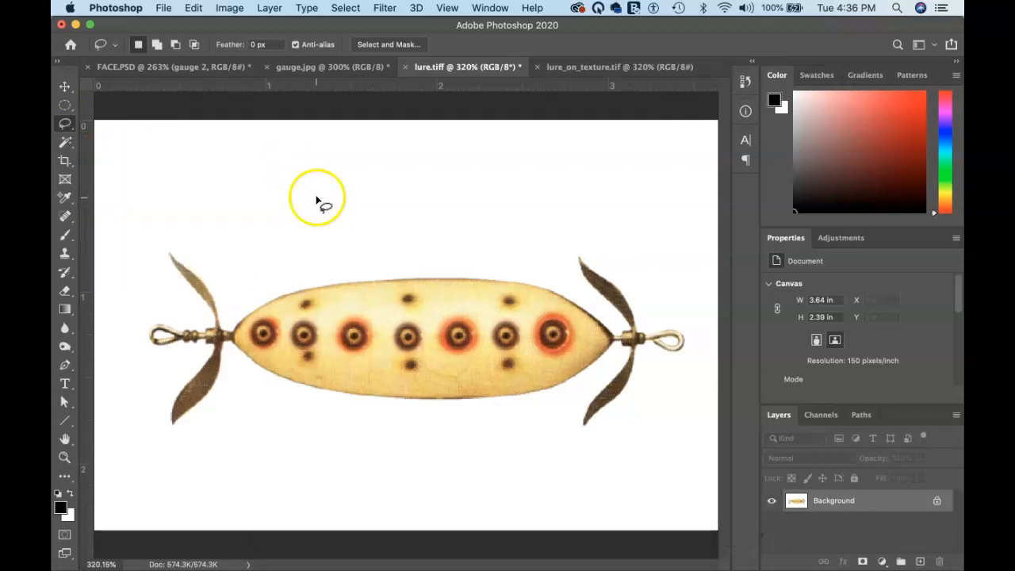
click(553, 331)
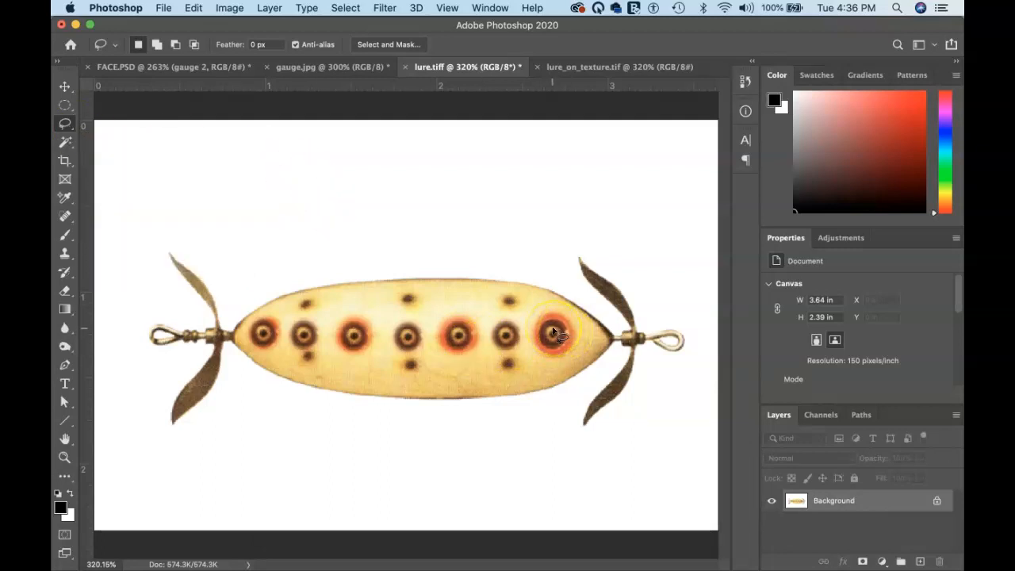
Try to trace the lure's pointed end, propeller blades and wire loop freehand with the Lasso at 700% zoom, and deselect.
key(super+equal)
key(super+equal)
key(super+equal)
key(super+equal)
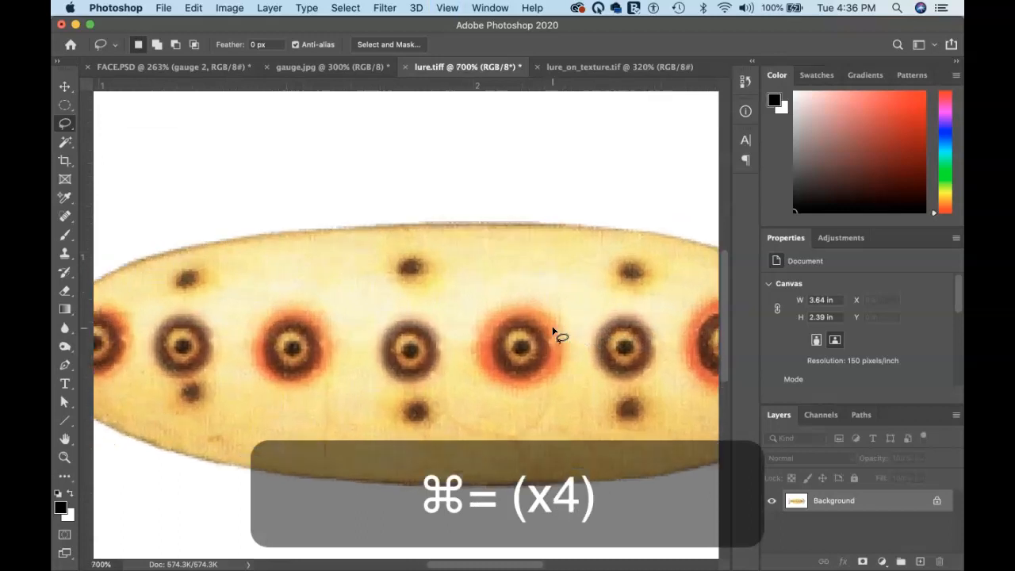
scroll(553, 331, right, 10)
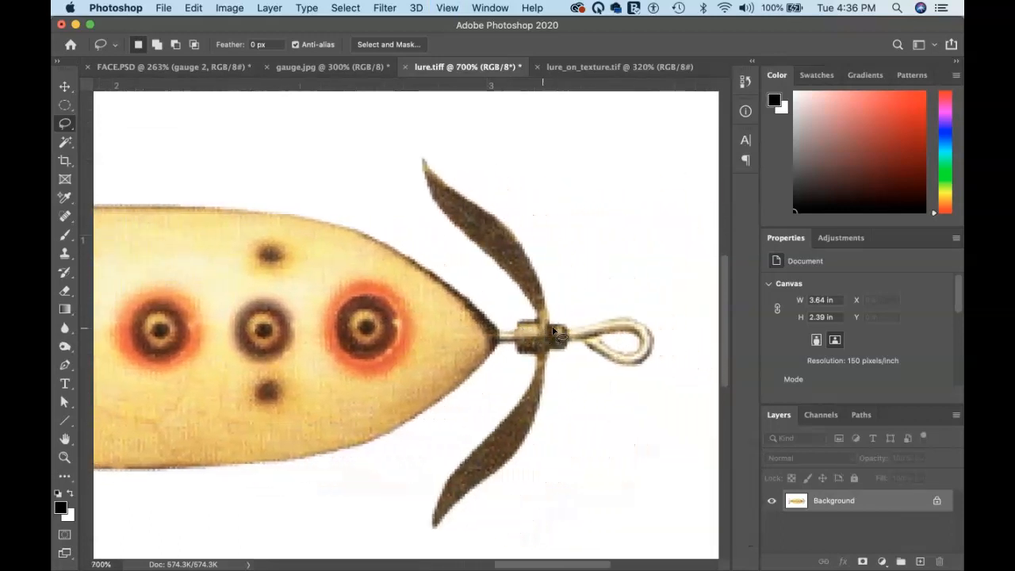
scroll(554, 330, right, 2)
click(515, 302)
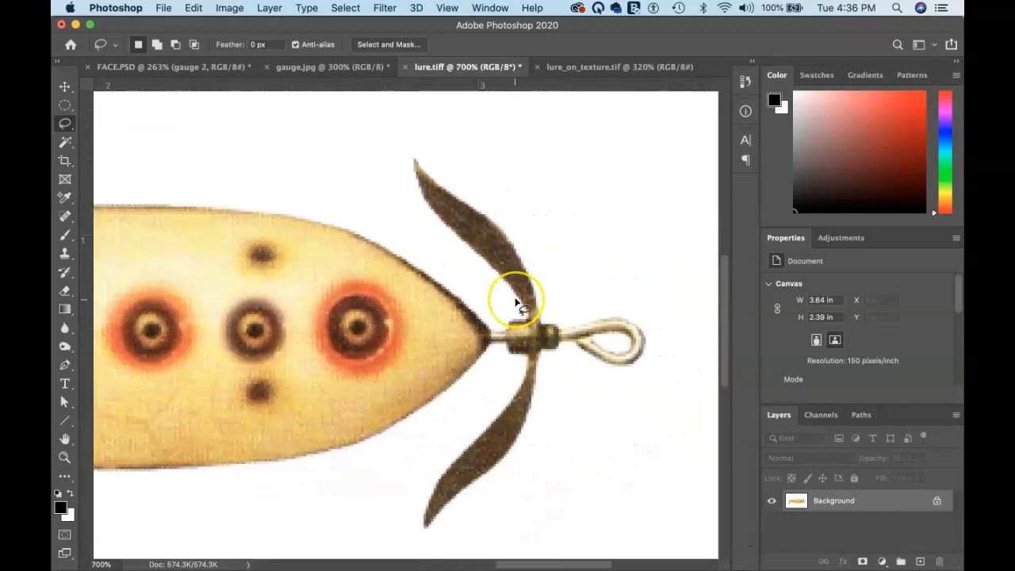
key(space)
drag(445, 305, 557, 306)
scroll(497, 306, right, 10)
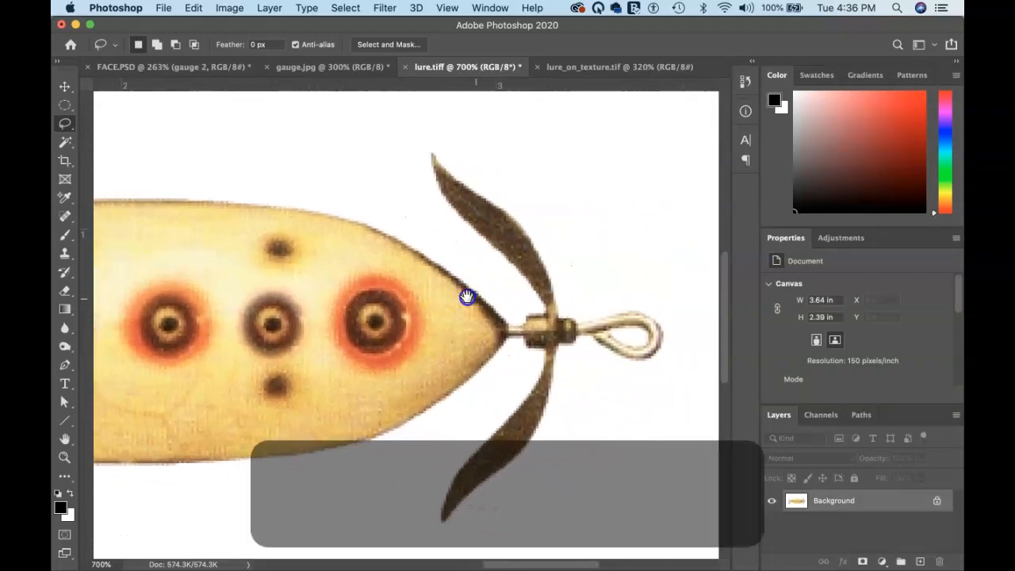
drag(469, 301, 474, 299)
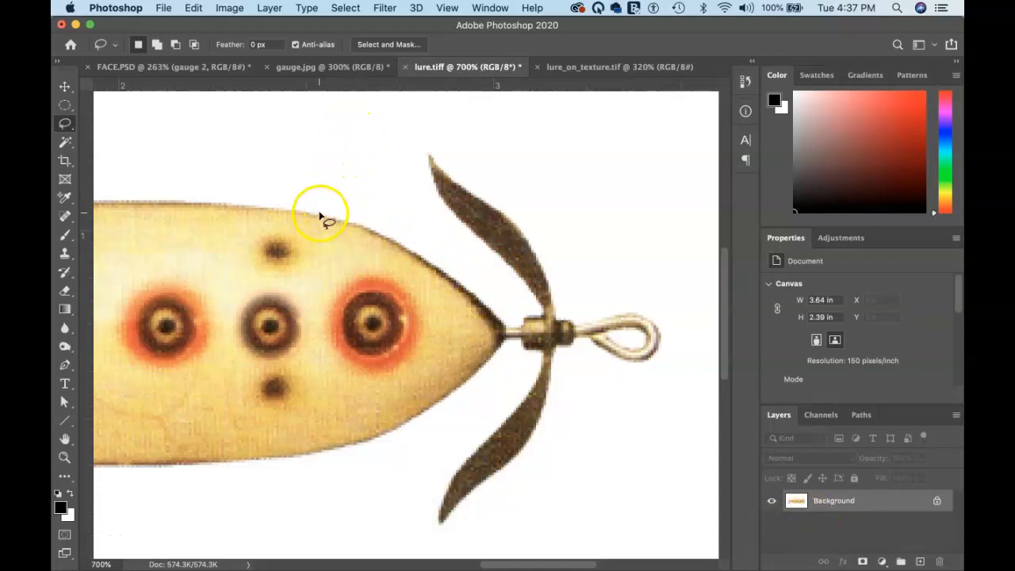
mouse_move(311, 214)
mouse_down()
mouse_move(392, 241)
mouse_move(419, 262)
mouse_up()
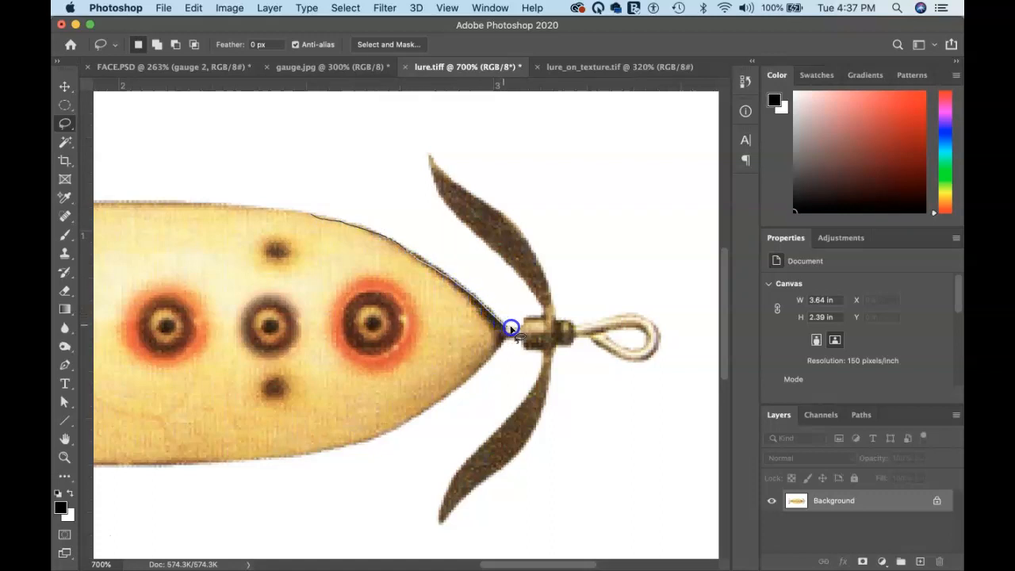
drag(525, 320, 531, 317)
drag(519, 273, 501, 258)
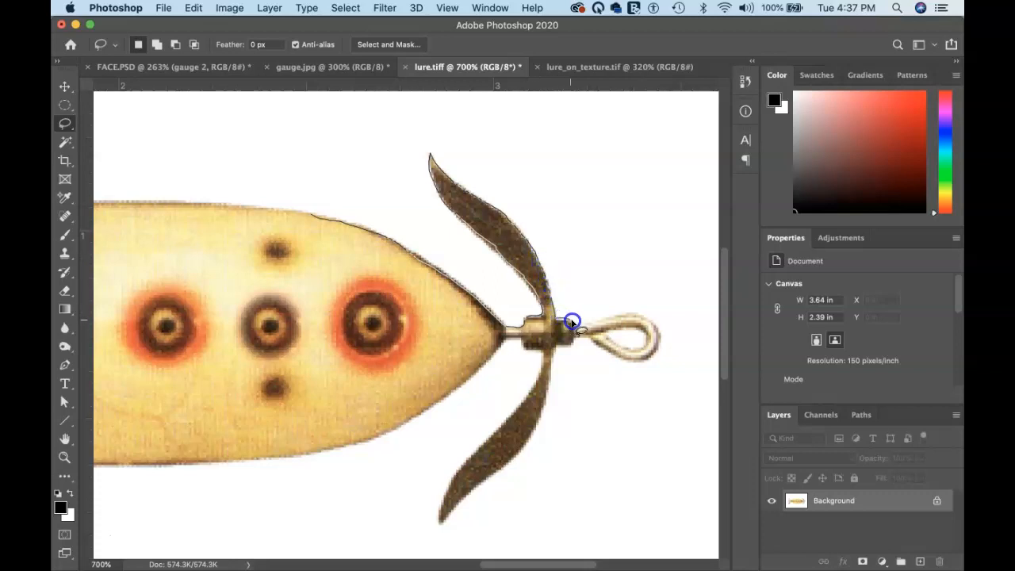
drag(594, 323, 612, 318)
mouse_move(658, 337)
mouse_down()
mouse_move(627, 362)
mouse_move(461, 287)
mouse_move(314, 319)
mouse_move(344, 238)
mouse_move(518, 289)
mouse_move(432, 326)
mouse_move(401, 219)
mouse_move(586, 311)
mouse_move(449, 284)
mouse_move(471, 401)
mouse_move(347, 272)
mouse_move(402, 229)
mouse_move(452, 261)
mouse_up()
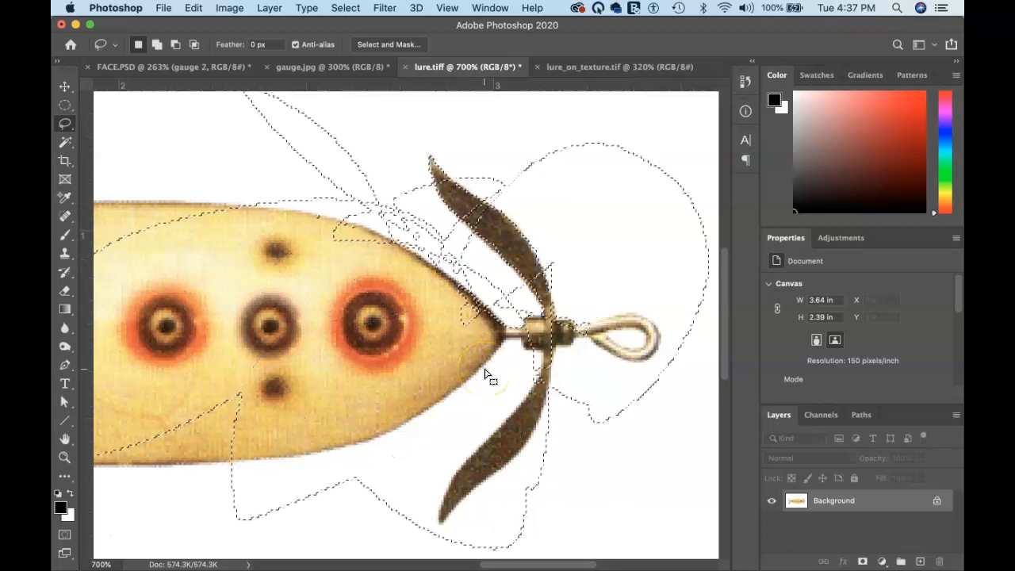
key(super+d)
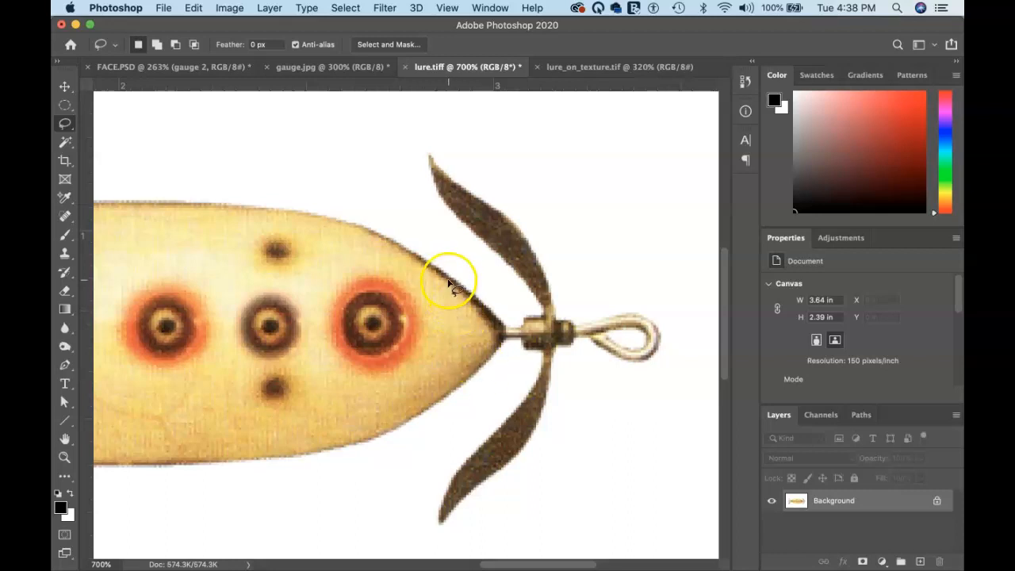
Lasso loosely around the lure's propeller end, subtract the white background with the Magic Wand, and deselect.
mouse_move(260, 141)
mouse_down()
mouse_move(267, 494)
mouse_move(327, 537)
mouse_move(425, 541)
mouse_move(675, 485)
mouse_move(725, 428)
mouse_move(668, 254)
mouse_move(609, 195)
mouse_move(491, 140)
mouse_move(270, 124)
mouse_up()
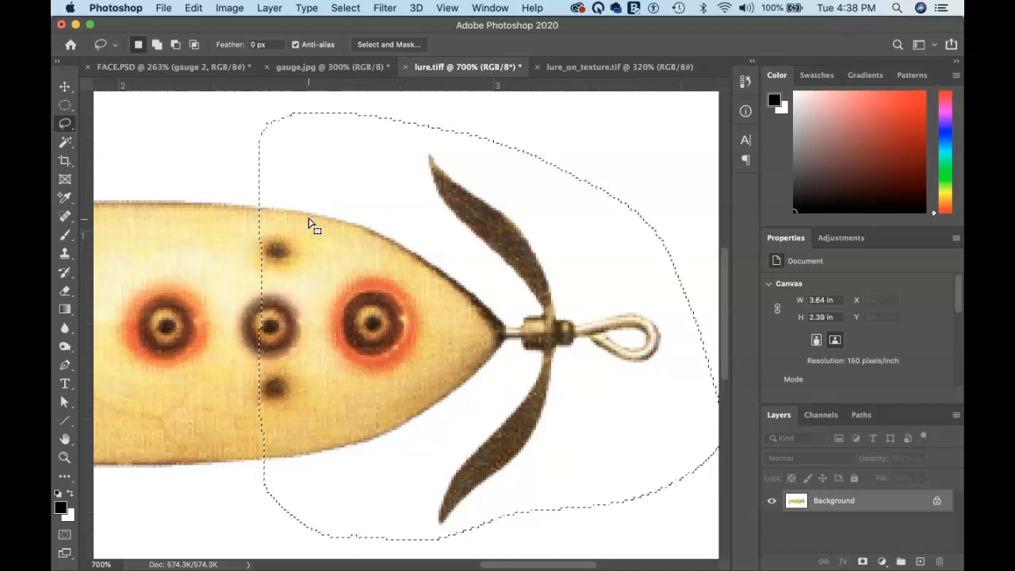
click(66, 141)
click(326, 176)
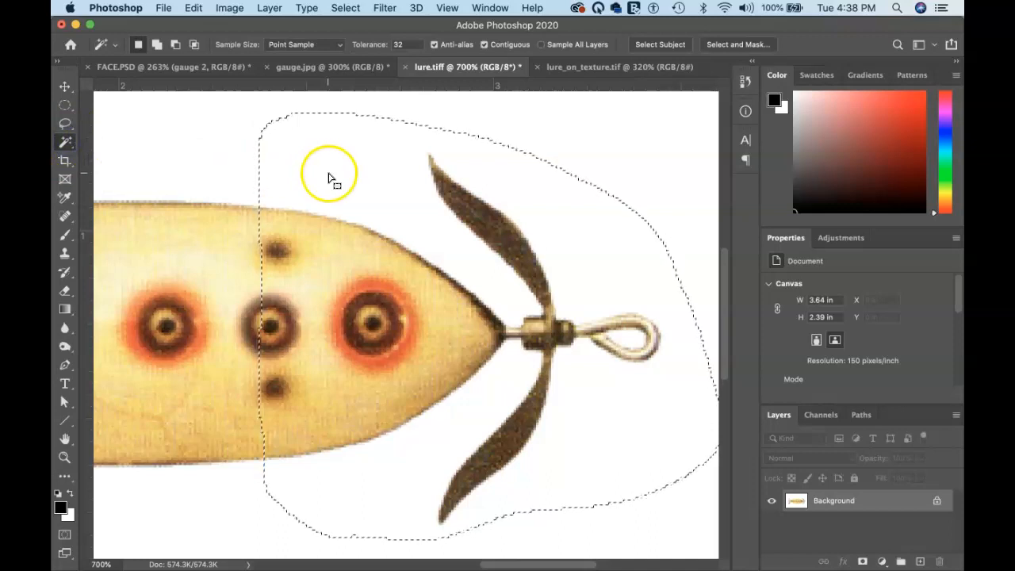
key(alt)
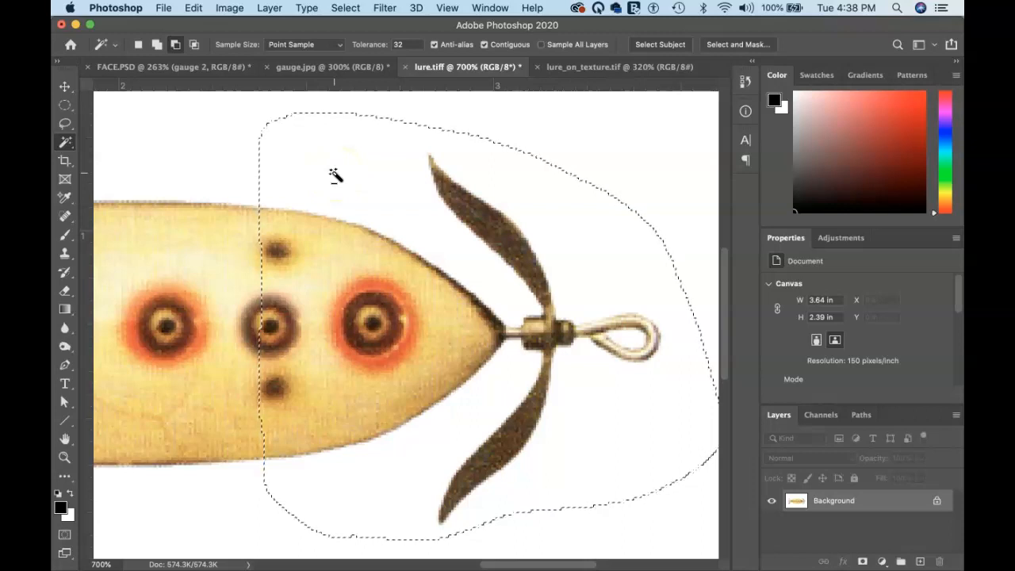
alt+click(334, 173)
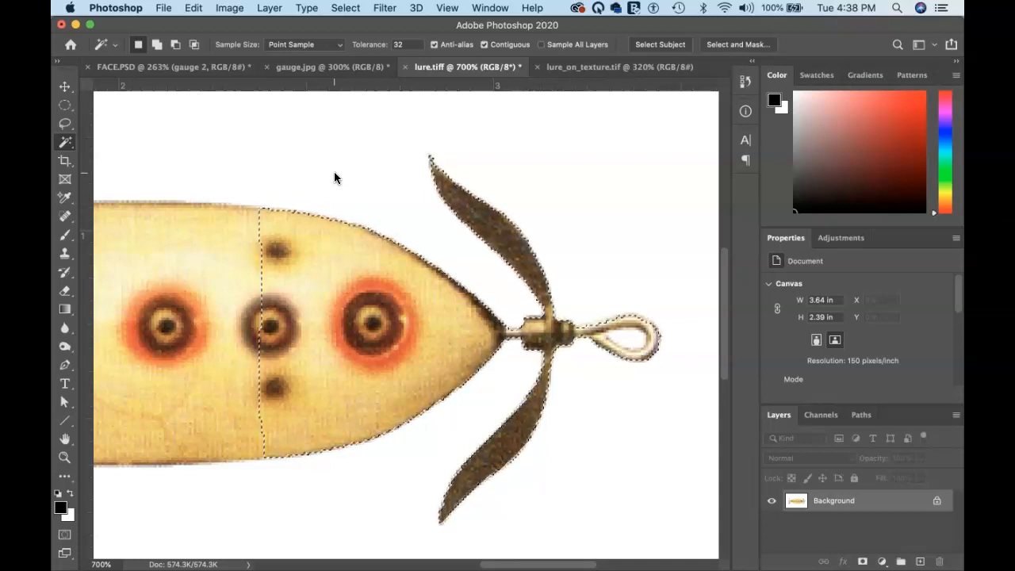
key(super+d)
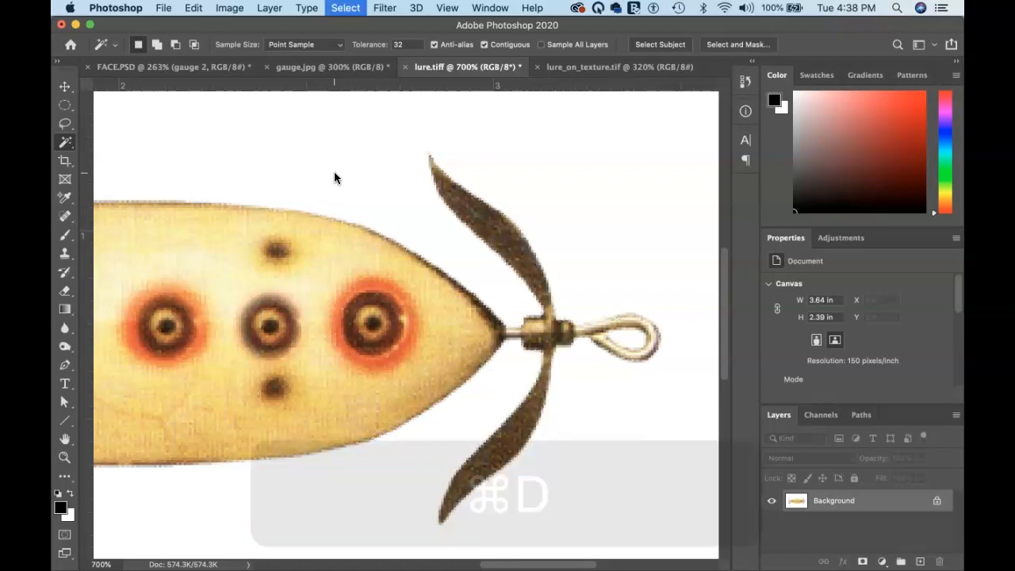
Outline the upper edge of the lure's pointed end with the Polygonal Lasso, close the selection across the body, and deselect.
click(68, 128)
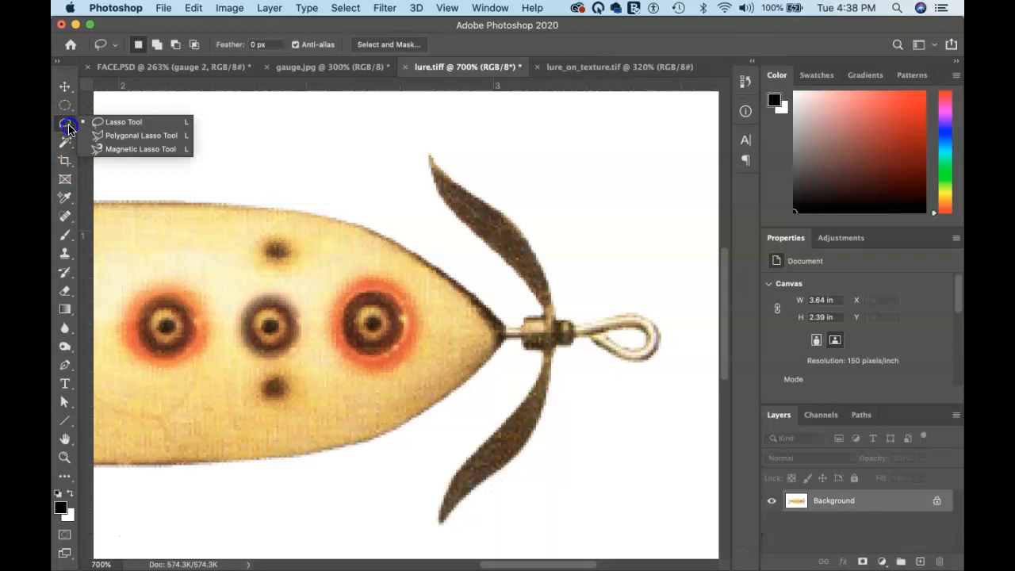
click(147, 135)
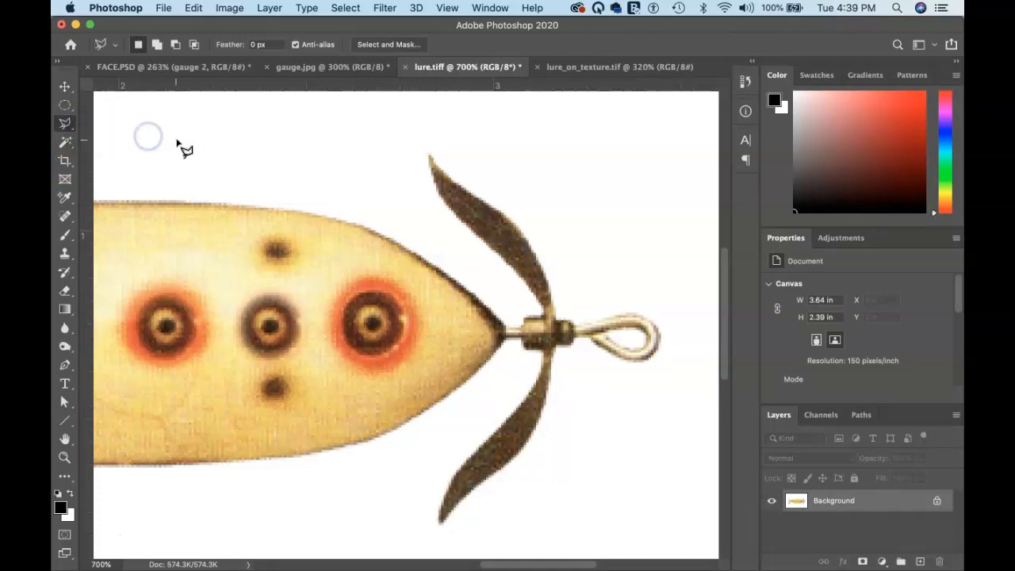
click(282, 209)
click(340, 217)
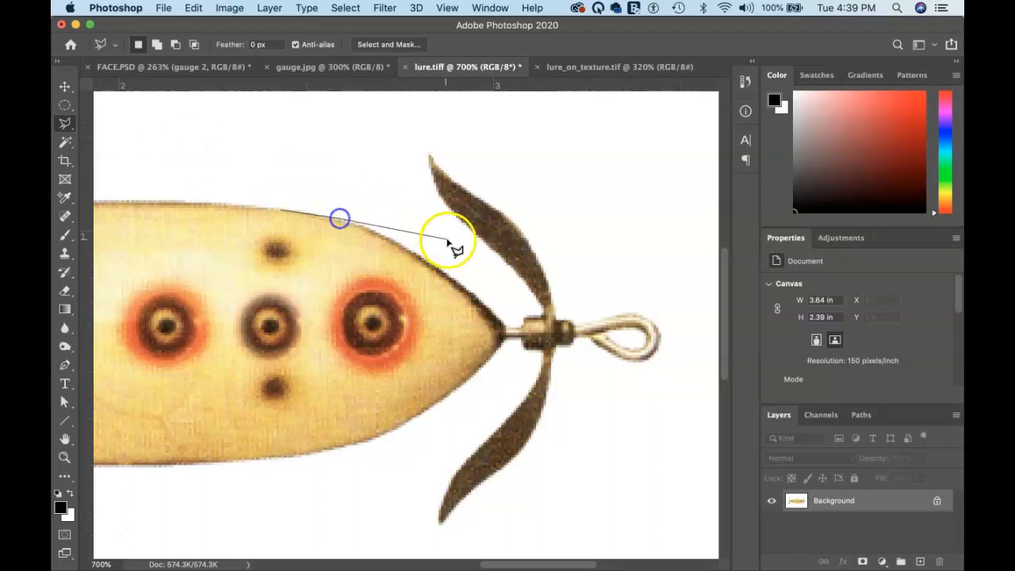
click(387, 238)
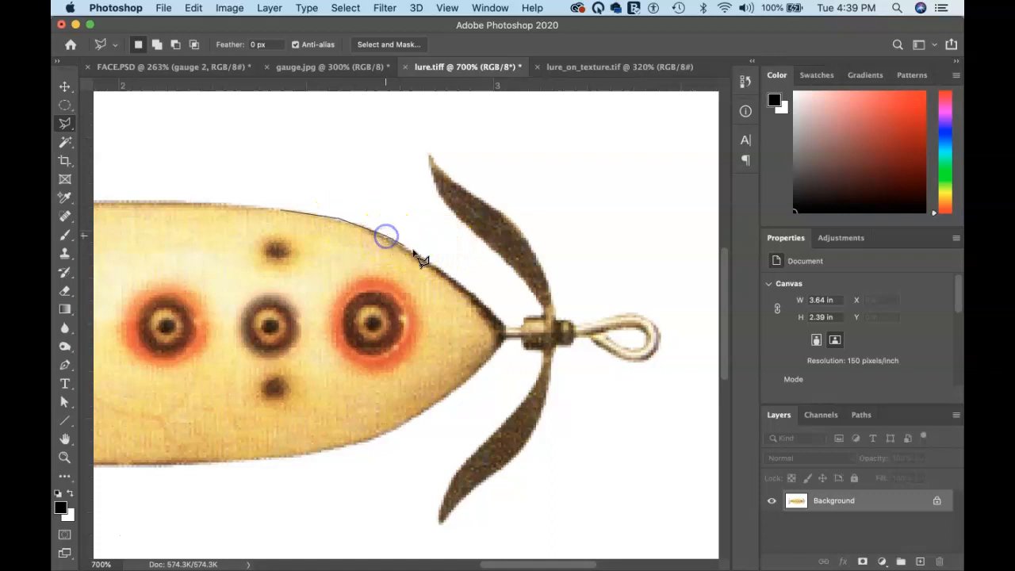
click(424, 260)
click(467, 296)
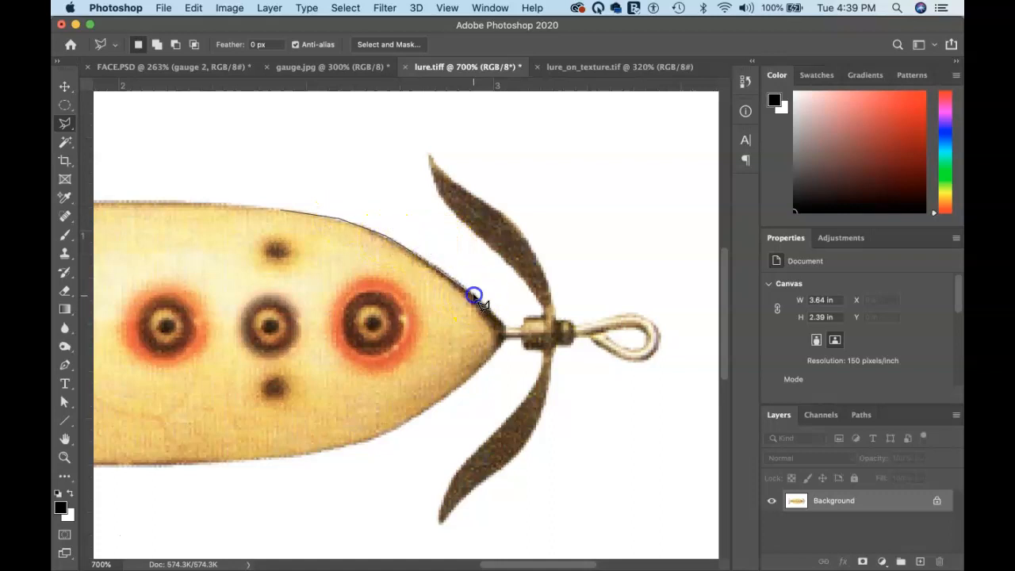
click(505, 326)
click(516, 327)
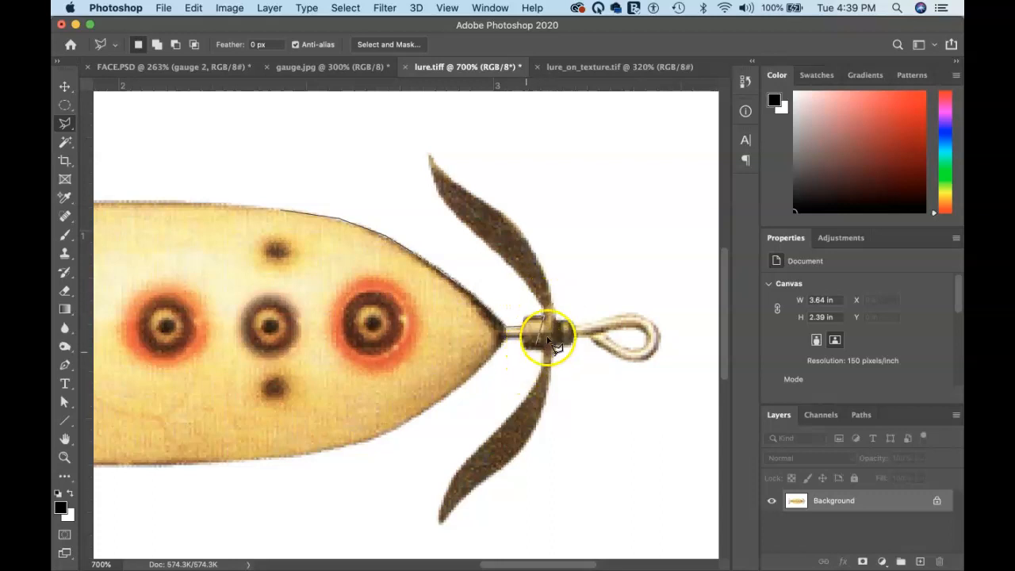
double_click(315, 358)
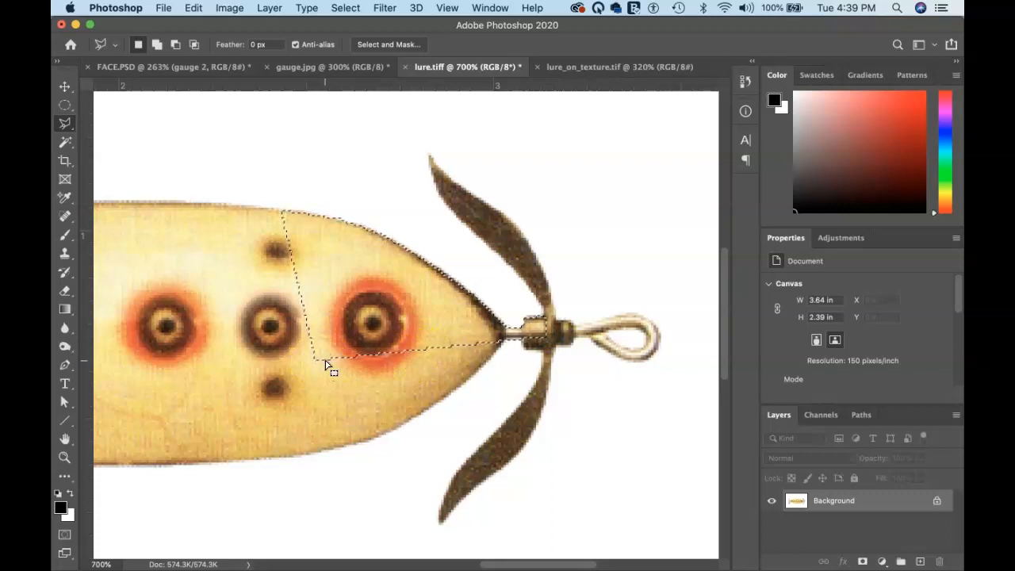
key(super+d)
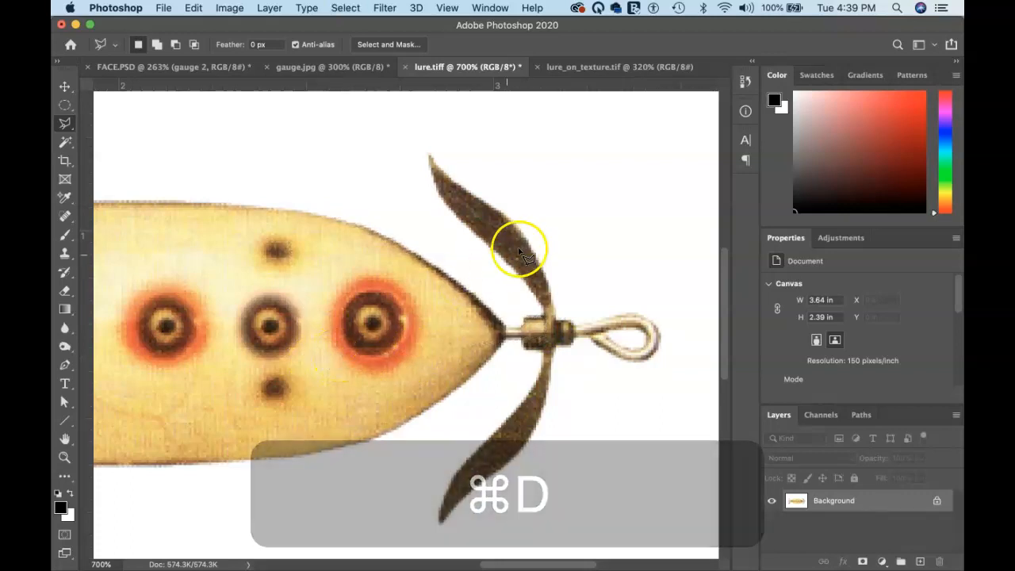
Draw a closed, straight-sided polygon in the white area above the wire loop with the Polygonal Lasso, and deselect it.
click(557, 208)
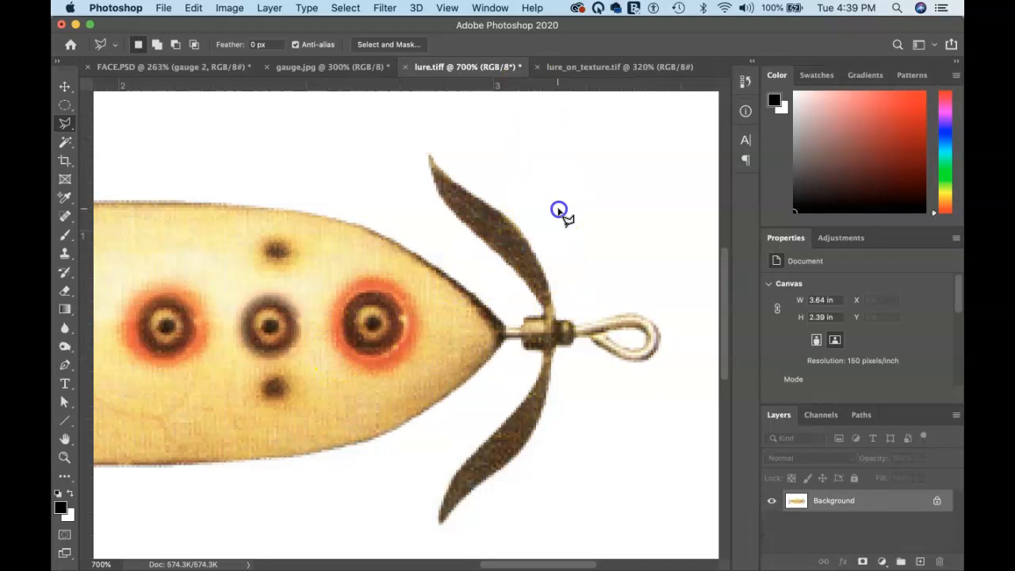
click(558, 138)
click(596, 138)
click(596, 174)
click(616, 176)
click(615, 111)
click(647, 113)
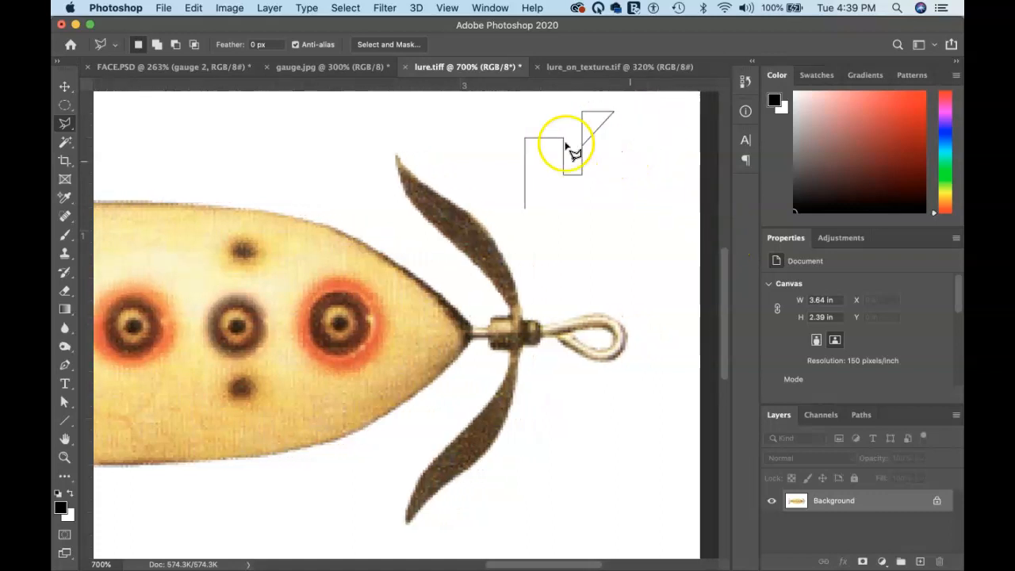
click(665, 173)
click(664, 221)
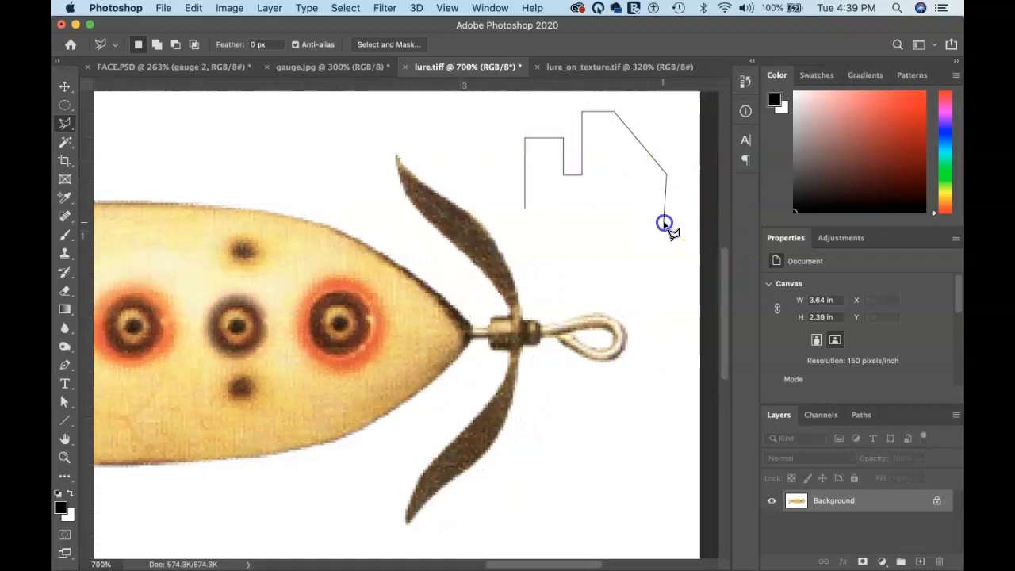
click(525, 210)
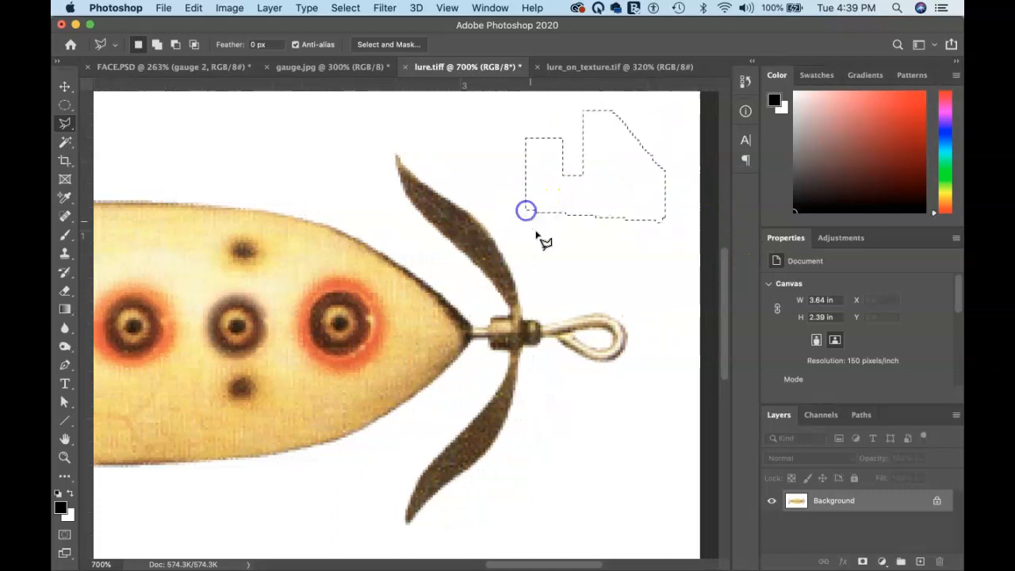
key(super+d)
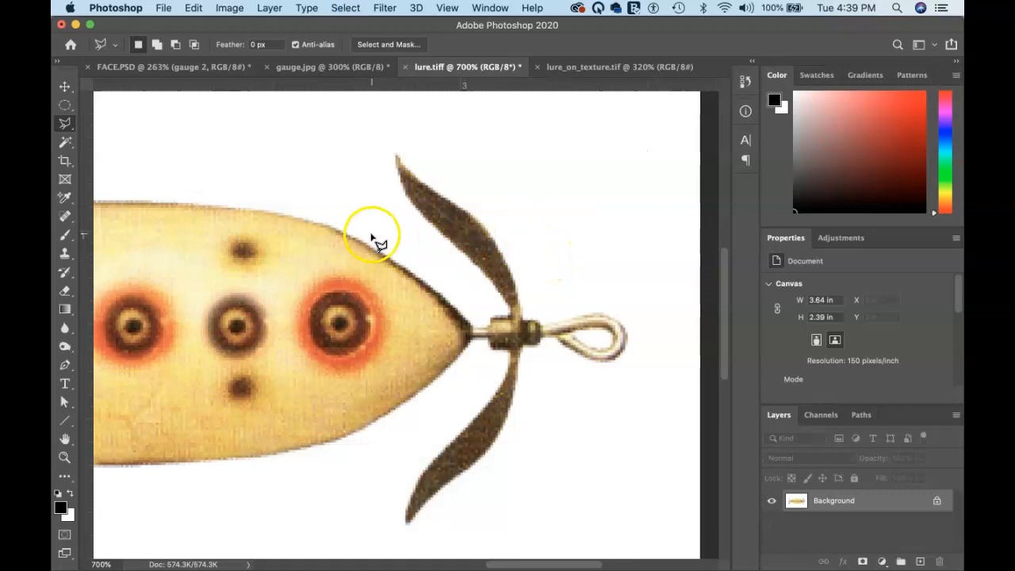
Trace the lure's upper edge, upper propeller blade, collar and wire loop with the Magnetic Lasso.
drag(64, 124, 110, 153)
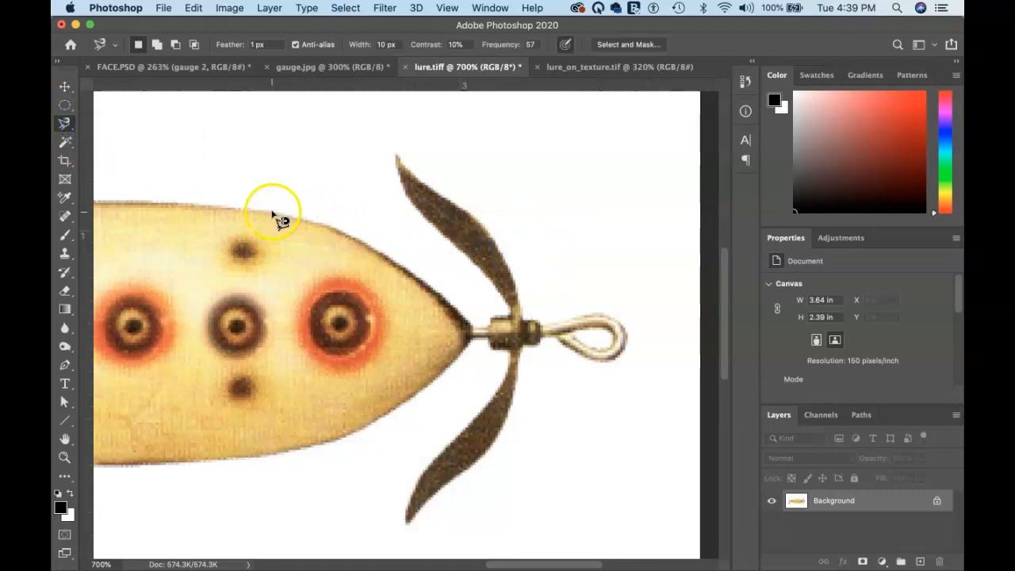
click(239, 209)
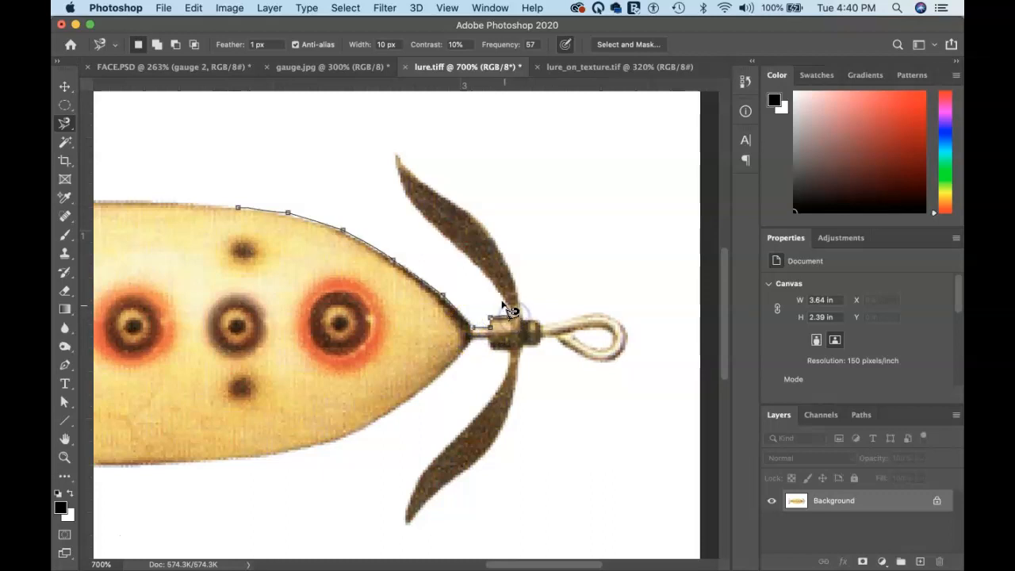
mouse_move(494, 299)
mouse_down()
mouse_move(463, 250)
mouse_move(414, 209)
mouse_move(397, 149)
mouse_move(493, 228)
mouse_move(523, 297)
mouse_move(527, 317)
mouse_move(516, 322)
mouse_up()
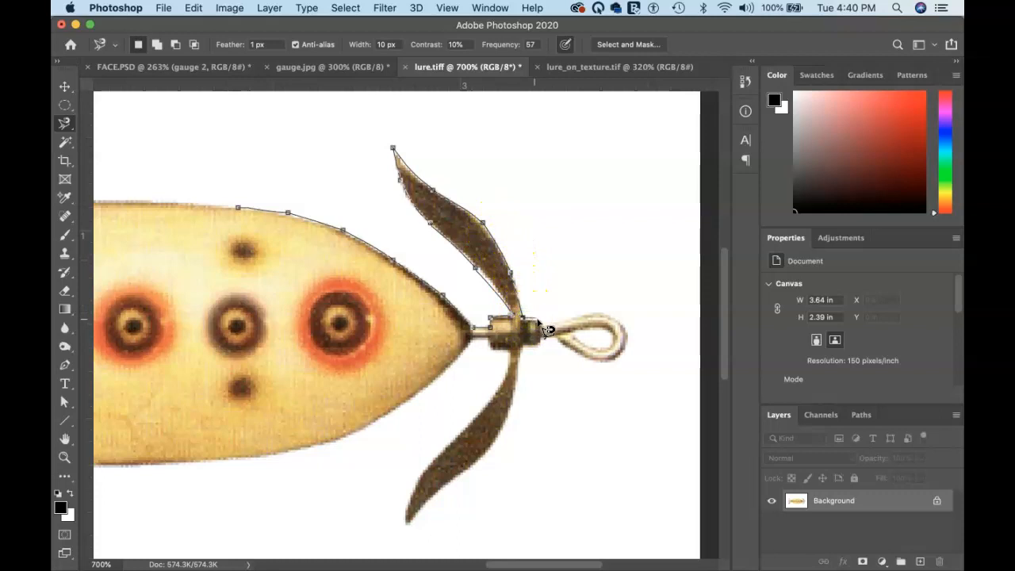
mouse_move(543, 321)
mouse_down()
mouse_move(573, 306)
mouse_move(626, 306)
mouse_move(642, 346)
mouse_move(630, 369)
mouse_up()
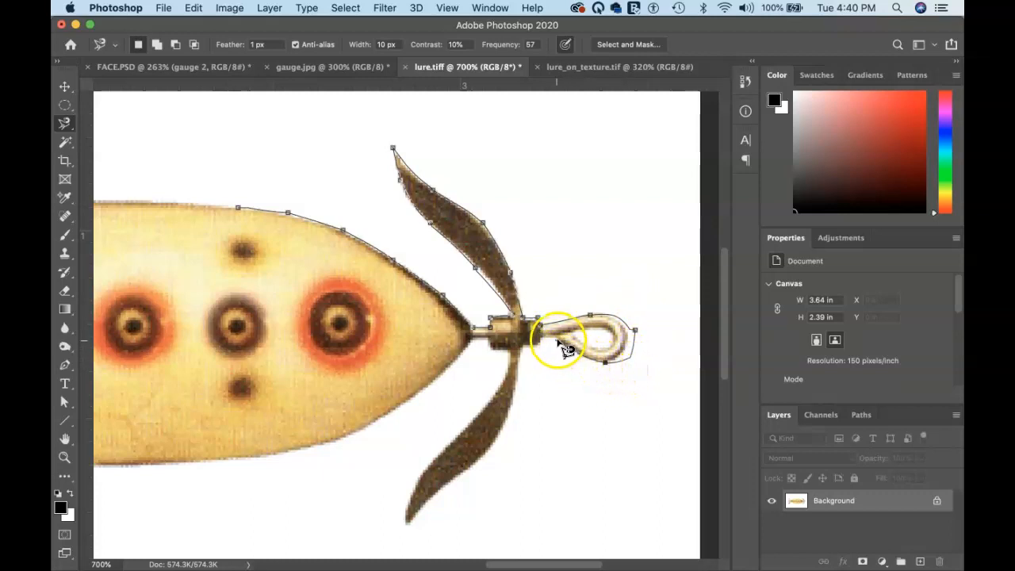
Remove the latest Magnetic Lasso anchor points around the wire loop, back to the collar.
key(BackSpace)
key(BackSpace)
key(BackSpace)
key(BackSpace)
key(BackSpace)
key(BackSpace)
key(BackSpace)
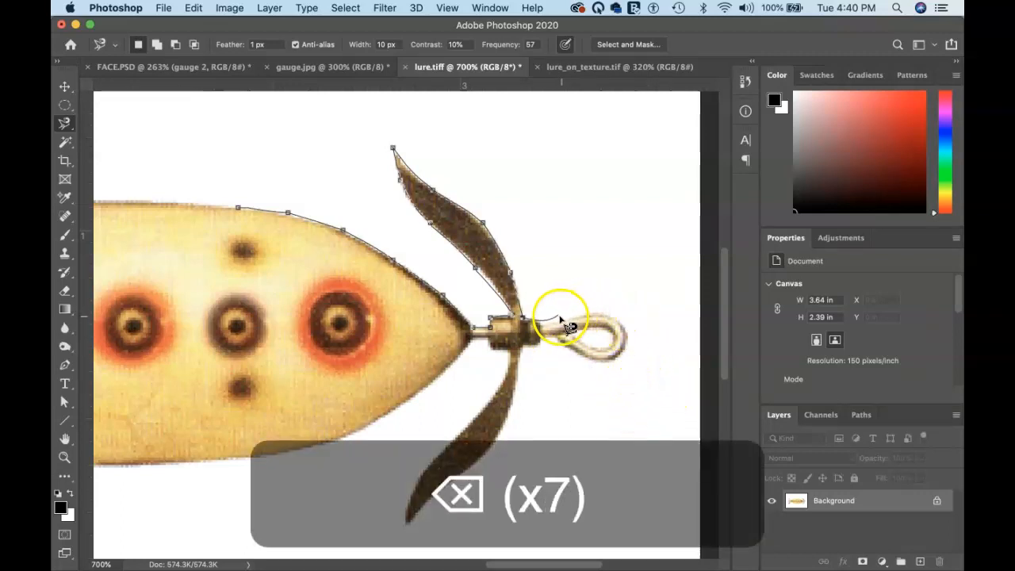
Retrace the collar and wire loop with manually placed anchor points, close the selection below the collar, and deselect.
click(537, 319)
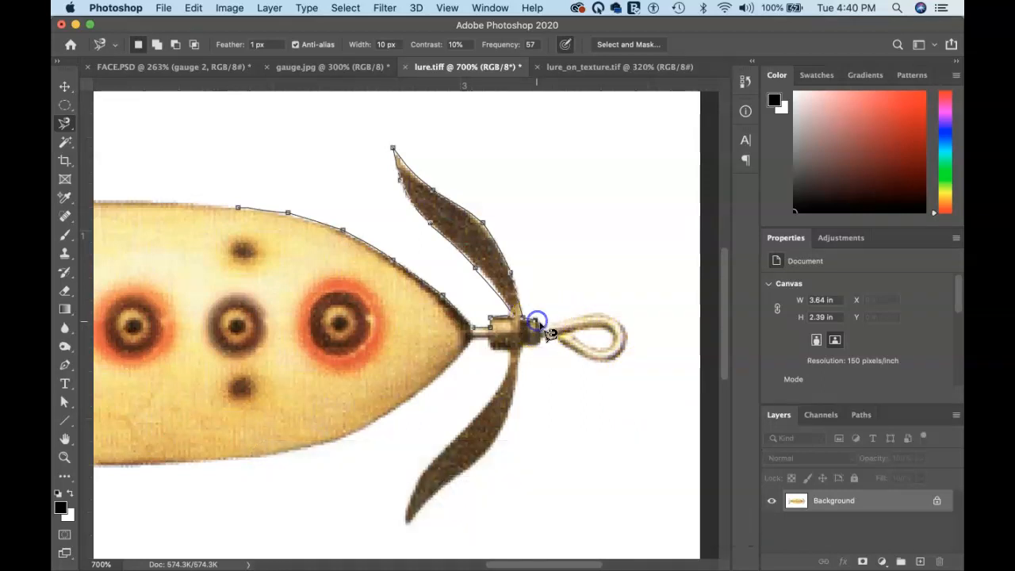
click(604, 314)
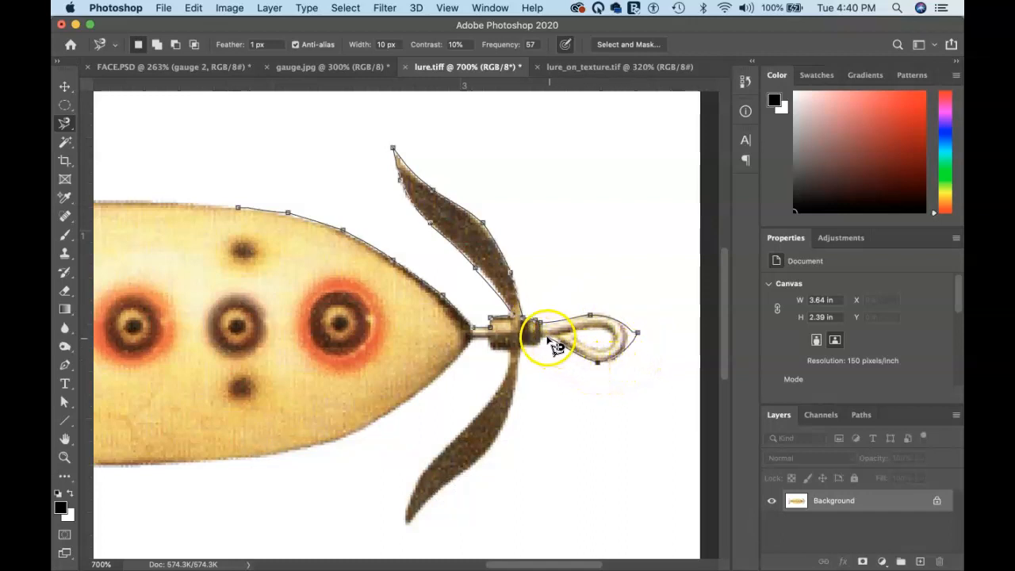
click(520, 361)
double_click(519, 363)
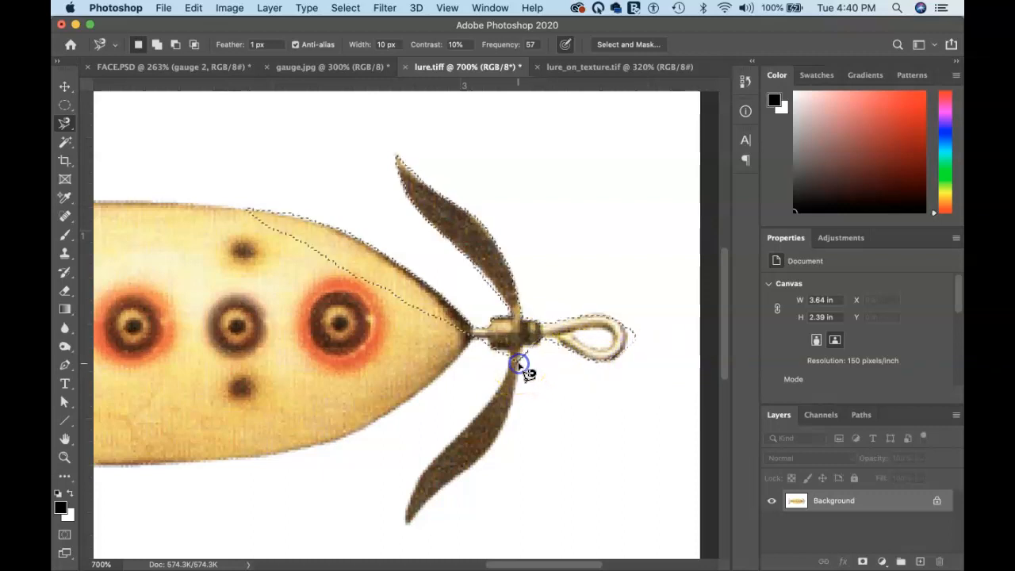
key(super+d)
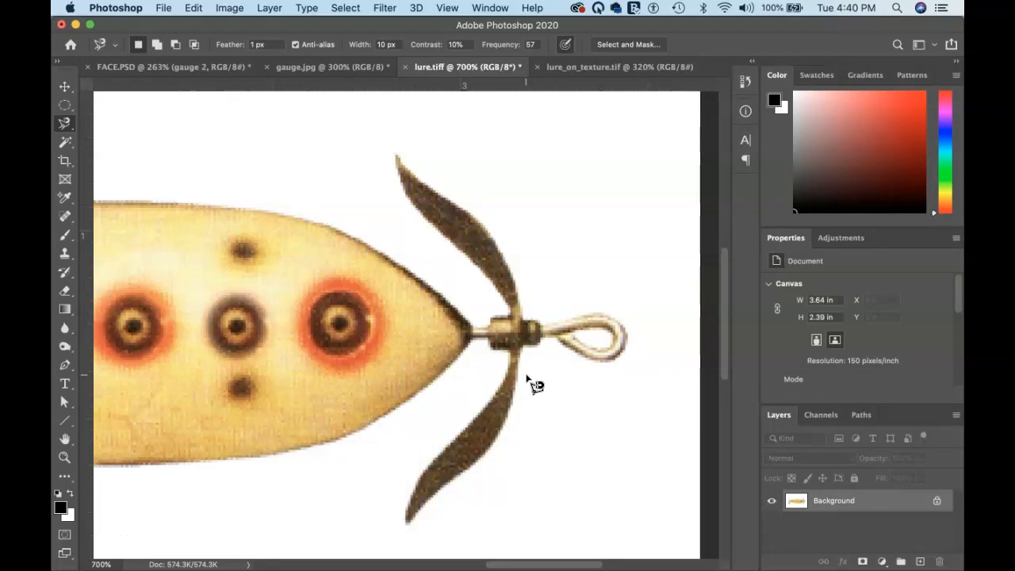
Fit the whole lure in view and activate the Quick Selection tool.
click(398, 359)
key(super+0)
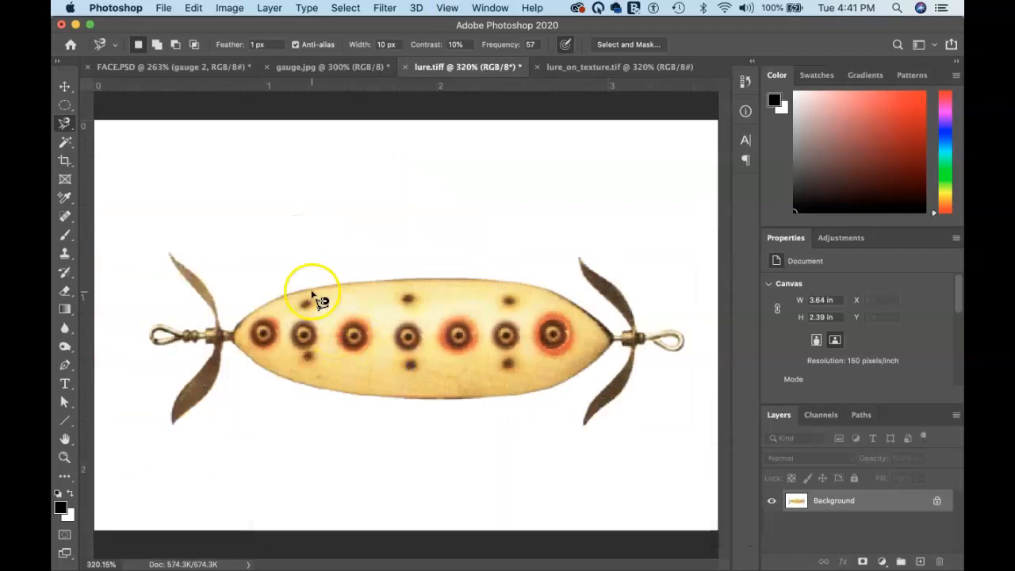
click(70, 146)
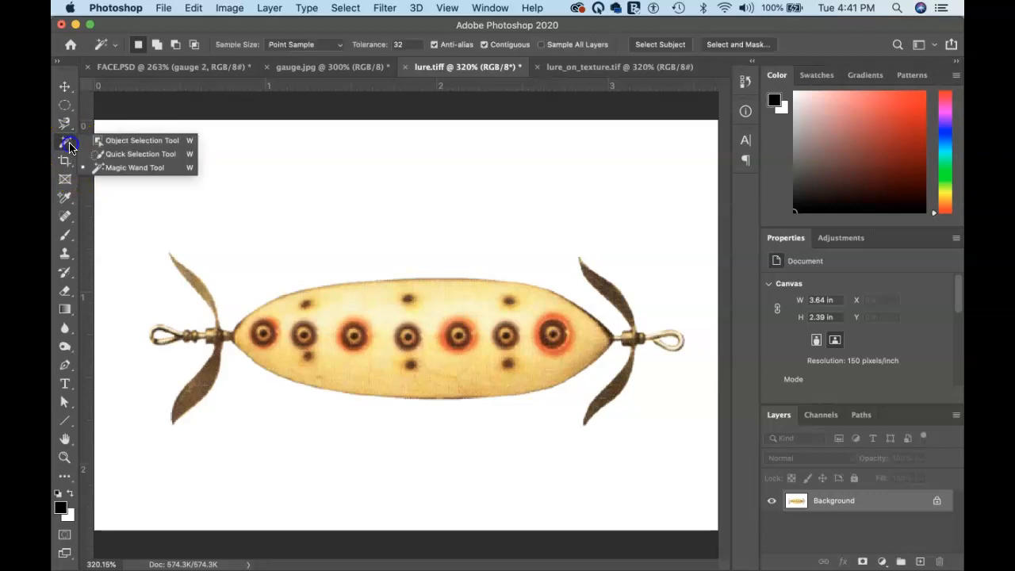
drag(70, 146, 133, 159)
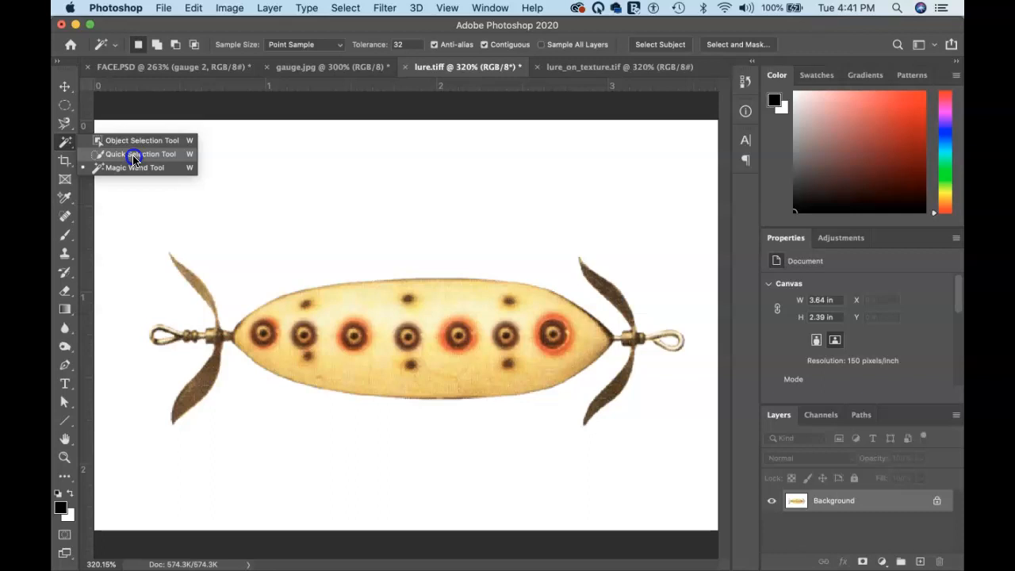
drag(134, 159, 134, 160)
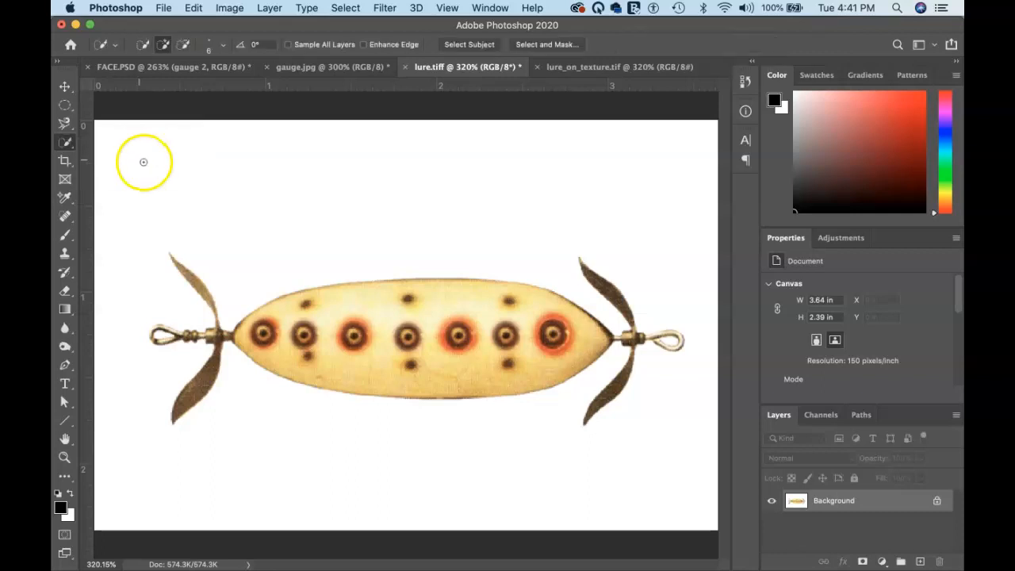
drag(503, 340, 520, 342)
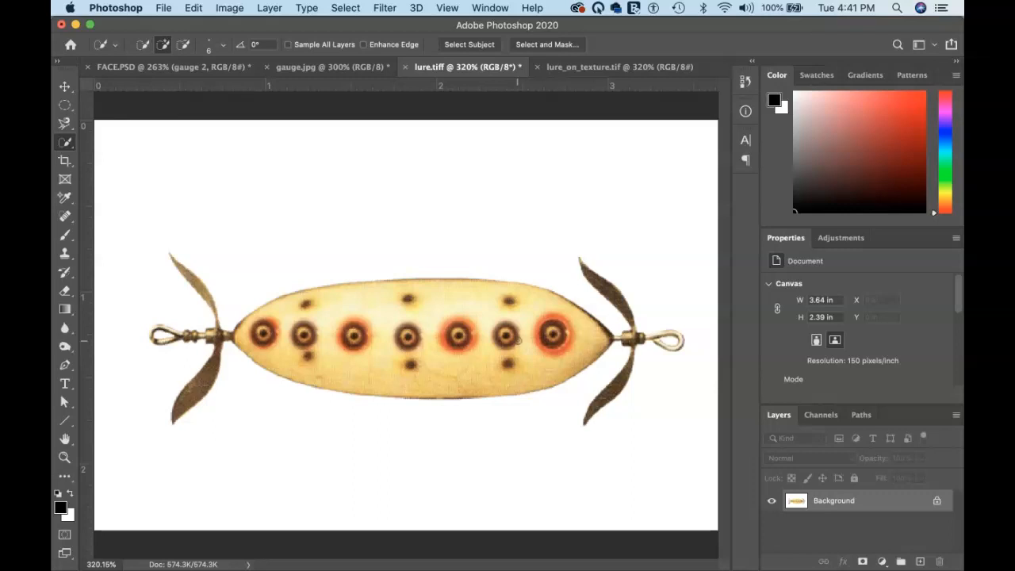
mouse_move(456, 331)
mouse_down()
mouse_move(480, 304)
mouse_move(440, 235)
mouse_up()
Enlarge the Quick Selection brush to size 150.
key(bracketright)
key(bracketright)
key(bracketright)
key(bracketright)
key(bracketright)
key(bracketright)
key(bracketright)
key(bracketright)
key(bracketright)
key(bracketright)
key(bracketright)
key(bracketright)
key(bracketright)
key(bracketright)
key(bracketright)
key(bracketright)
key(bracketright)
key(bracketright)
key(bracketright)
key(bracketright)
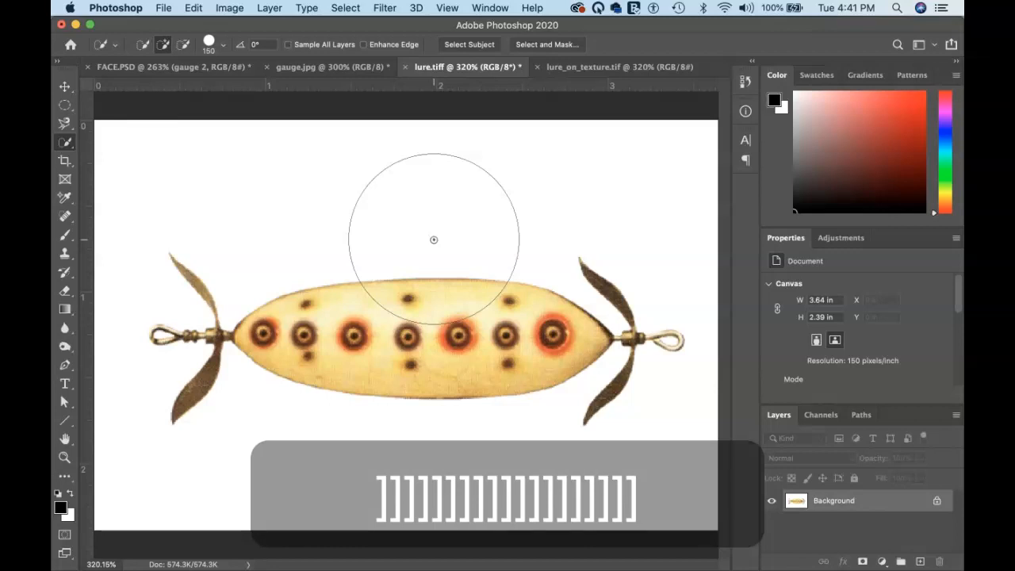
Reduce the Quick Selection brush to size 10.
key(bracketleft)
key(bracketleft)
key(bracketleft)
key(bracketleft)
key(bracketleft)
key(bracketleft)
key(bracketleft)
key(bracketleft)
key(bracketleft)
key(bracketleft)
key(bracketleft)
key(bracketleft)
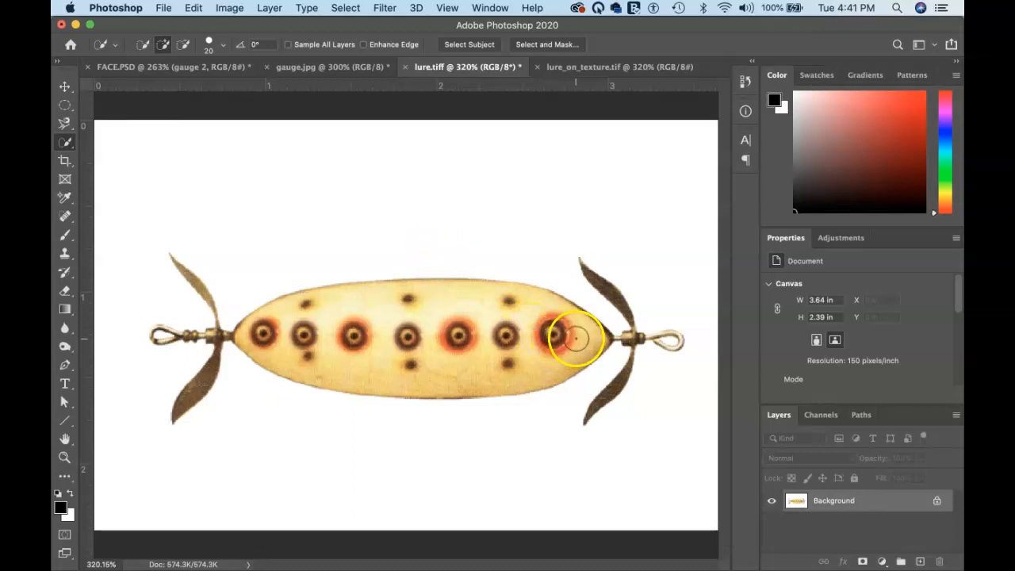
key(bracketleft)
key(bracketleft)
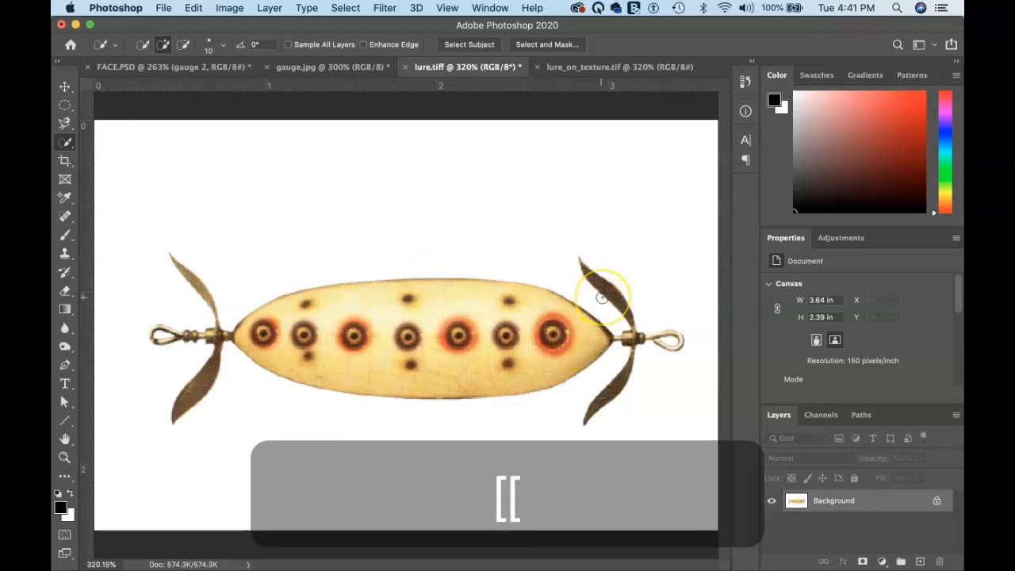
Reduce the brush to size 4 and quick-select the upper propeller blade and part of the collar at the darker-bladed end.
key(z)
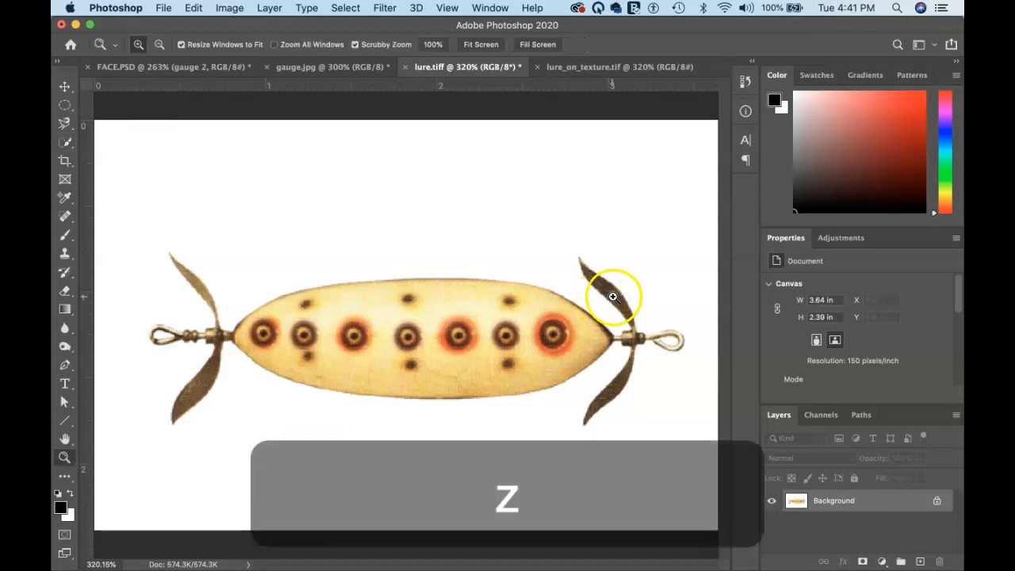
drag(634, 344, 698, 398)
key(space)
drag(621, 245, 545, 282)
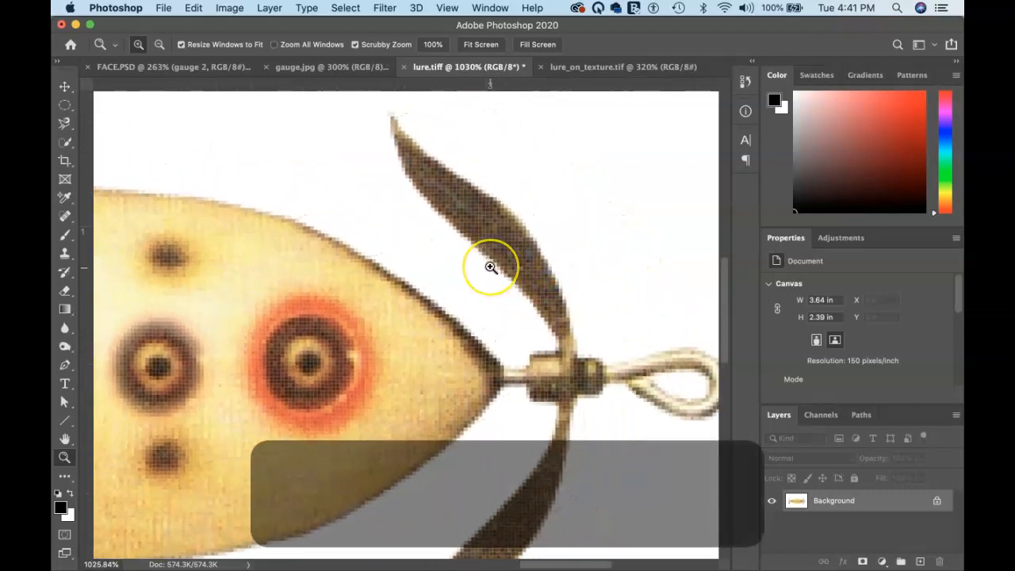
key(w)
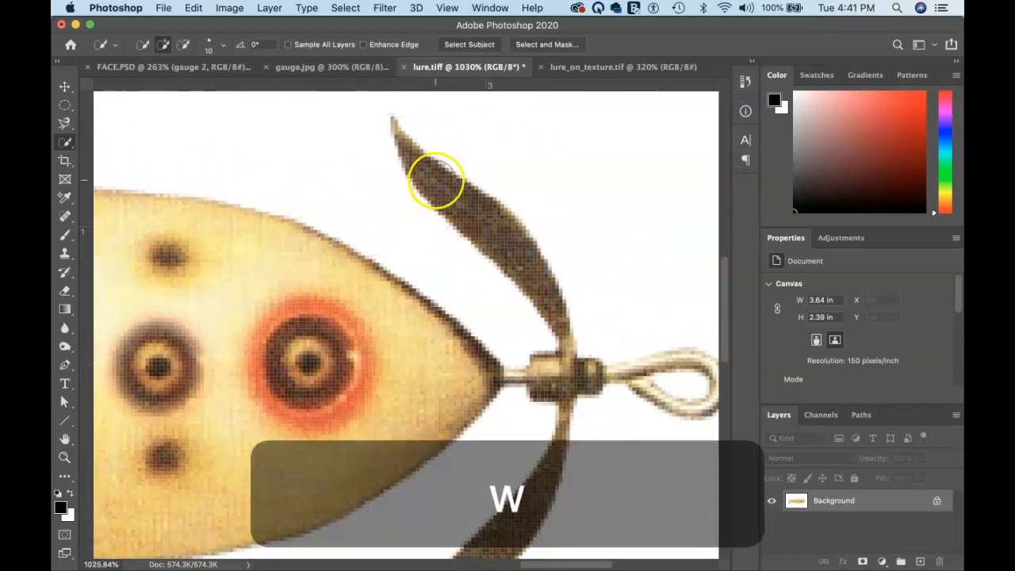
key(bracketleft)
key(bracketleft)
key(bracketleft)
key(bracketleft)
key(bracketleft)
key(bracketleft)
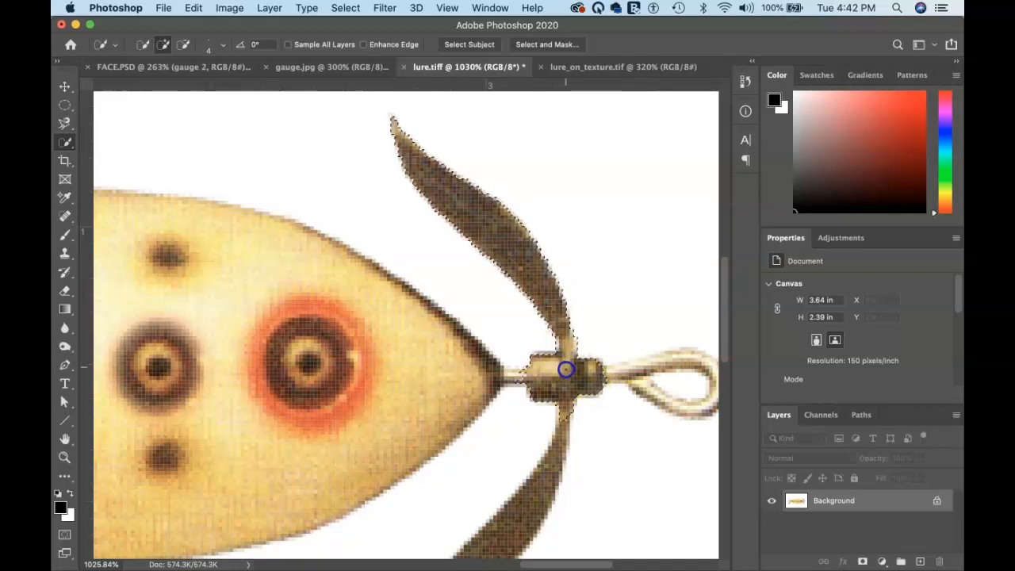
Extend the selection over the collar, lower propeller blade and wire loop, undoing the stroke that spills onto the white background.
mouse_move(567, 371)
mouse_down()
mouse_move(557, 453)
mouse_move(526, 516)
mouse_move(555, 451)
mouse_move(550, 465)
mouse_move(512, 453)
mouse_move(521, 463)
mouse_up()
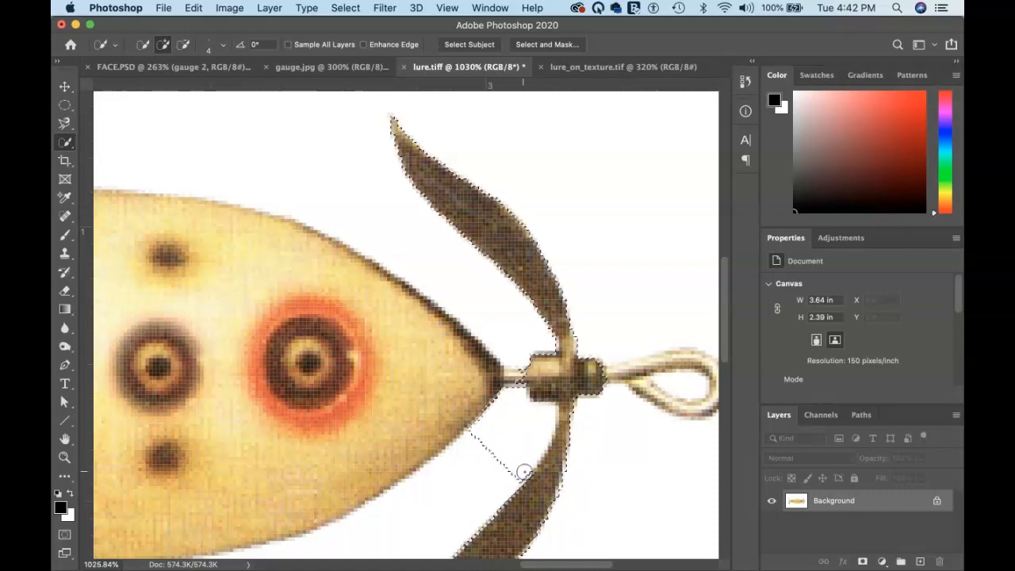
key(super+z)
key(space)
mouse_move(477, 375)
mouse_down()
mouse_move(465, 129)
mouse_move(473, 170)
mouse_up()
mouse_move(559, 265)
mouse_down()
mouse_move(561, 277)
mouse_move(542, 285)
mouse_up()
key(space)
drag(616, 190, 525, 256)
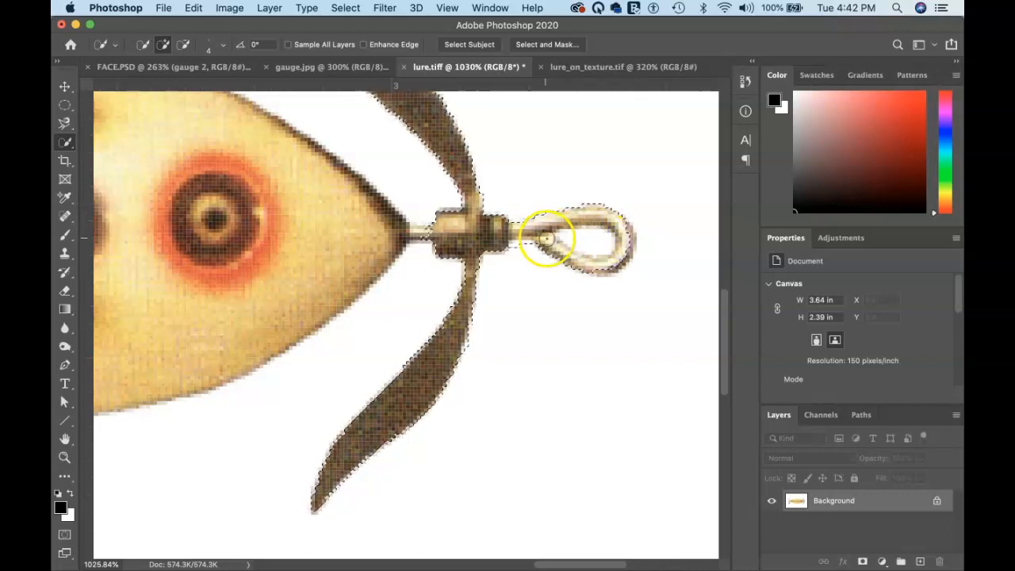
Subtract the white inside and beside the wire loop from the selection, and add the shaft and the body's pointed tip.
key(alt)
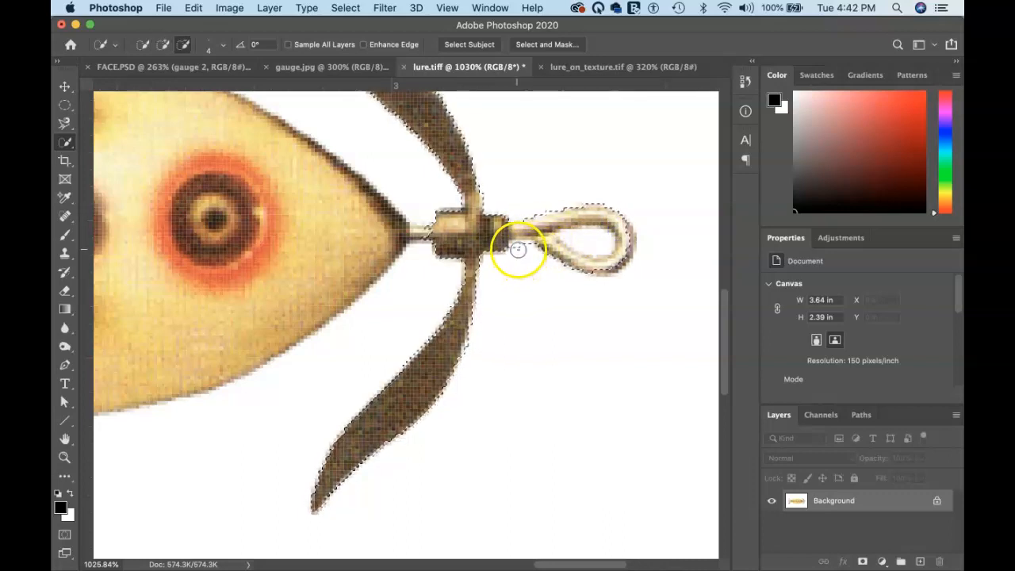
drag(528, 310, 600, 239)
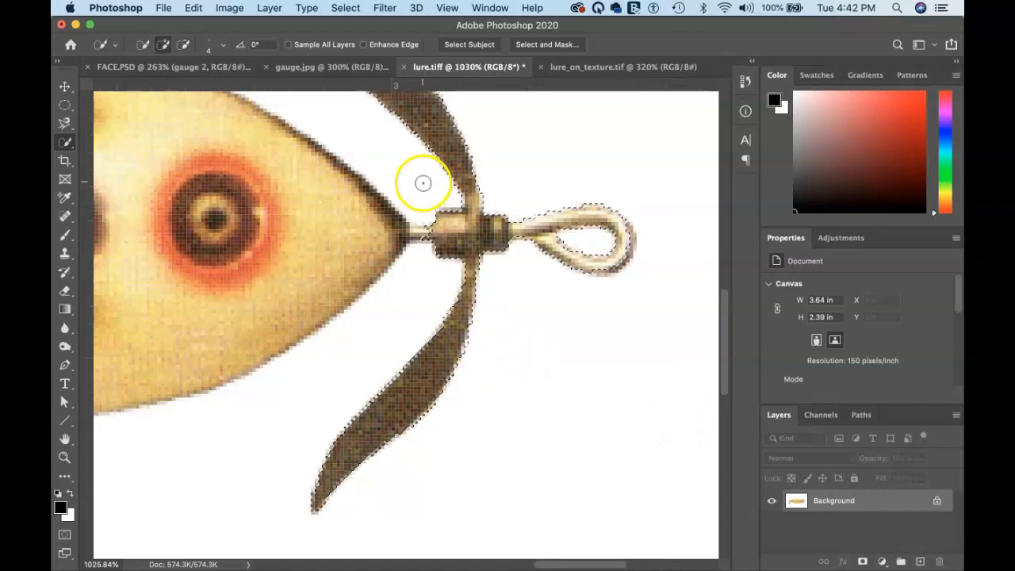
drag(394, 230, 308, 229)
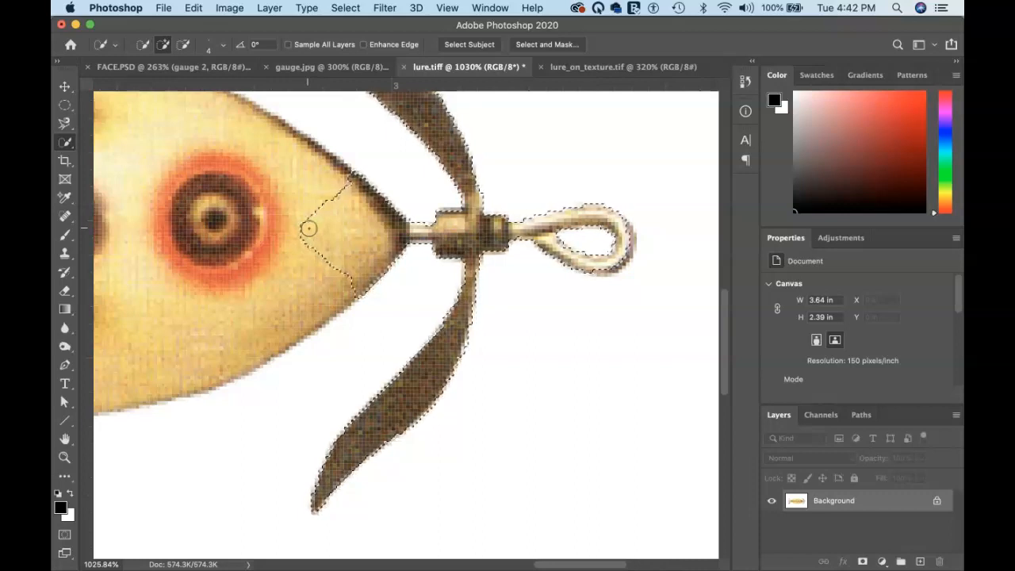
Enlarge the Quick Selection brush and add the lure's entire spotted body to the selection.
key(super+0)
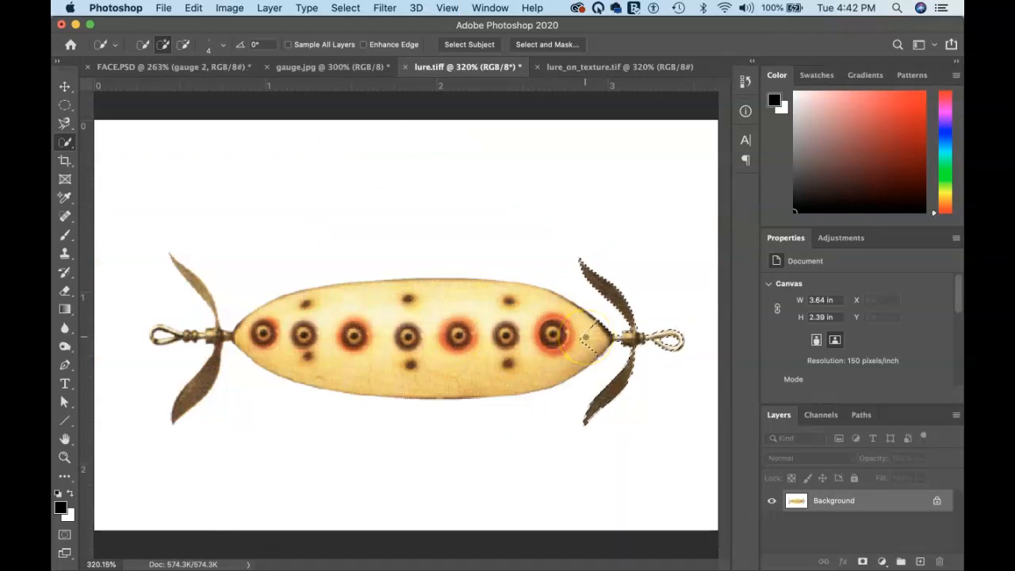
key(bracketright)
key(bracketright)
key(bracketright)
key(bracketright)
key(bracketright)
key(bracketright)
key(bracketright)
key(bracketright)
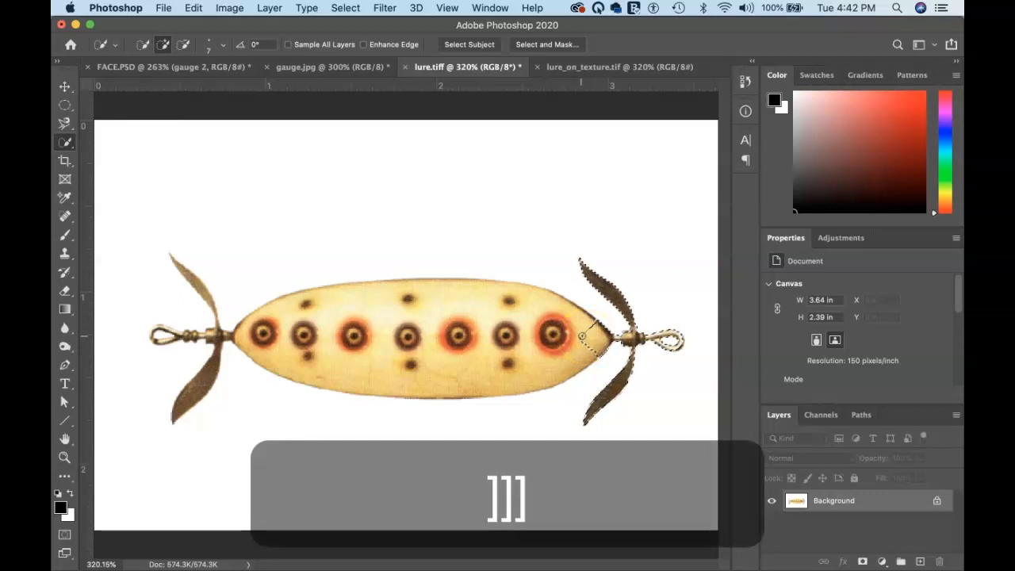
drag(575, 337, 324, 337)
Reduce the brush to size 3 and add the propeller blades, shaft and wire loop at the lure's opposite end.
key(bracketleft)
key(bracketleft)
key(bracketleft)
key(bracketleft)
key(bracketleft)
key(bracketleft)
key(bracketleft)
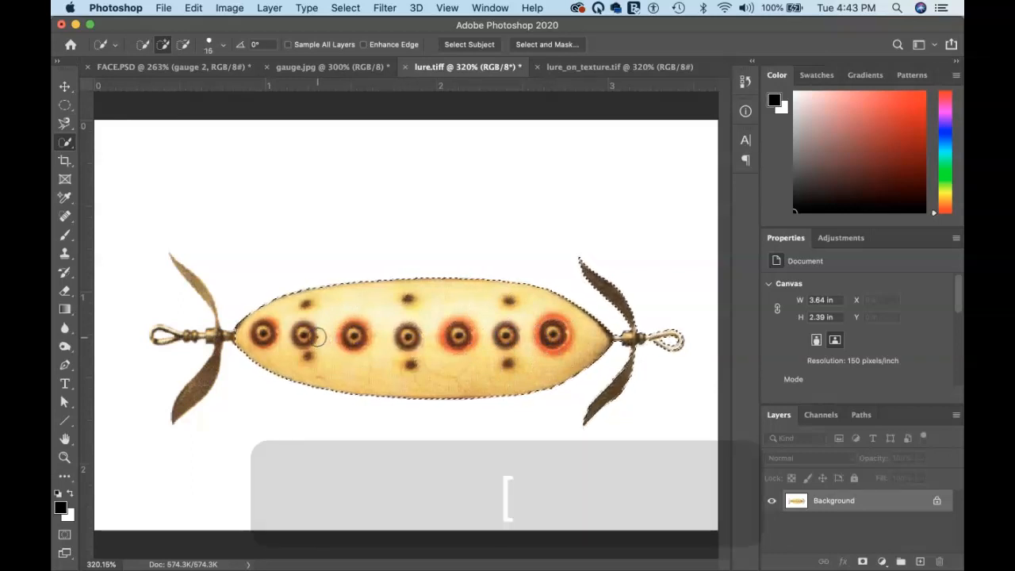
key(bracketleft)
key(bracketleft)
click(191, 279)
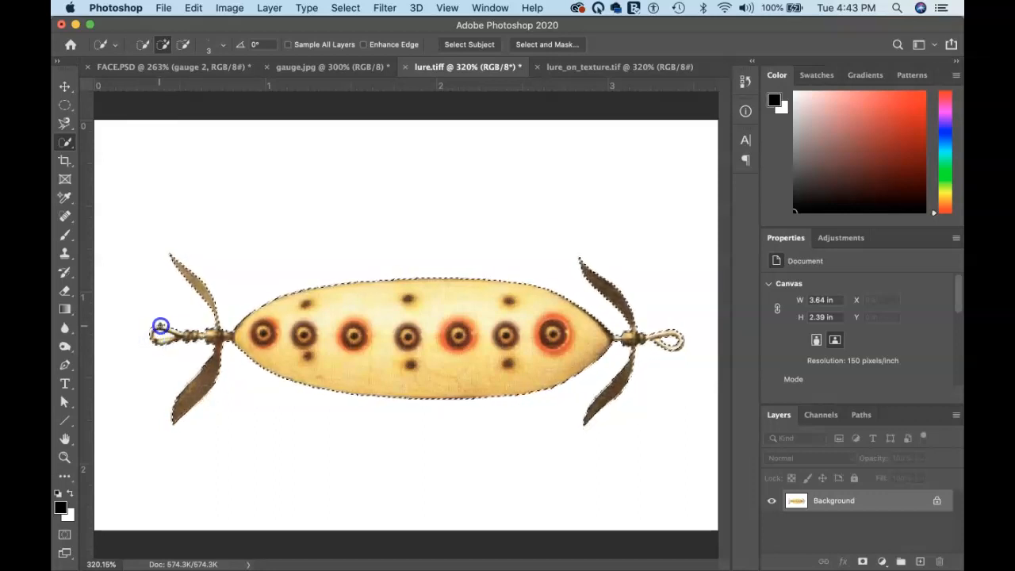
Subtract the white area inside the wire loop at the lure's left end from the selection.
key(alt)
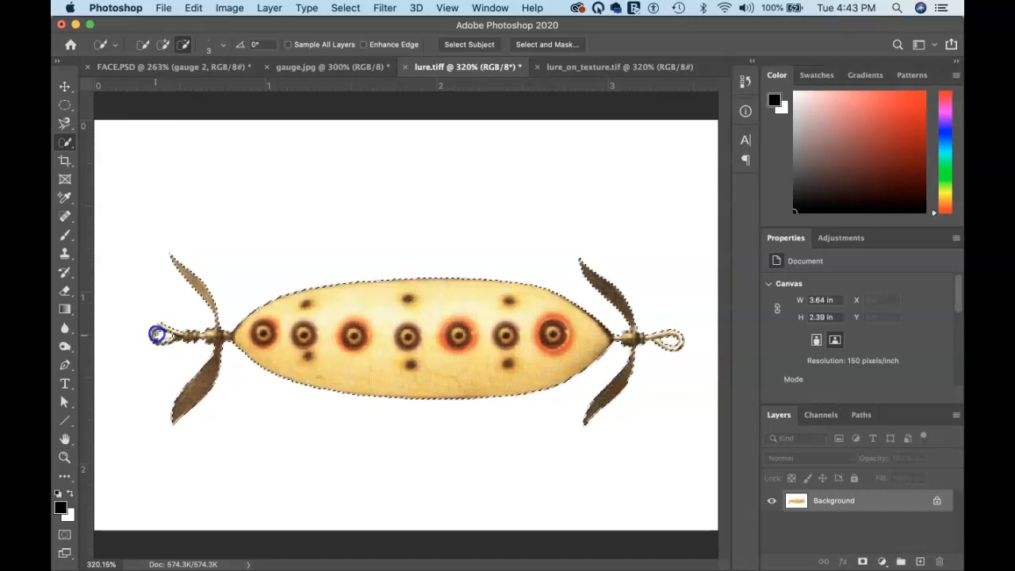
alt+click(157, 335)
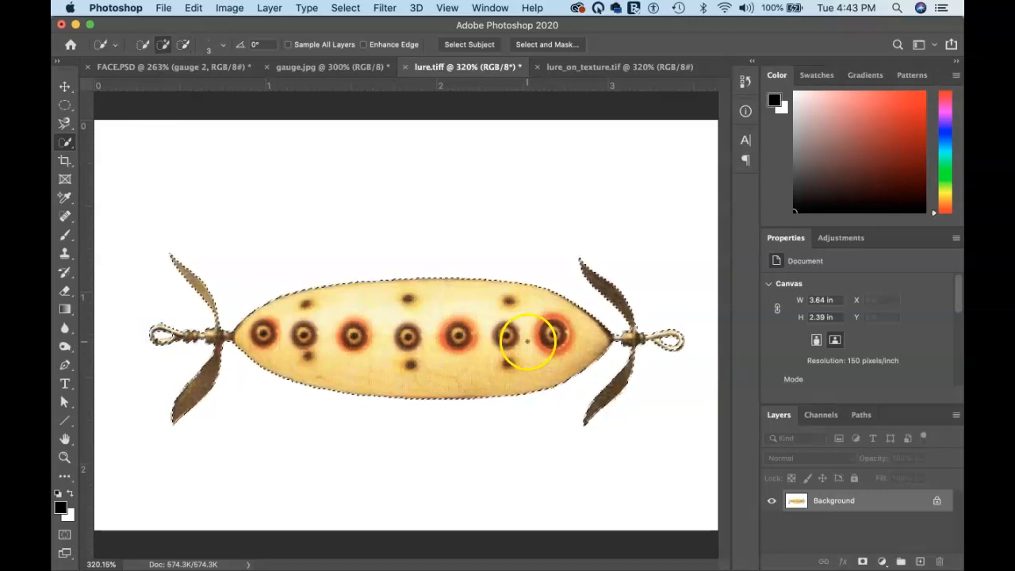
key(alt)
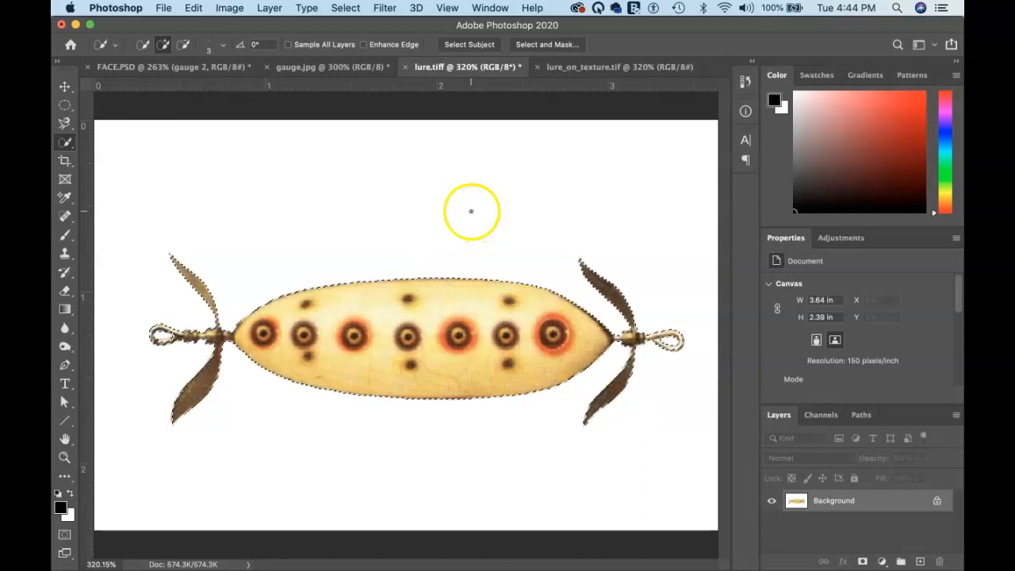
Move the selected lure from lure.tiff into FACE.PSD, placing it over the left side of the collage.
key(v)
drag(417, 315, 177, 18)
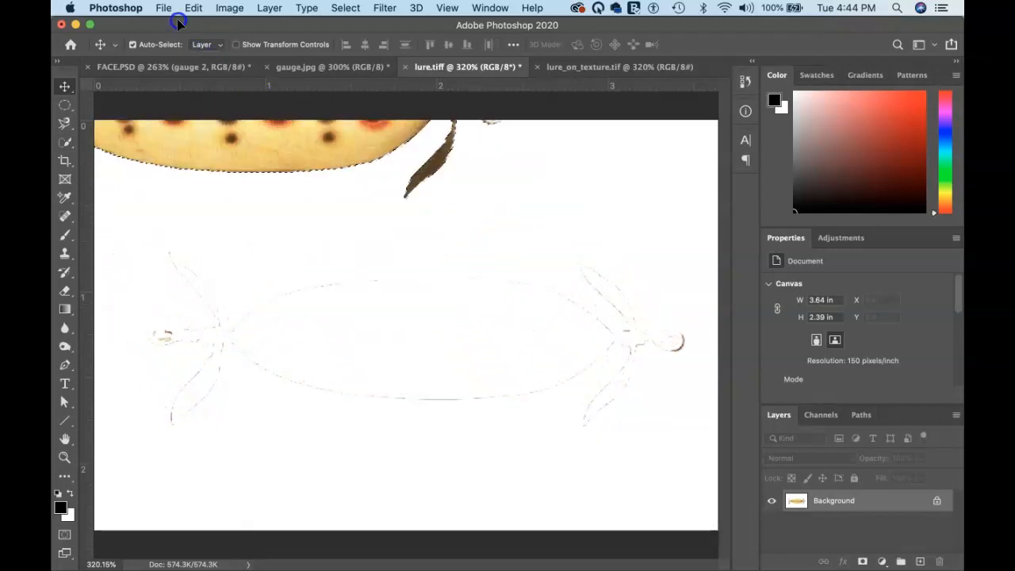
drag(173, 70, 167, 71)
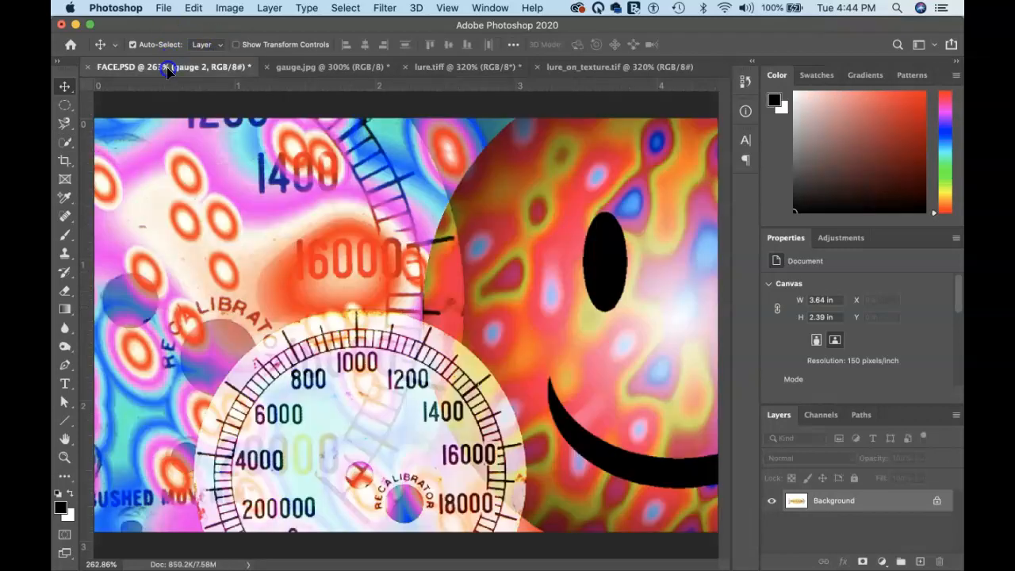
drag(194, 262, 262, 255)
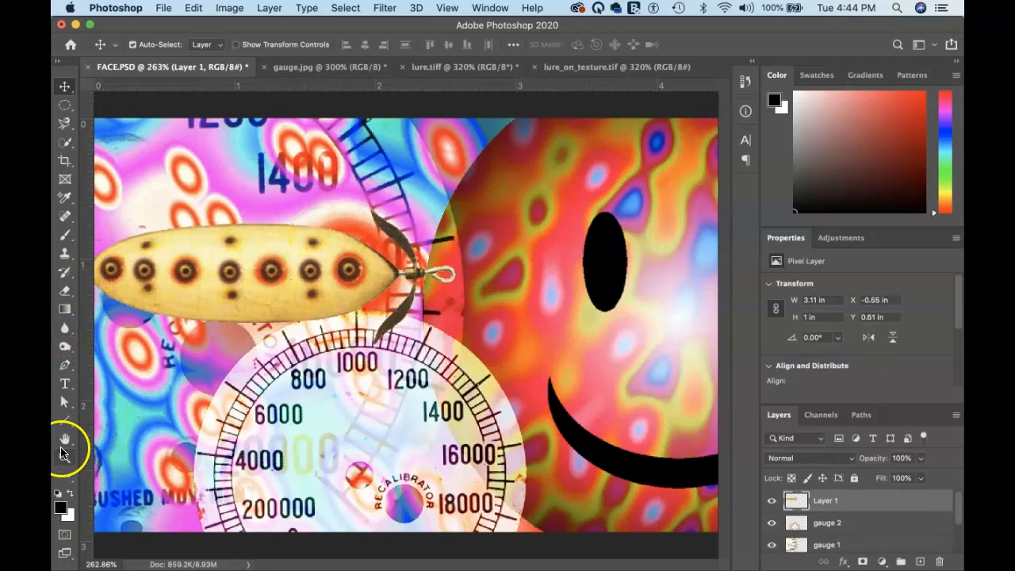
Examine the pasted lure's edges in FACE.PSD up close, around the wire loop, propeller and body outline.
click(65, 457)
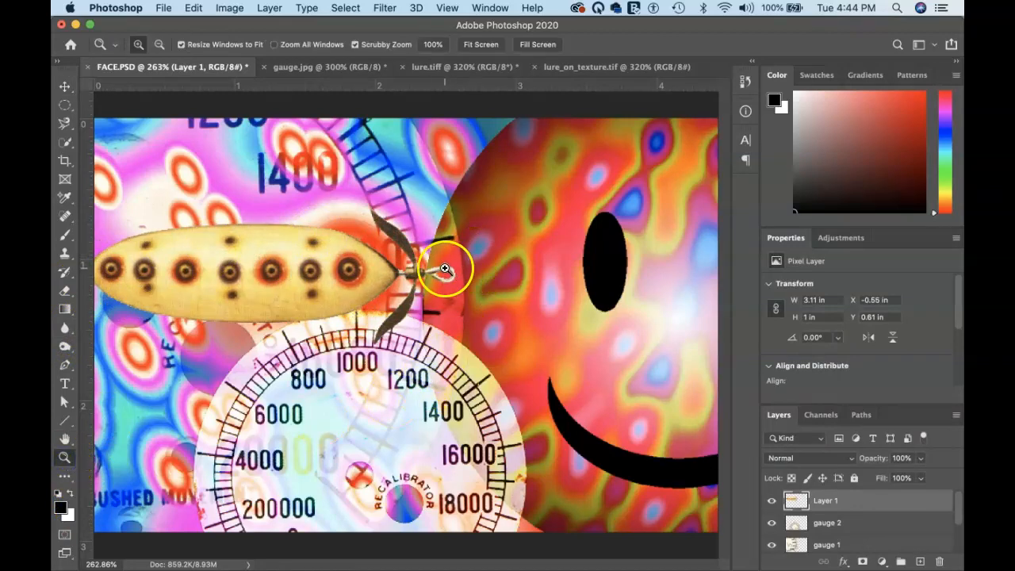
drag(432, 272, 546, 328)
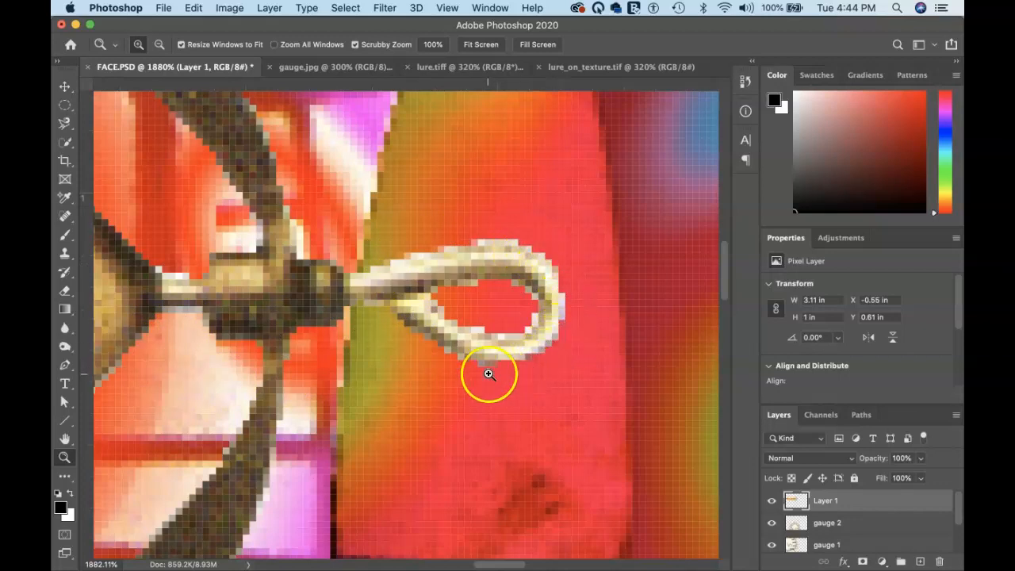
key(space)
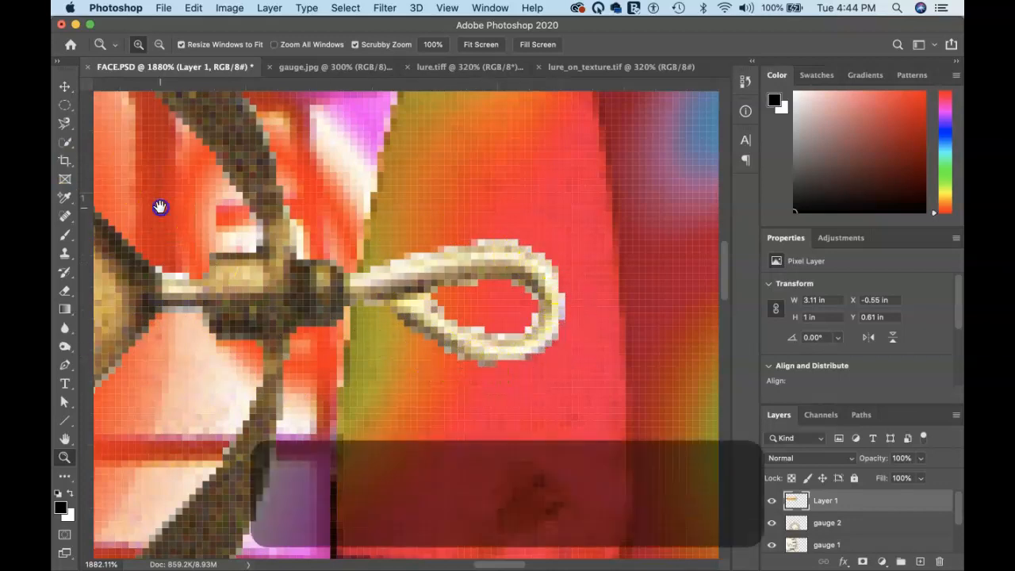
drag(159, 206, 696, 326)
drag(439, 249, 603, 342)
drag(326, 275, 664, 316)
drag(414, 318, 673, 286)
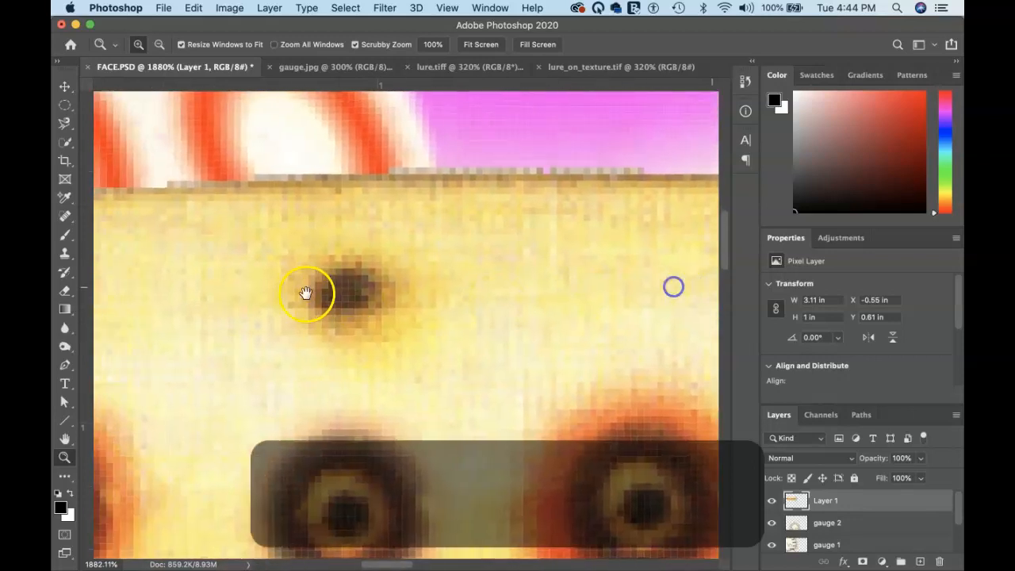
drag(306, 294, 692, 265)
drag(319, 379, 621, 288)
drag(499, 374, 413, 104)
drag(553, 197, 244, 261)
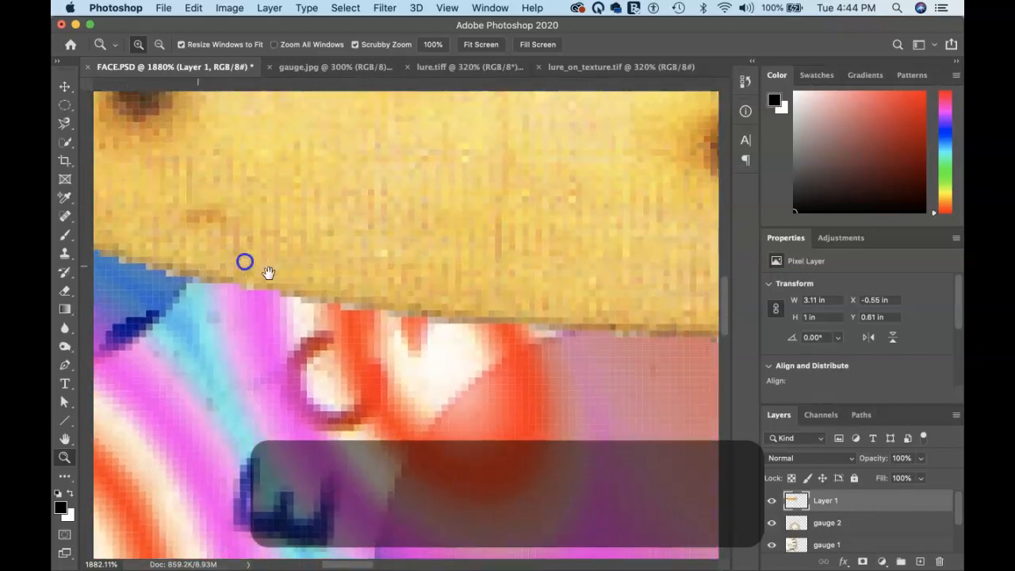
drag(500, 281, 285, 234)
drag(500, 252, 347, 269)
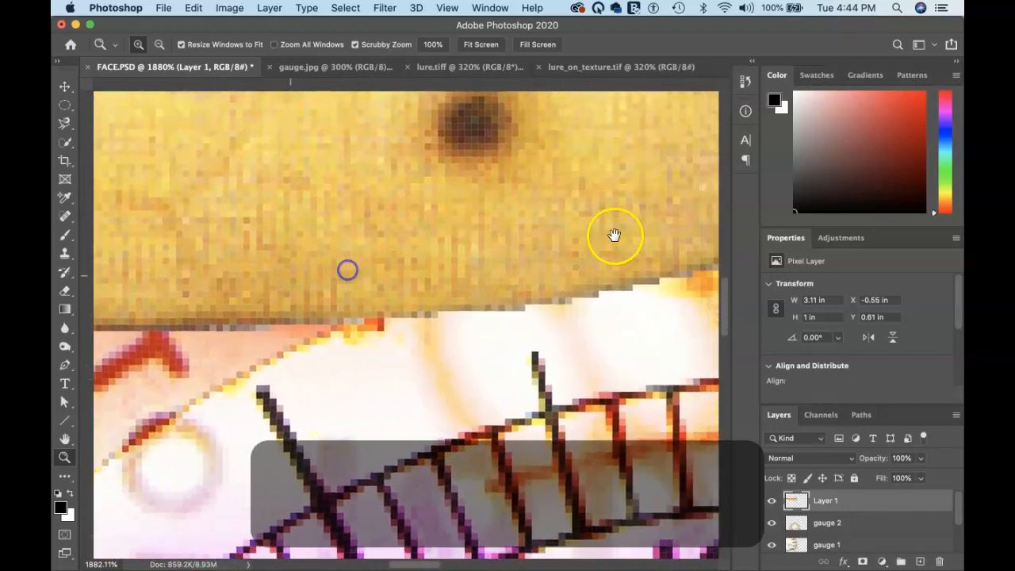
drag(614, 235, 377, 302)
drag(519, 252, 193, 388)
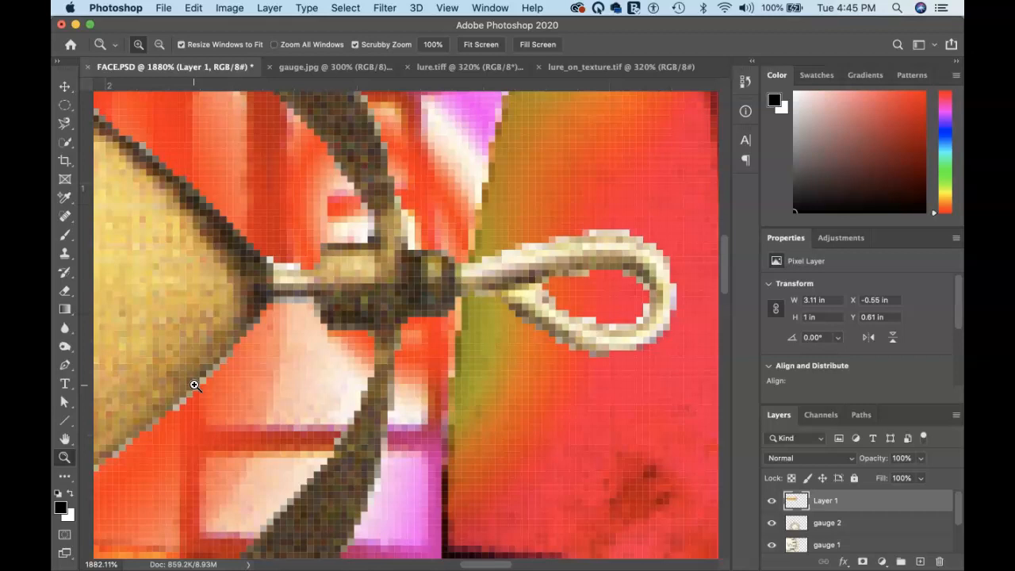
key(super+0)
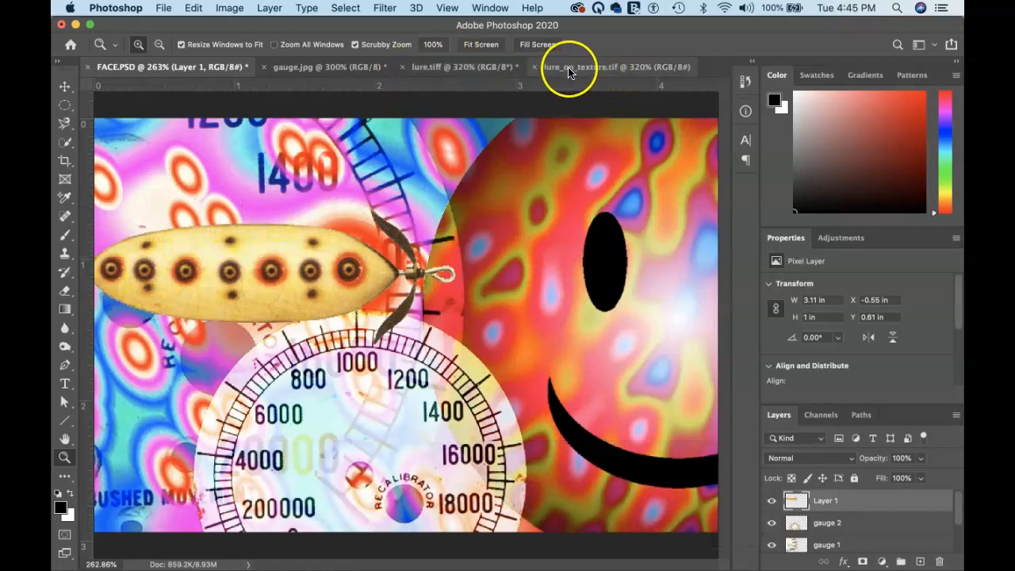
Return to lure.tiff with the Quick Selection tool and open the lure selection in Select and Mask.
click(424, 67)
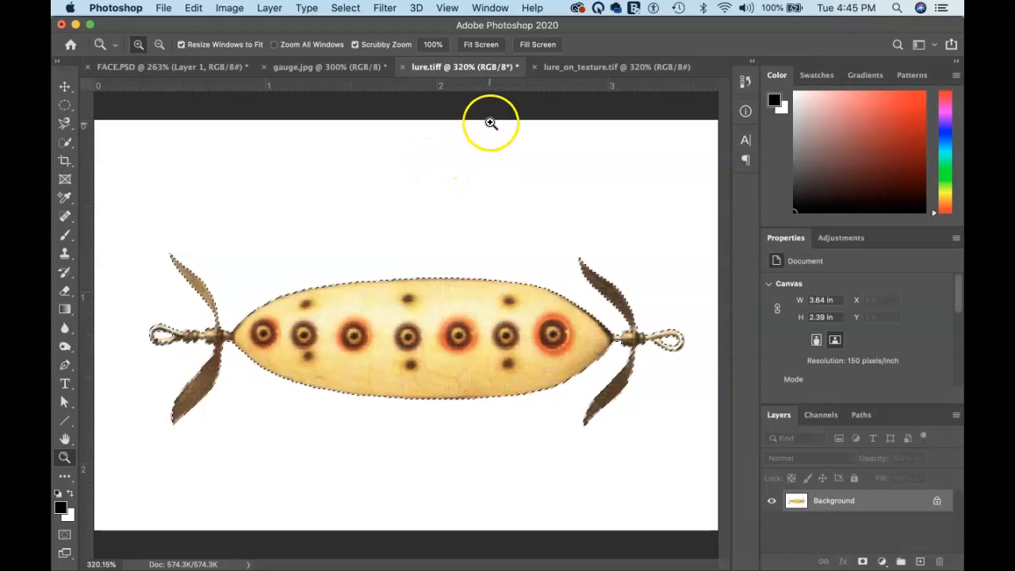
click(65, 144)
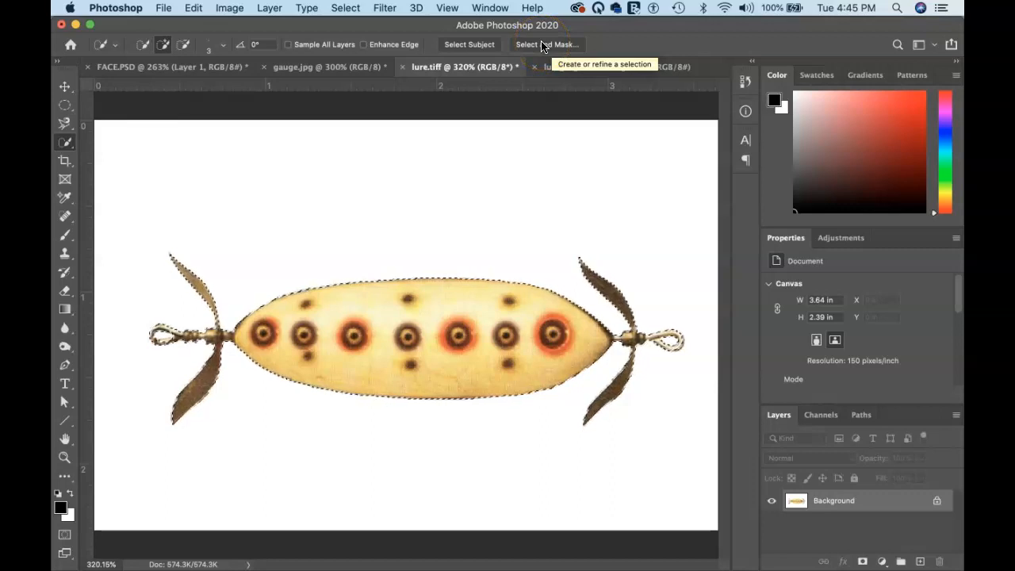
click(345, 8)
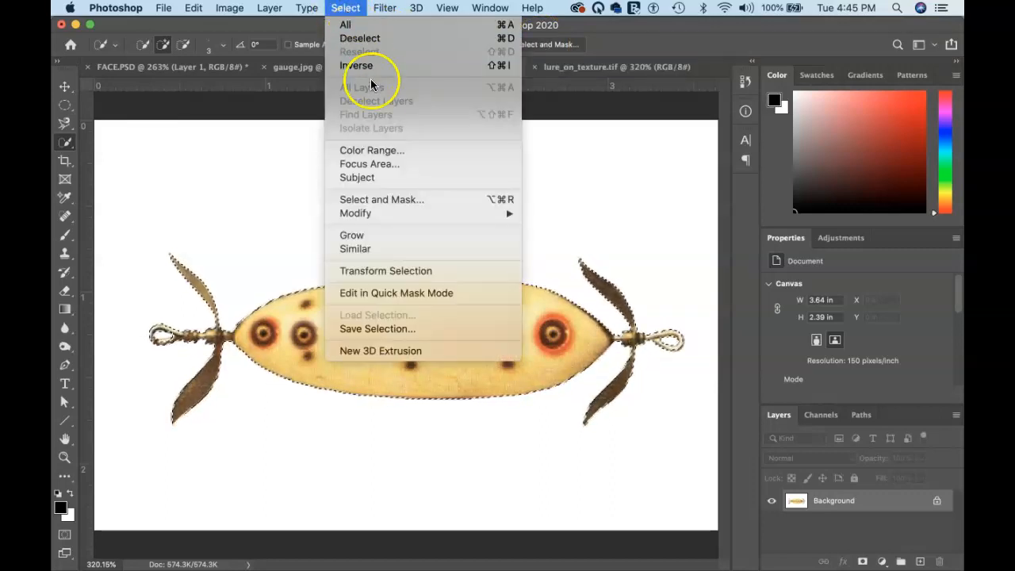
mouse_move(409, 218)
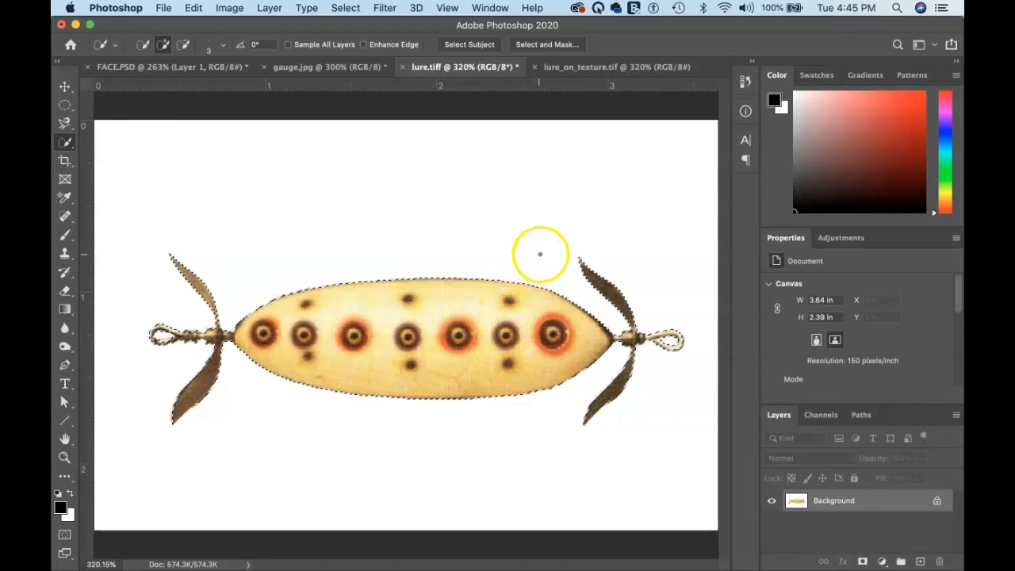
click(536, 45)
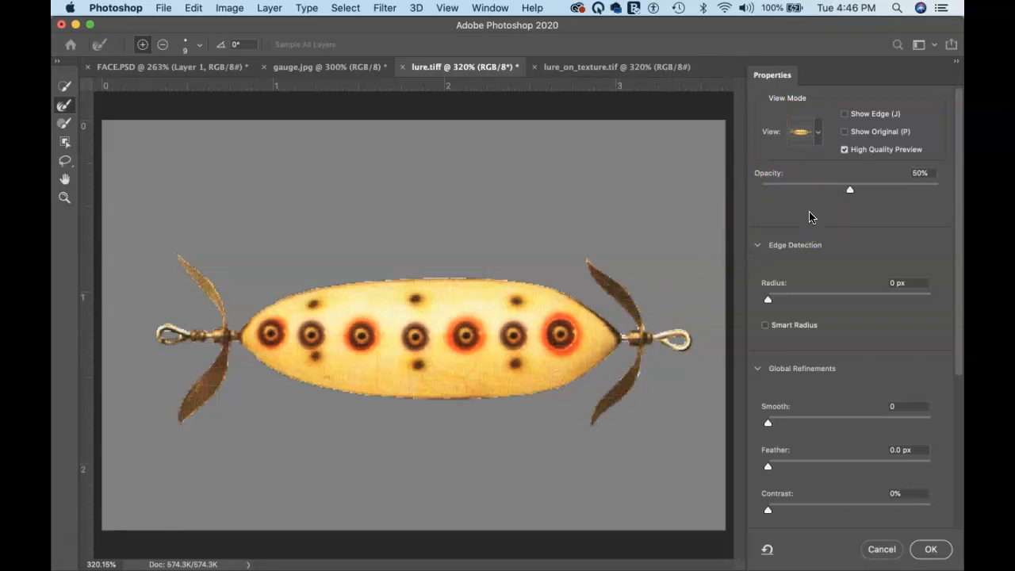
Compare the On White, On Black and Overlay previews at the lure's propeller end, keeping On Black with opacity at 72%.
key(super+equal)
key(super+equal)
key(super+equal)
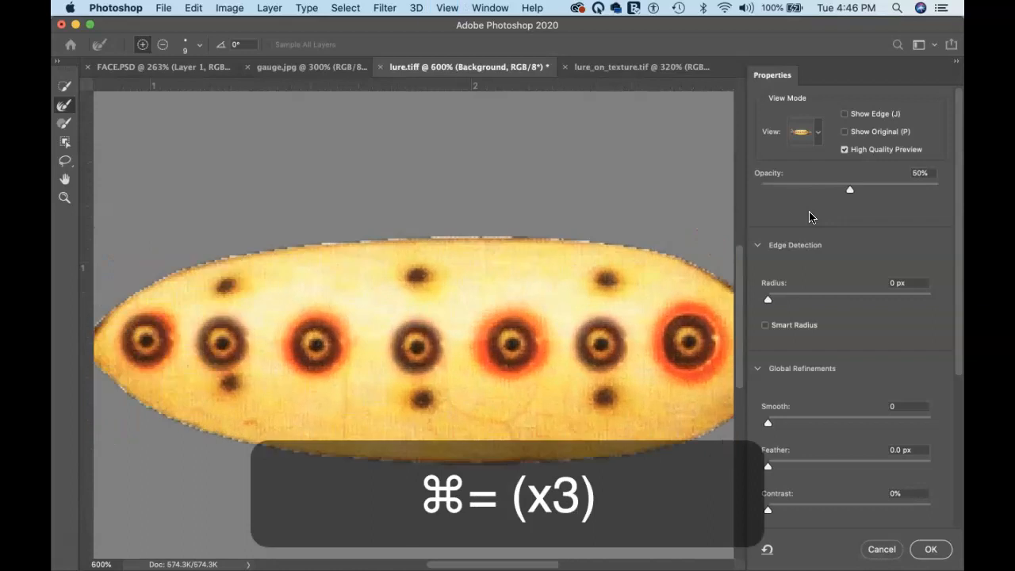
drag(558, 287, 307, 239)
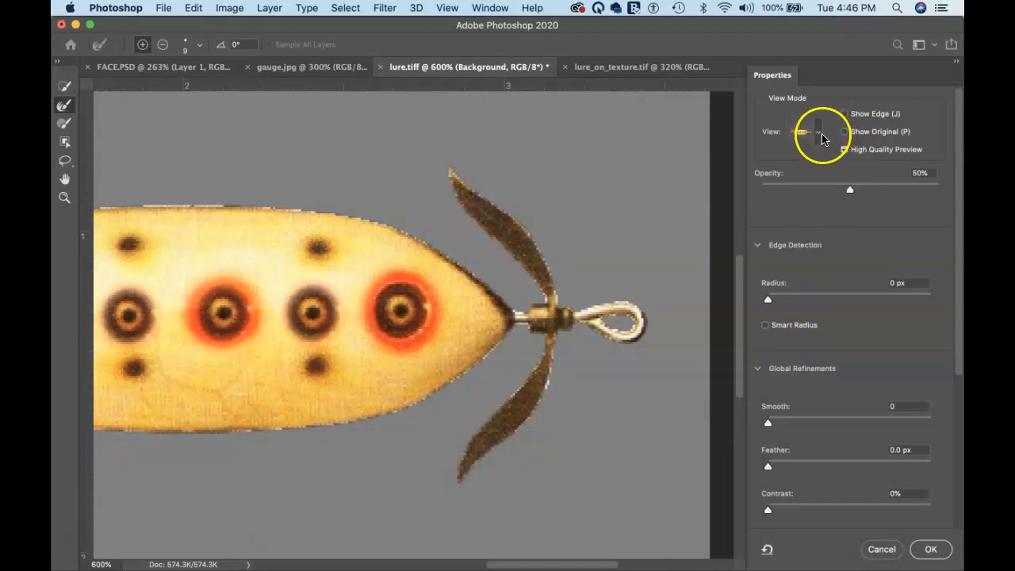
click(820, 134)
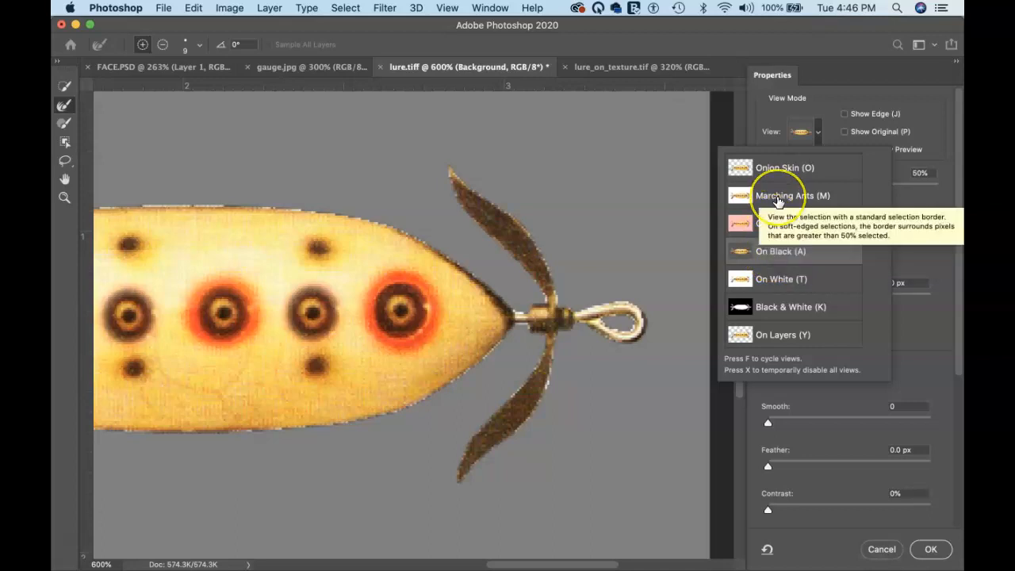
click(781, 282)
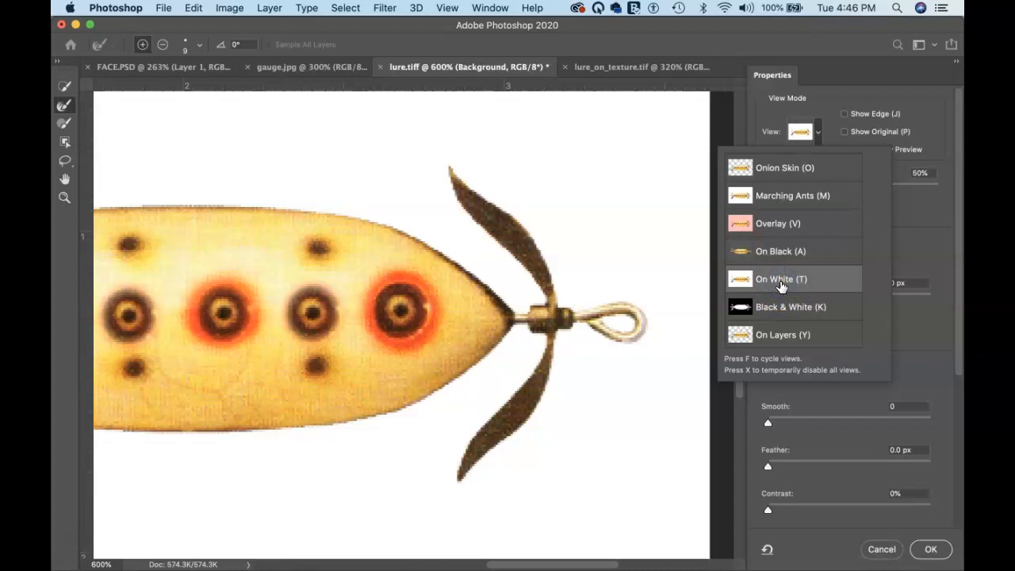
click(779, 253)
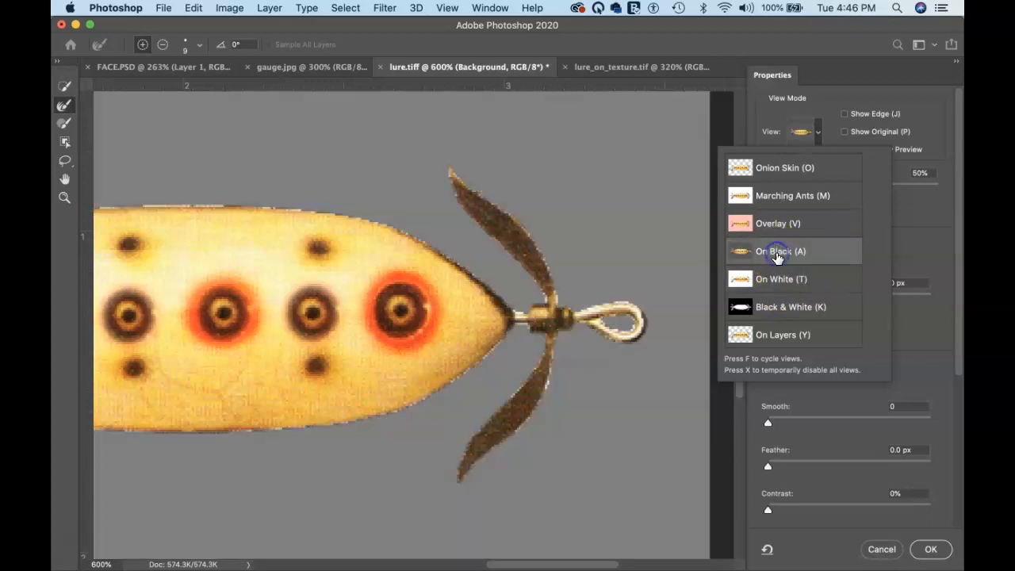
click(775, 226)
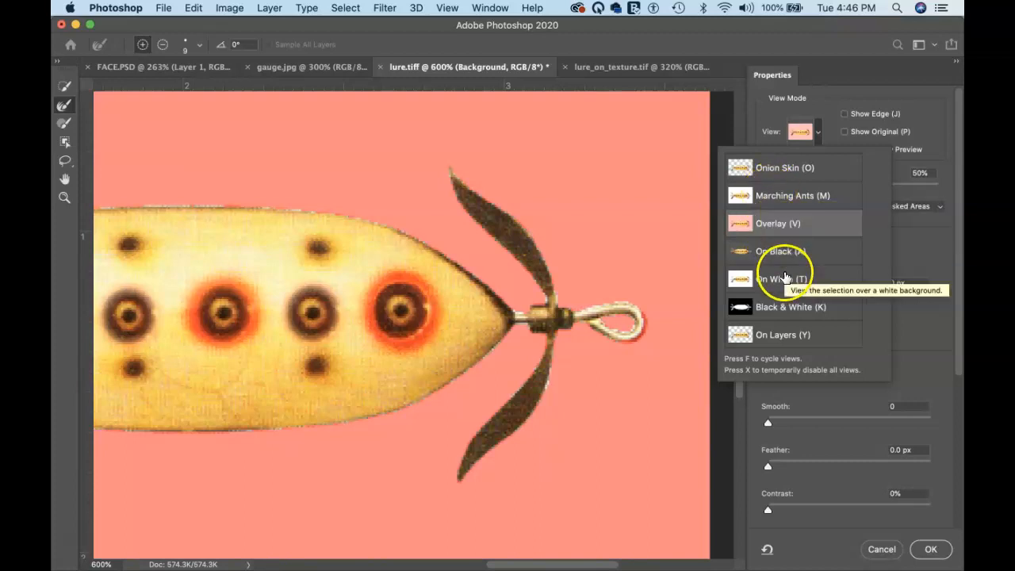
click(769, 256)
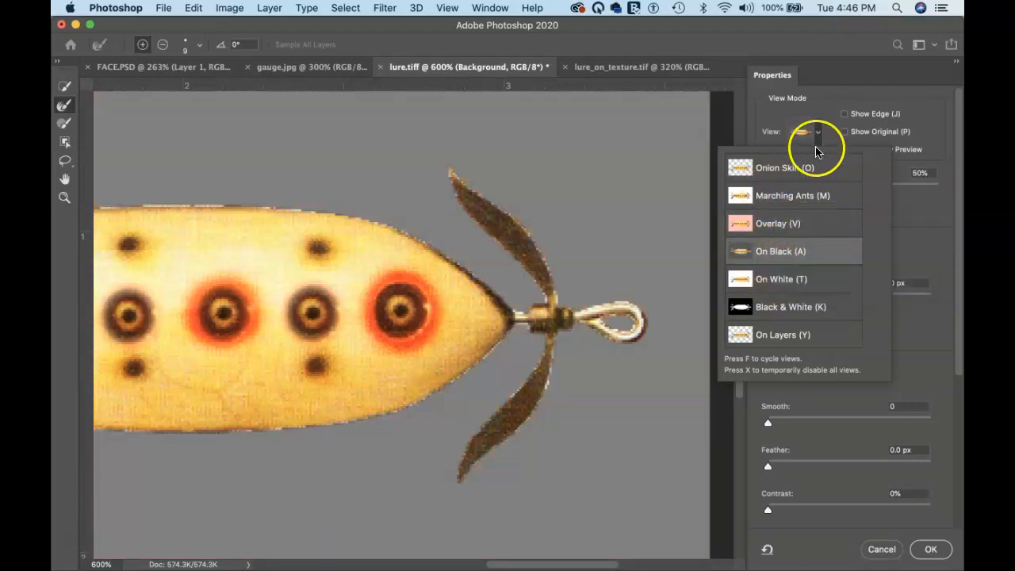
click(826, 107)
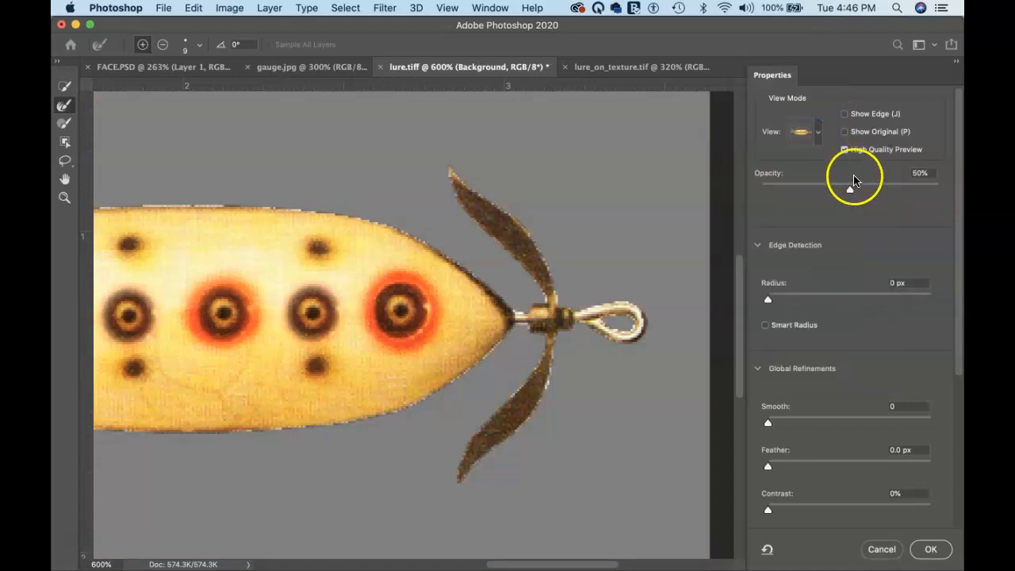
drag(850, 190, 889, 190)
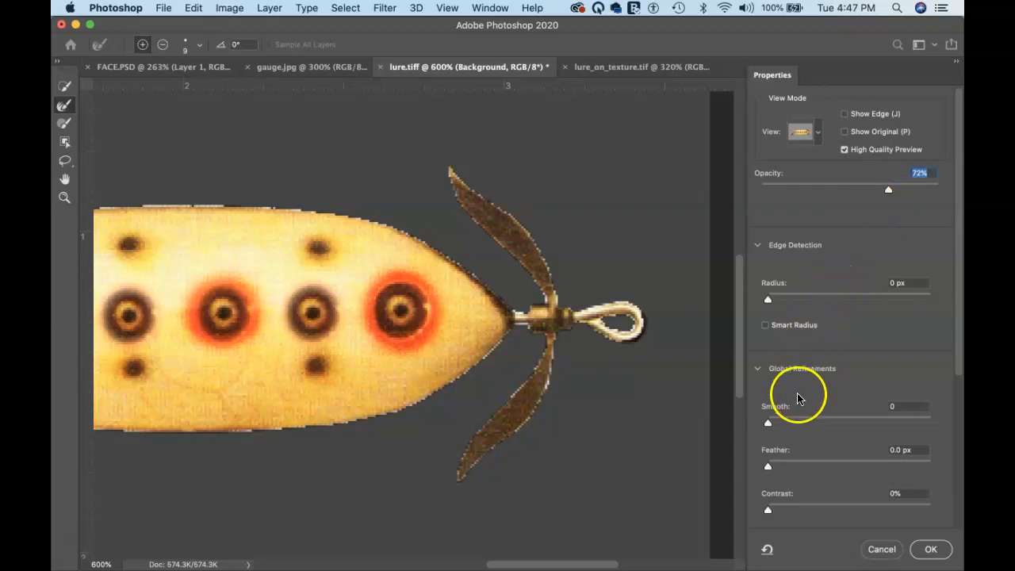
Set the selection's Smooth refinement to 3 and Contrast to 36%.
drag(767, 423, 774, 426)
drag(776, 513, 825, 506)
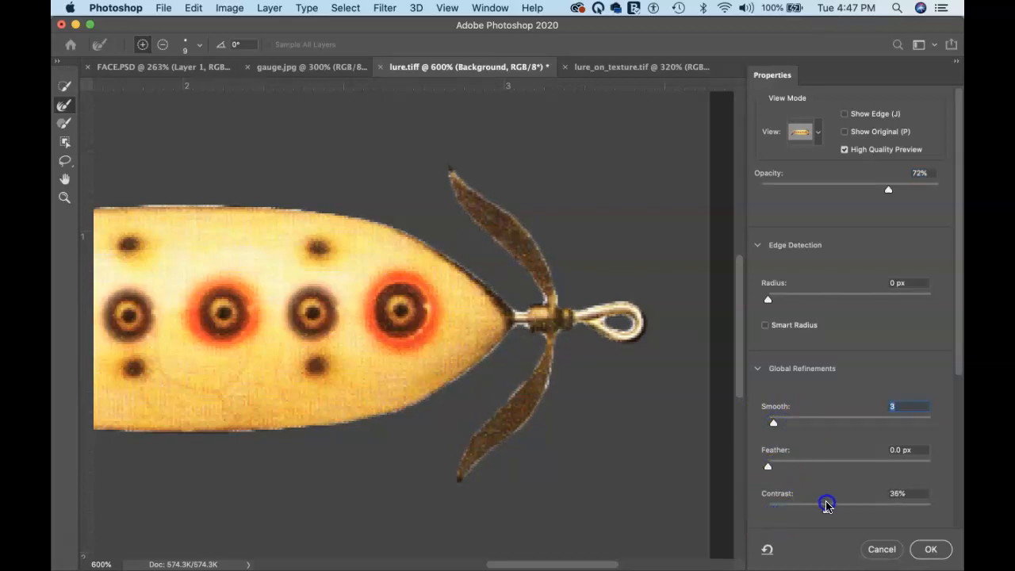
click(825, 506)
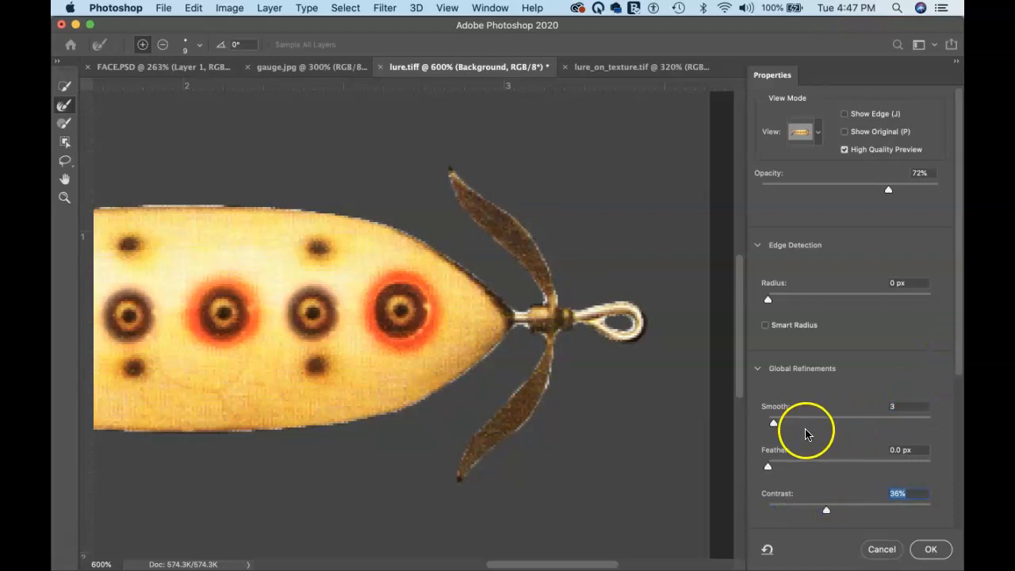
Refine the selection edge with Smooth at 2, Feather at 0.0 px and Contrast at 39%.
mouse_move(773, 422)
mouse_down()
mouse_move(829, 421)
mouse_move(768, 424)
mouse_up()
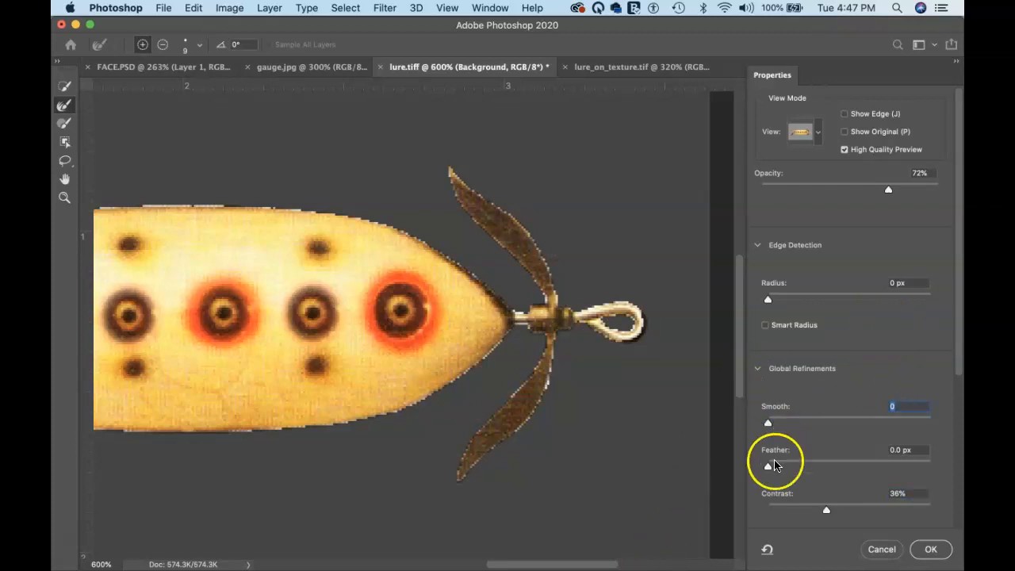
mouse_move(766, 470)
mouse_down()
mouse_move(799, 469)
mouse_move(754, 469)
mouse_up()
mouse_move(766, 426)
mouse_down()
mouse_move(791, 423)
mouse_move(781, 428)
mouse_up()
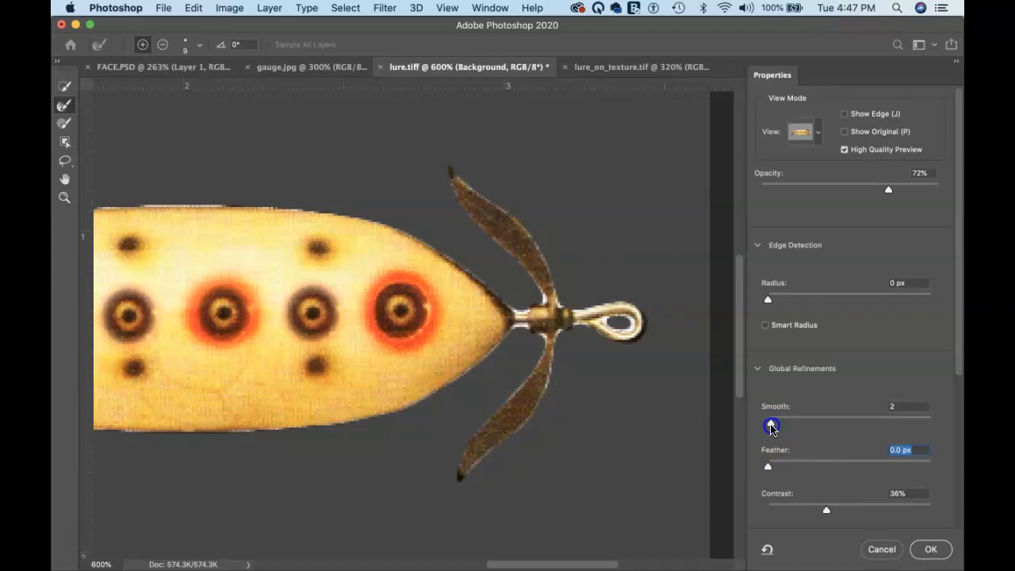
drag(769, 427, 772, 428)
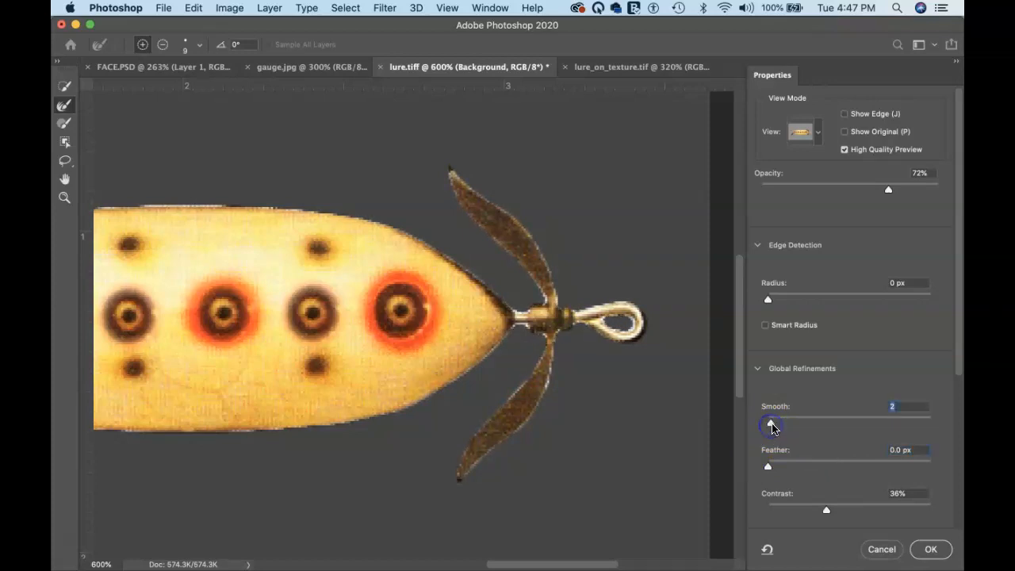
click(767, 468)
click(826, 510)
drag(824, 513, 831, 509)
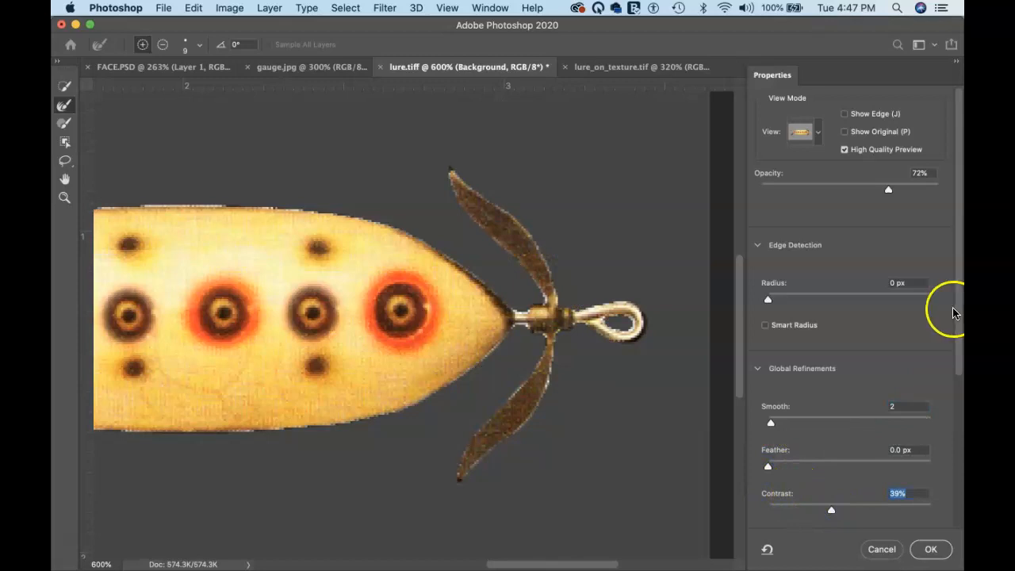
Set the lure selection's Shift Edge to -35% and apply the Select and Mask refinements.
scroll(951, 306, down, 3)
scroll(952, 397, down, 1)
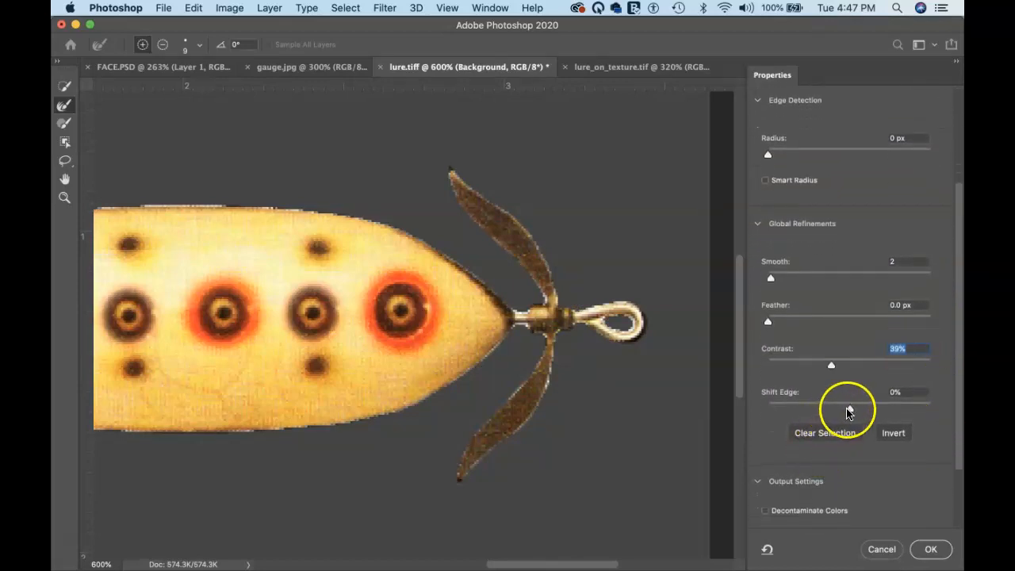
drag(847, 408, 831, 411)
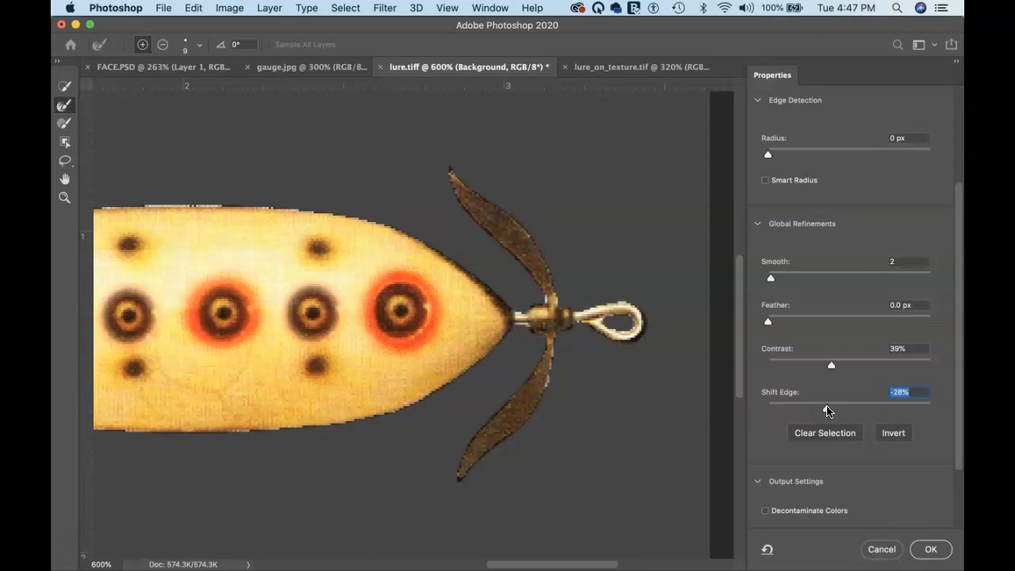
mouse_move(827, 411)
mouse_down()
mouse_move(918, 408)
mouse_move(824, 420)
mouse_up()
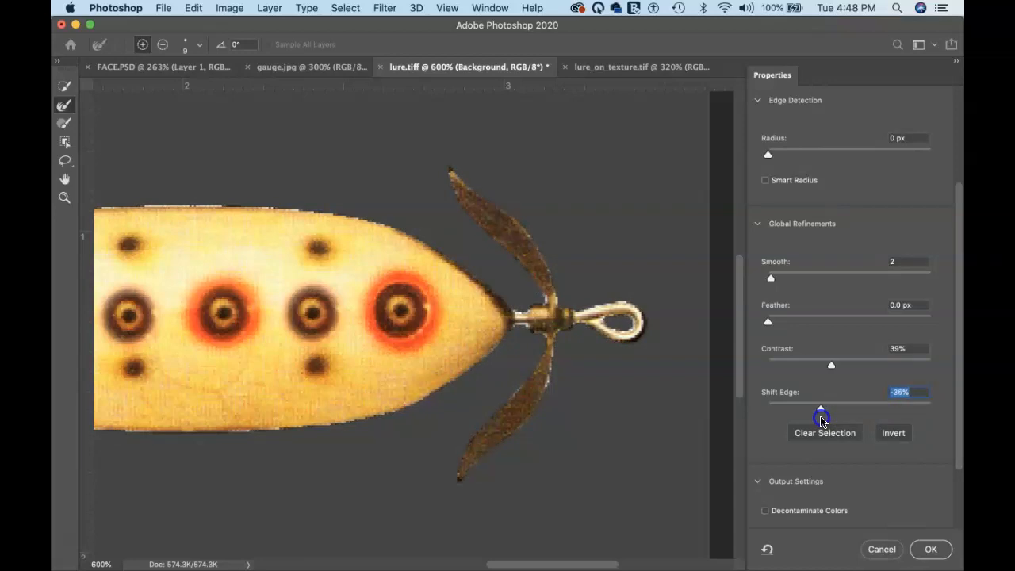
click(930, 548)
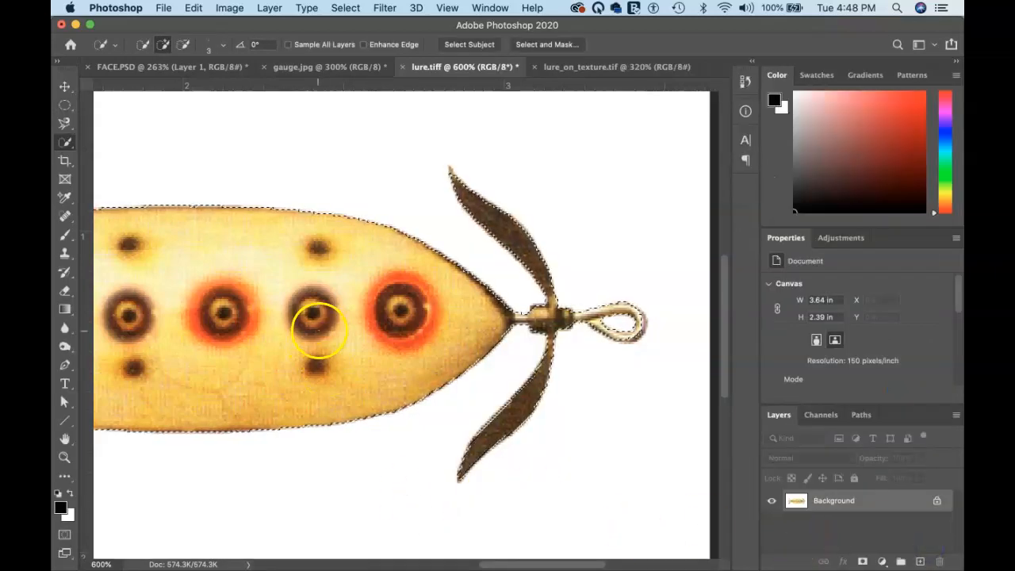
Move the refined lure selection into FACE.PSD with the Move tool and inspect its edges beside the earlier lure copy.
key(v)
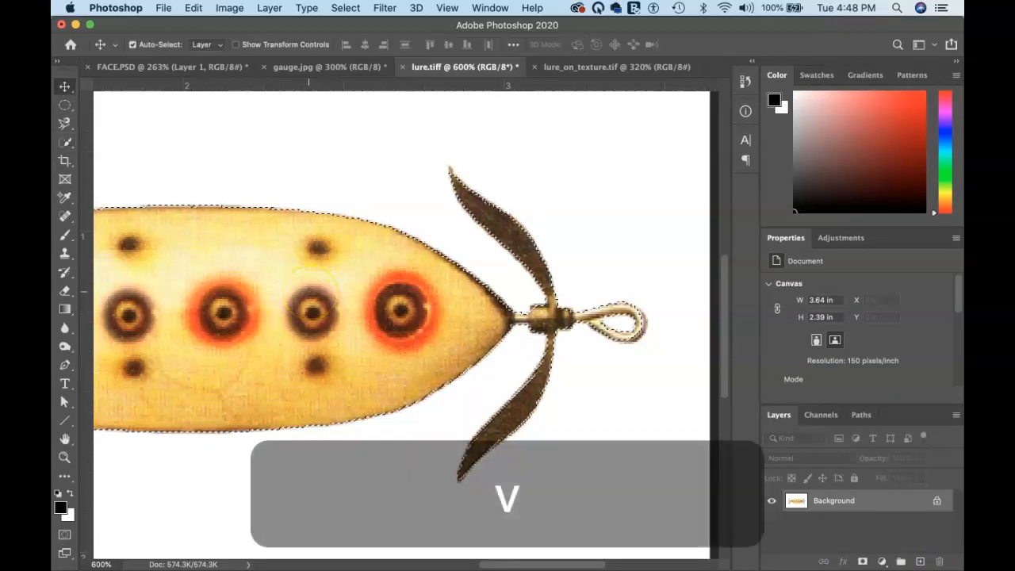
drag(325, 284, 341, 322)
key(z)
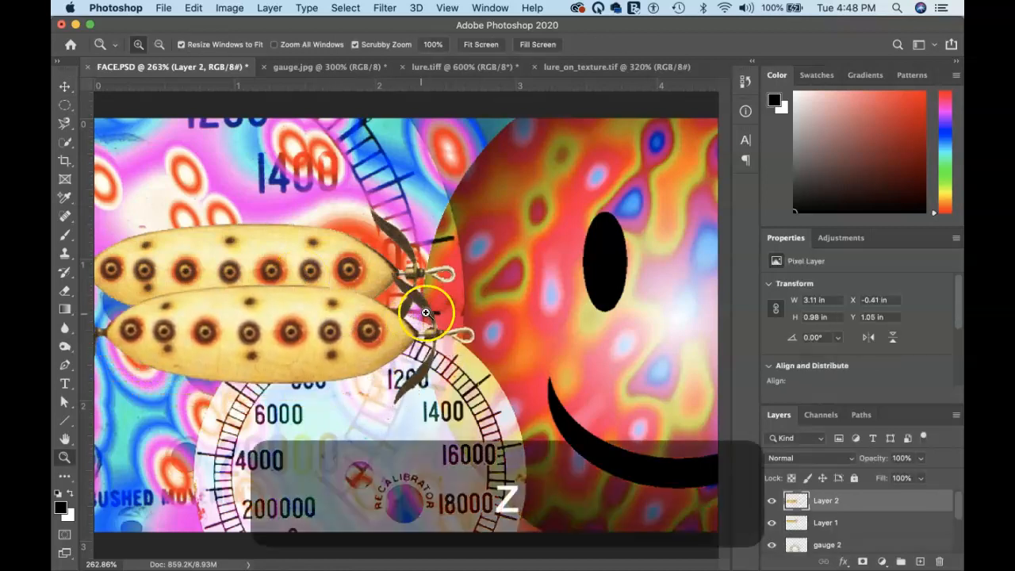
drag(431, 283, 512, 425)
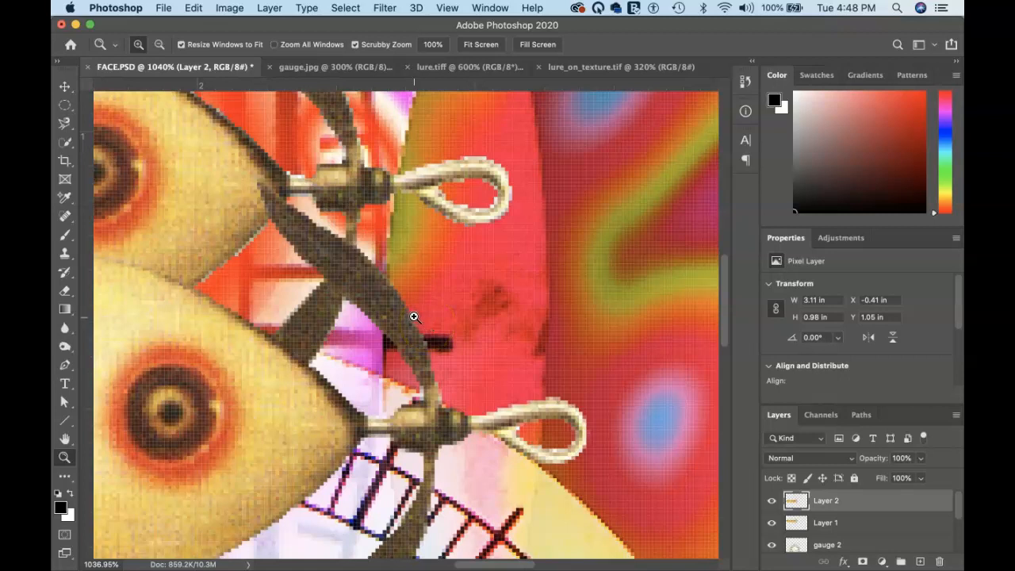
key(super+0)
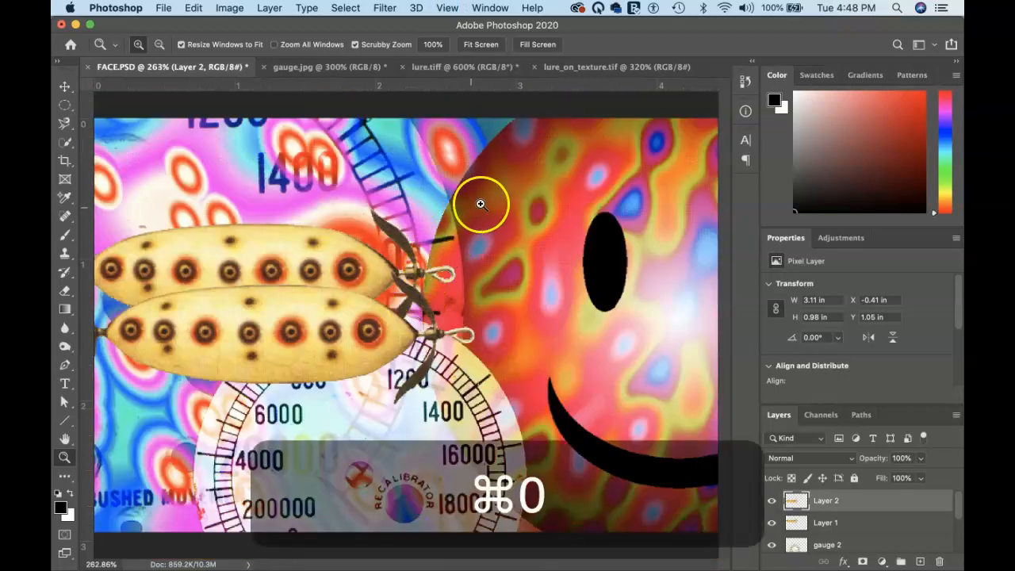
Compare the lure in lure_on_texture.tif with the one in lure.tiff, and clear the selection in lure.tiff.
click(586, 68)
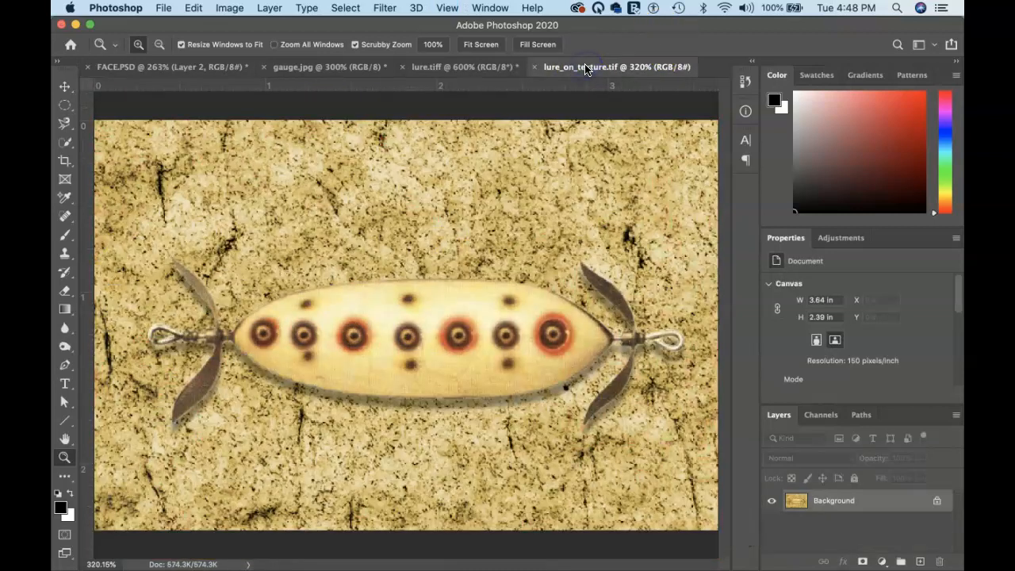
click(481, 66)
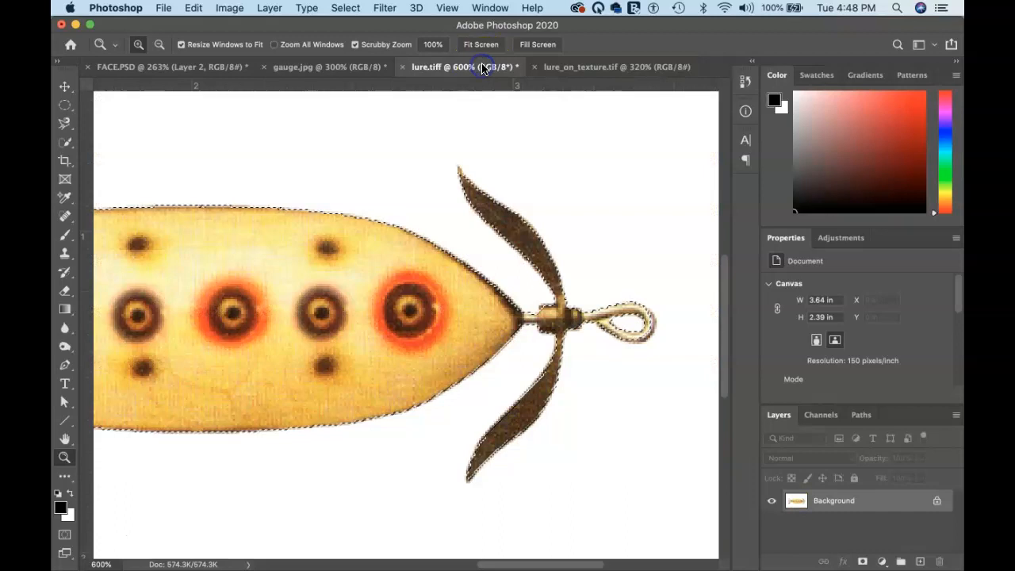
click(619, 67)
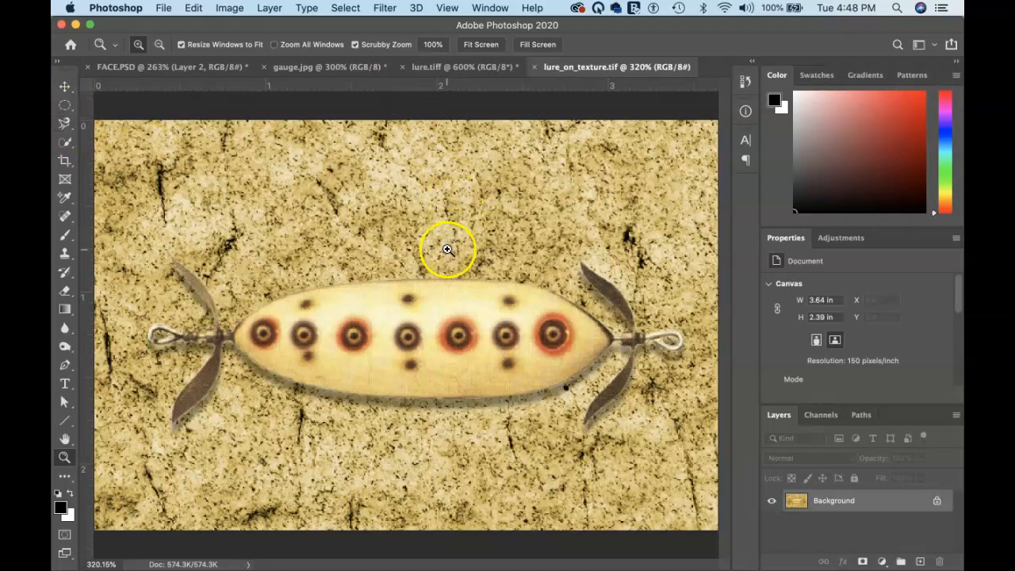
click(464, 69)
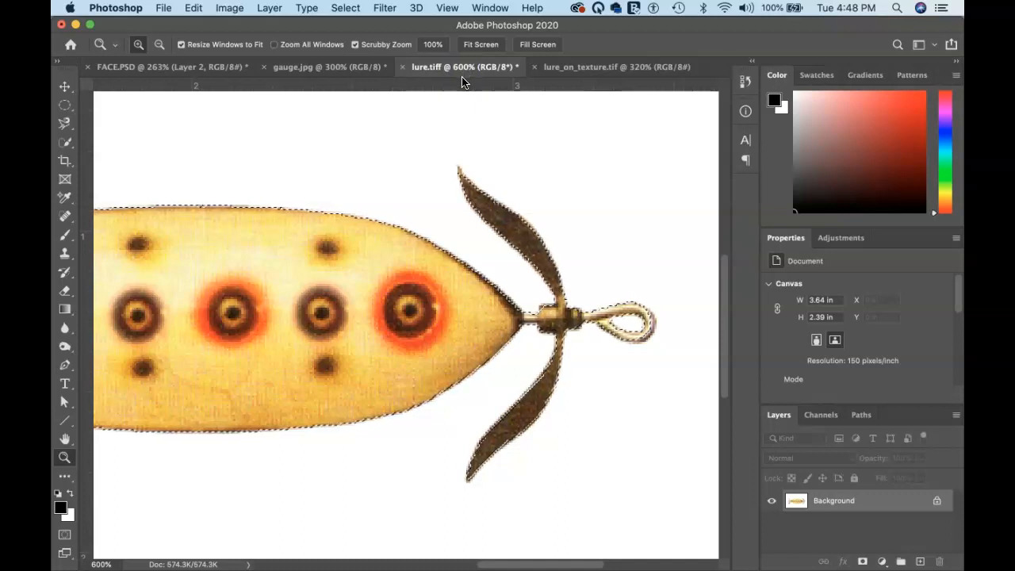
key(super+d)
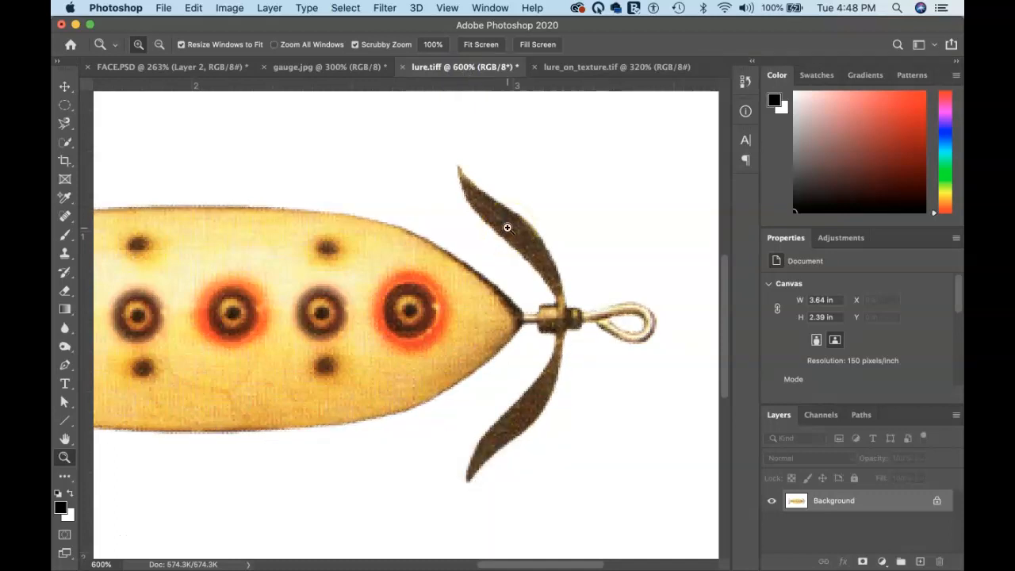
key(super+0)
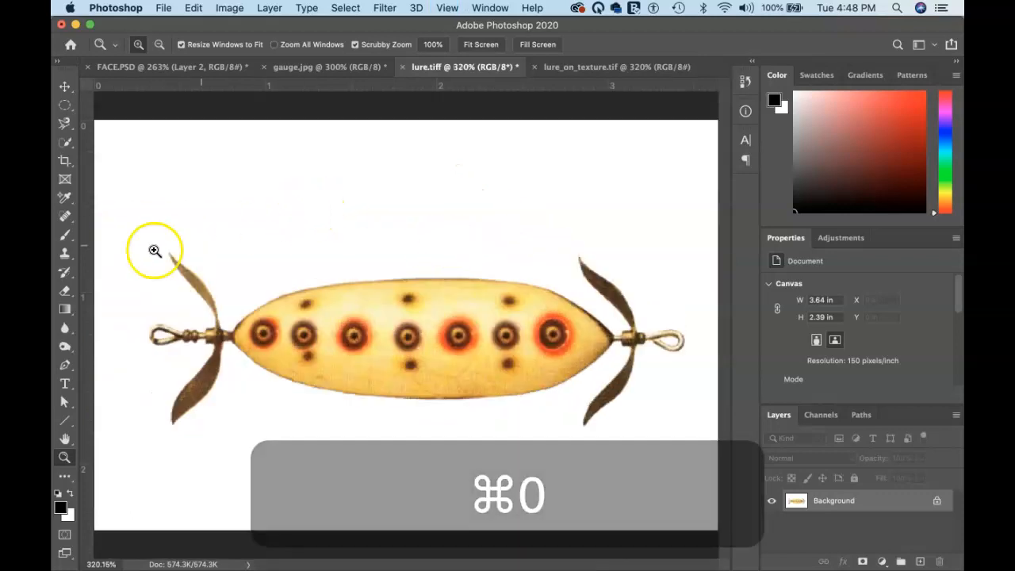
Activate the Object Selection tool, select the lure with the Subject command, and inspect the selection edge at the right wire loop.
click(68, 149)
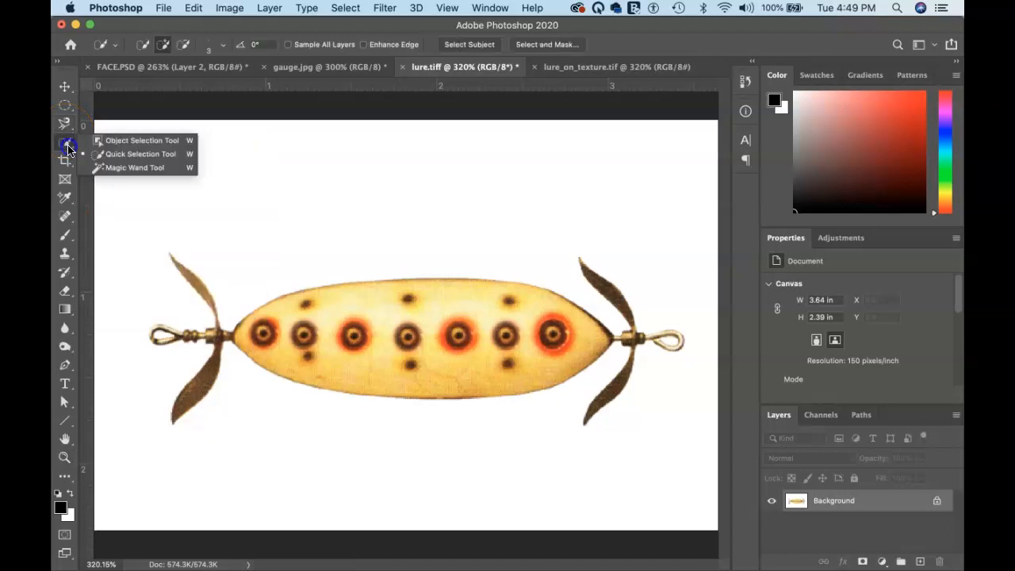
drag(68, 149, 112, 142)
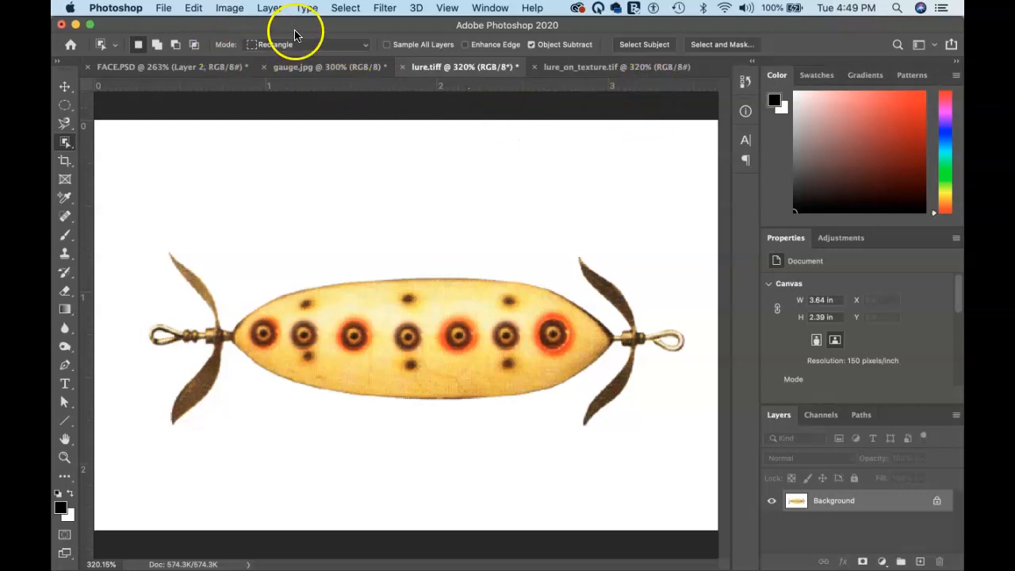
click(344, 8)
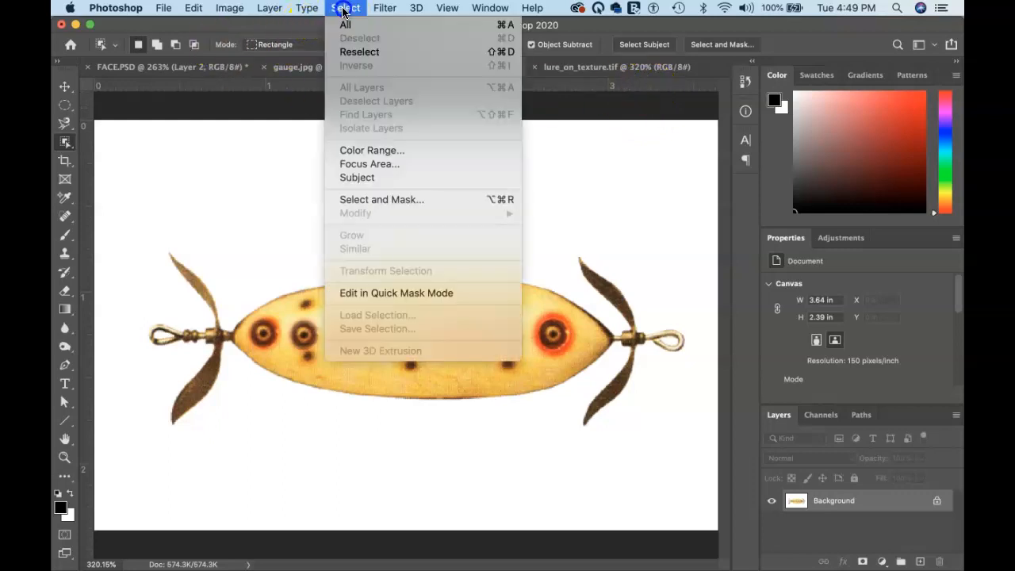
click(399, 178)
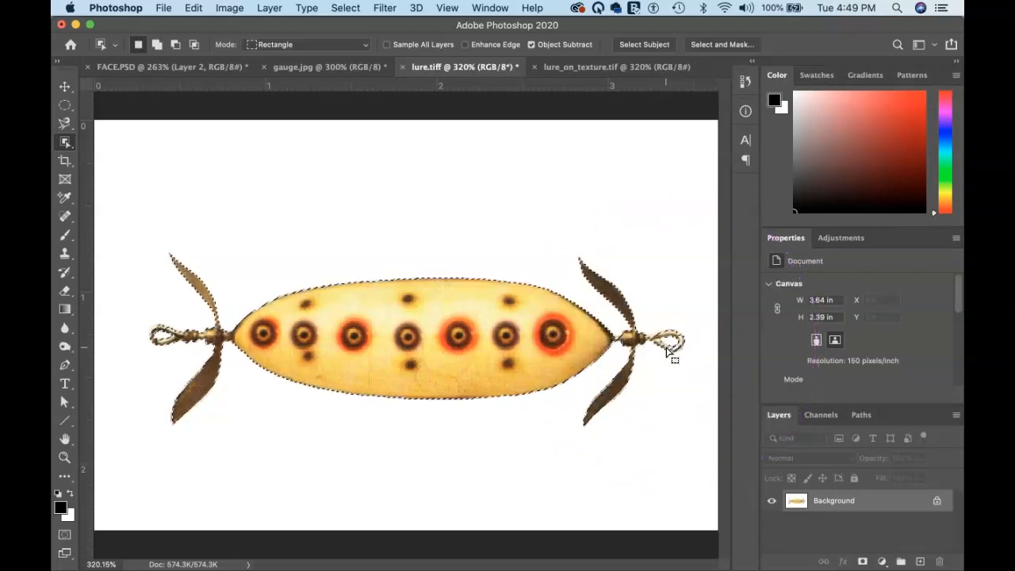
key(z)
drag(675, 342, 476, 340)
key(space)
alt+click(555, 340)
key(space)
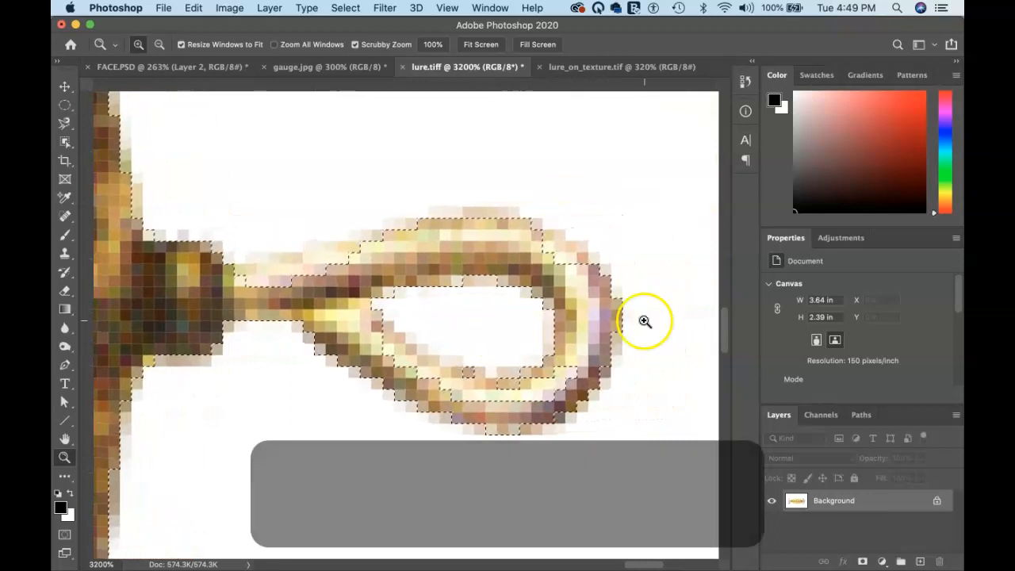
key(l)
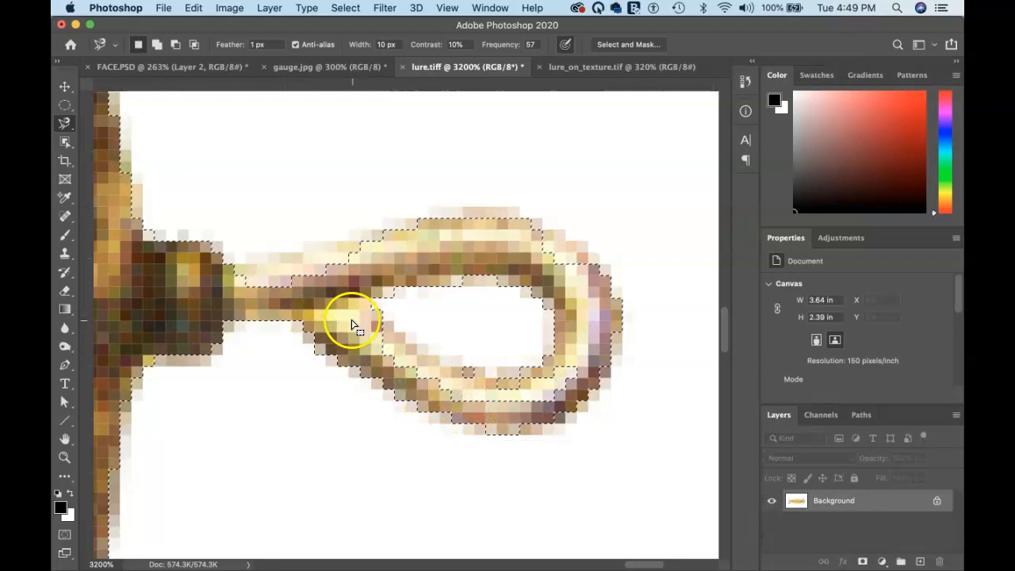
key(shift)
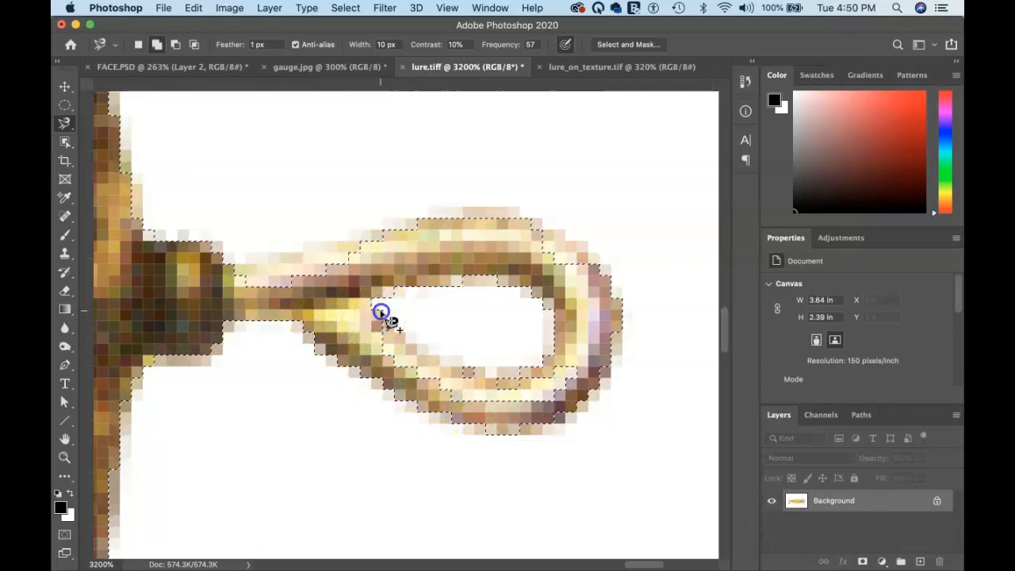
key(Escape)
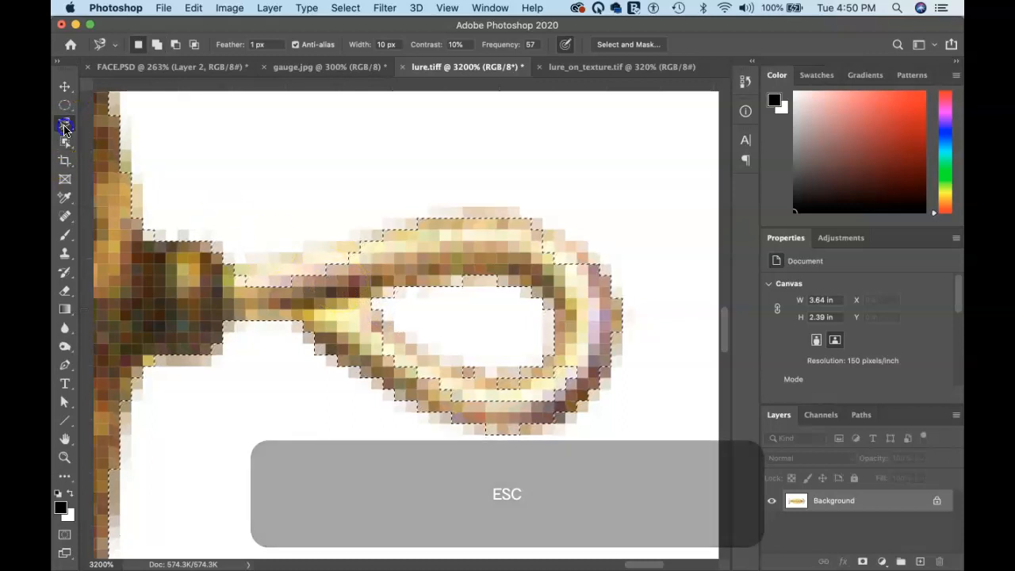
Add the missed pixels along the wire loop's lower inner edge and upper stem to the selection with the Lasso tool.
right_click(64, 127)
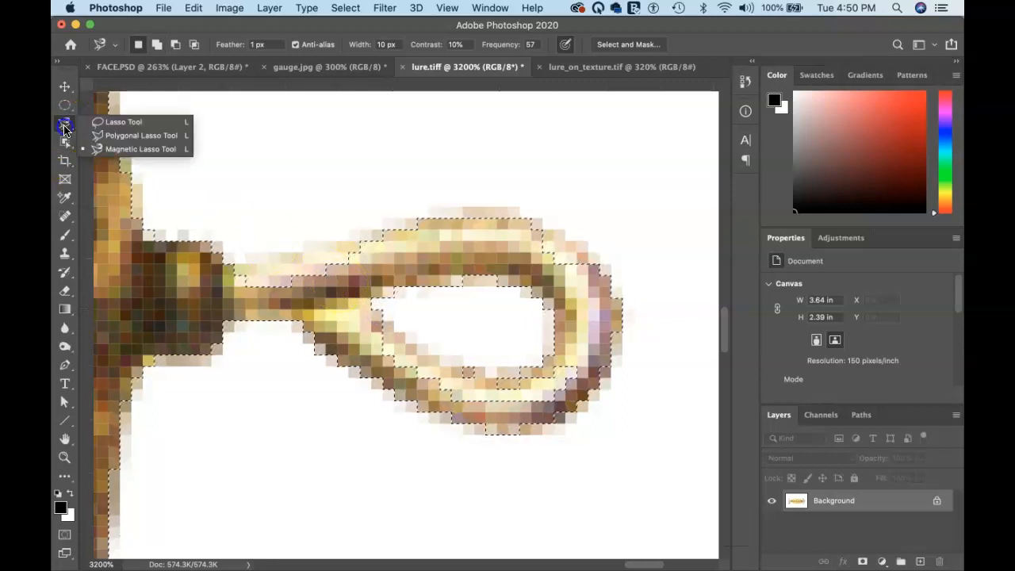
click(119, 122)
key(shift)
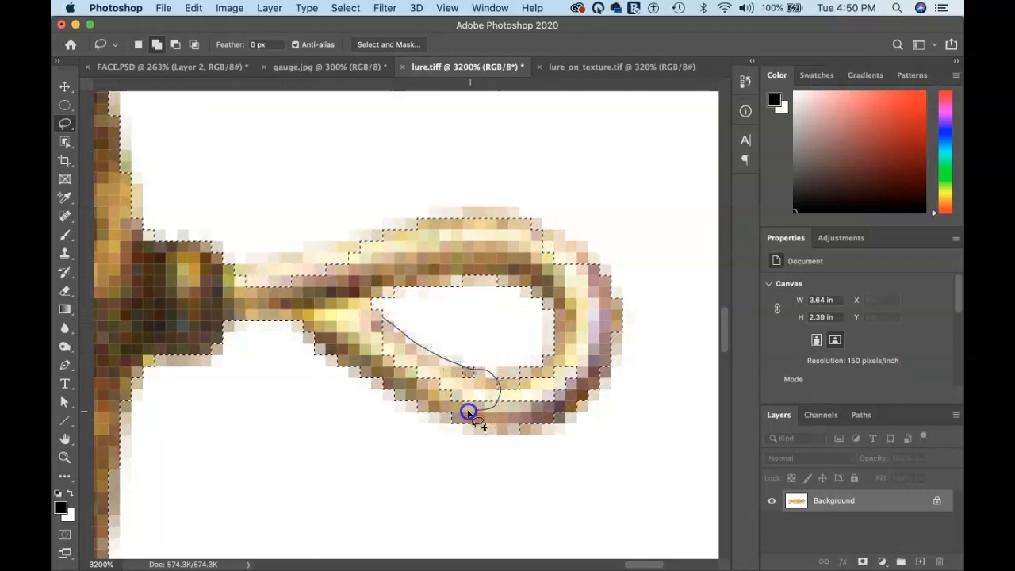
mouse_move(360, 357)
mouse_down()
mouse_move(327, 316)
mouse_move(333, 303)
mouse_move(381, 308)
mouse_up()
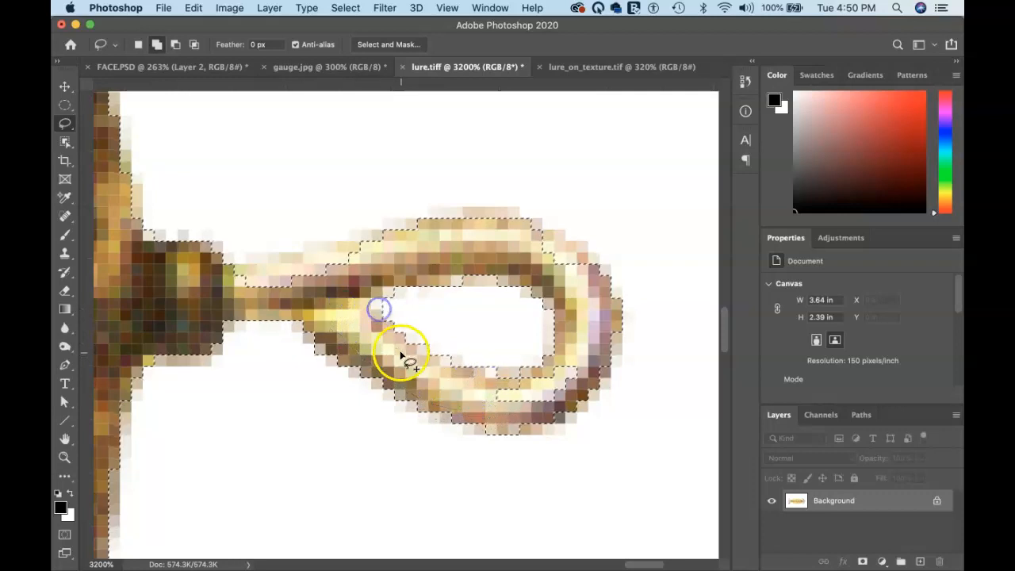
mouse_move(492, 370)
mouse_down()
mouse_move(565, 356)
mouse_move(568, 382)
mouse_move(533, 405)
mouse_move(489, 406)
mouse_move(470, 383)
mouse_up()
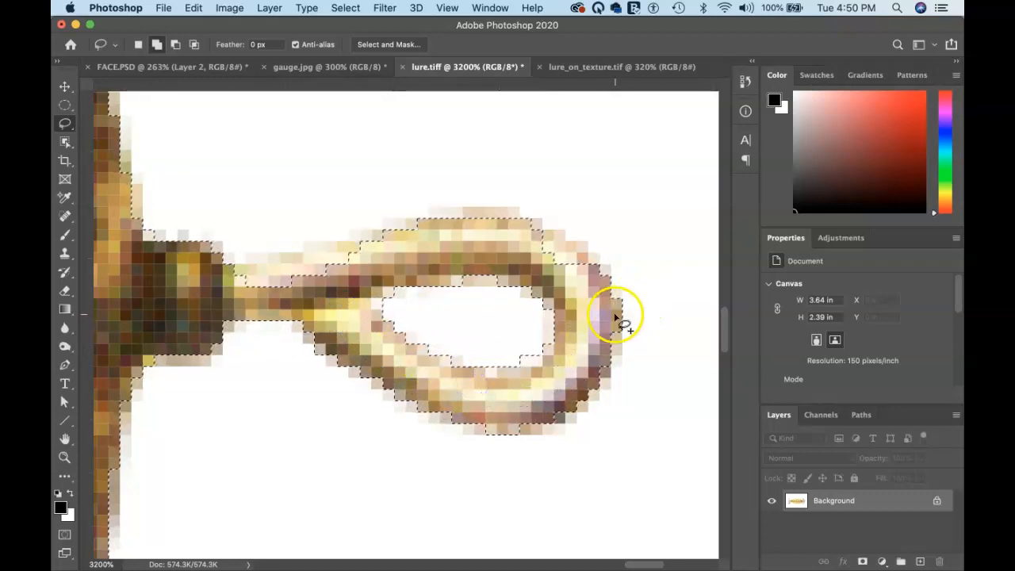
mouse_move(481, 286)
mouse_down()
mouse_move(317, 245)
mouse_move(412, 229)
mouse_move(258, 259)
mouse_move(245, 290)
mouse_move(326, 281)
mouse_move(417, 243)
mouse_move(422, 229)
mouse_up()
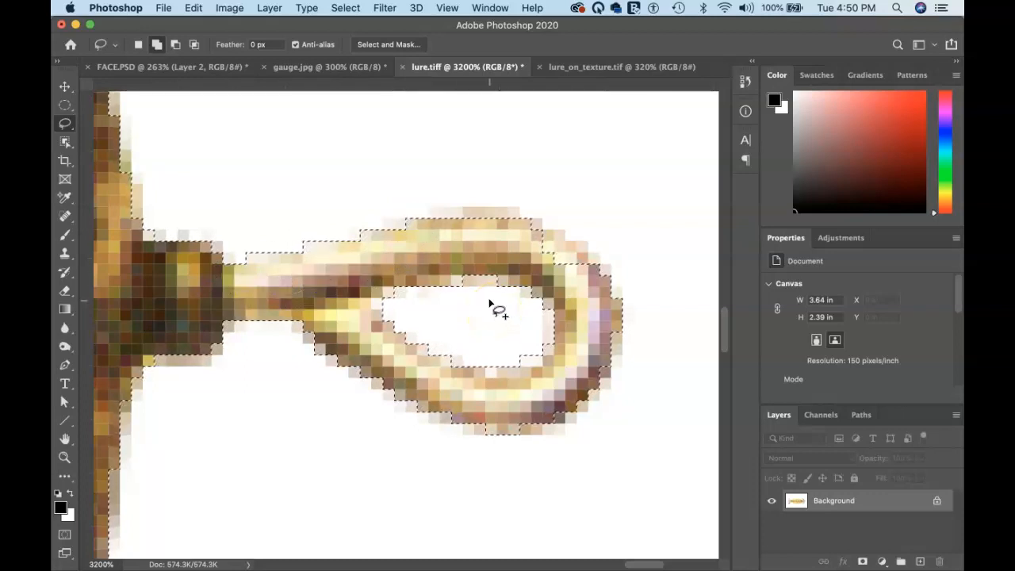
Add the wire loop's upper outer edge to the selection with the Lasso, and subtract the excess white area above it.
mouse_move(425, 226)
mouse_down()
mouse_move(459, 158)
mouse_move(559, 183)
mouse_move(579, 244)
mouse_up()
drag(470, 234, 472, 235)
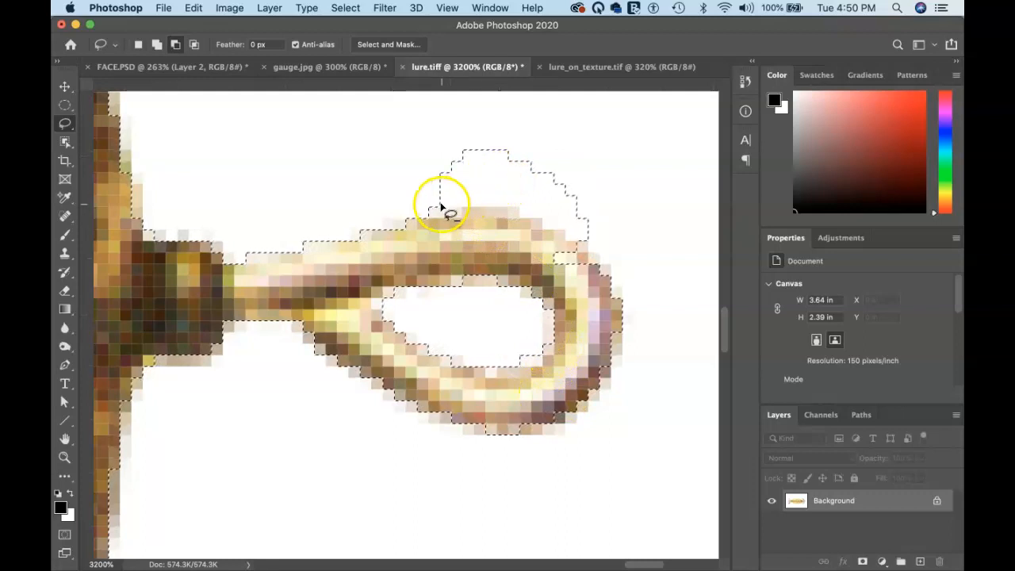
drag(430, 209, 441, 210)
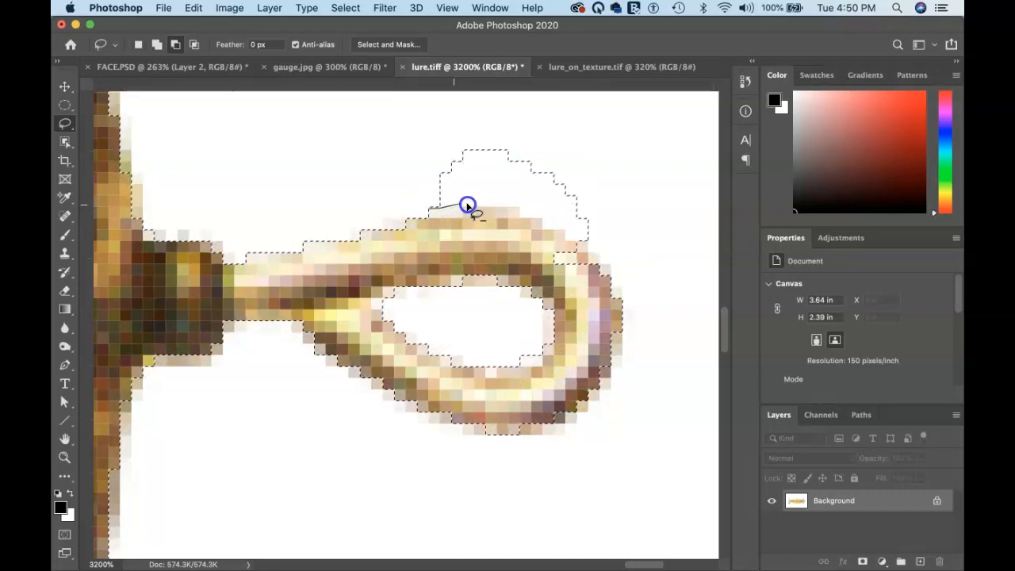
mouse_move(594, 248)
mouse_down()
mouse_move(603, 159)
mouse_move(482, 117)
mouse_move(436, 135)
mouse_move(425, 200)
mouse_up()
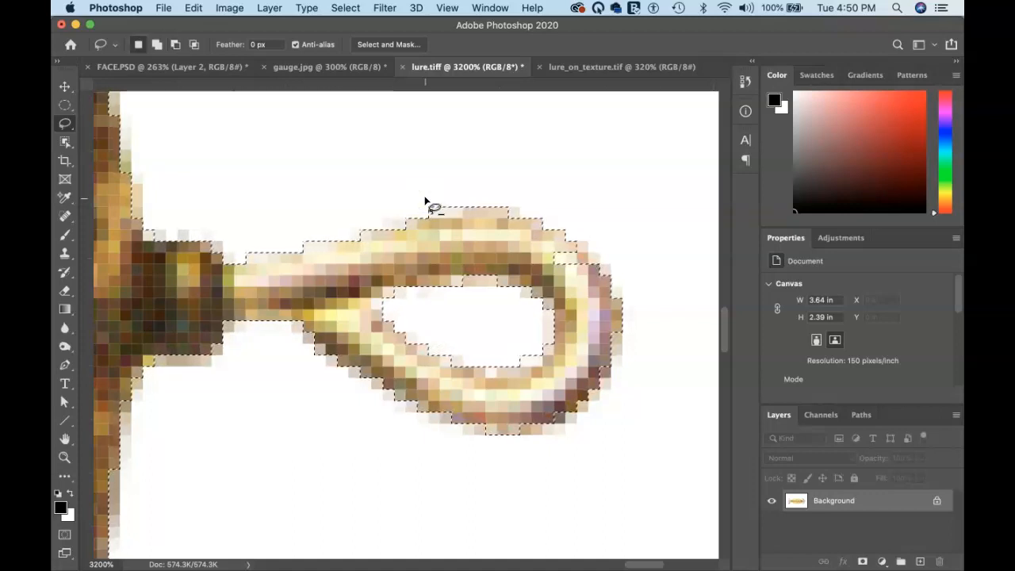
key(super+0)
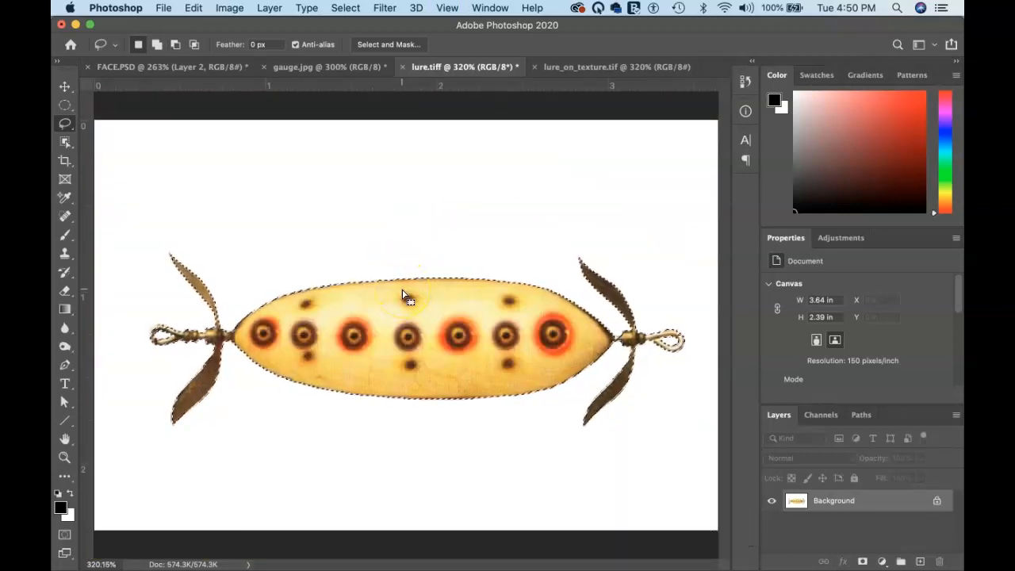
Clear the selection and reselect the whole lure by framing it with the Object Selection tool in Rectangle mode.
key(super+d)
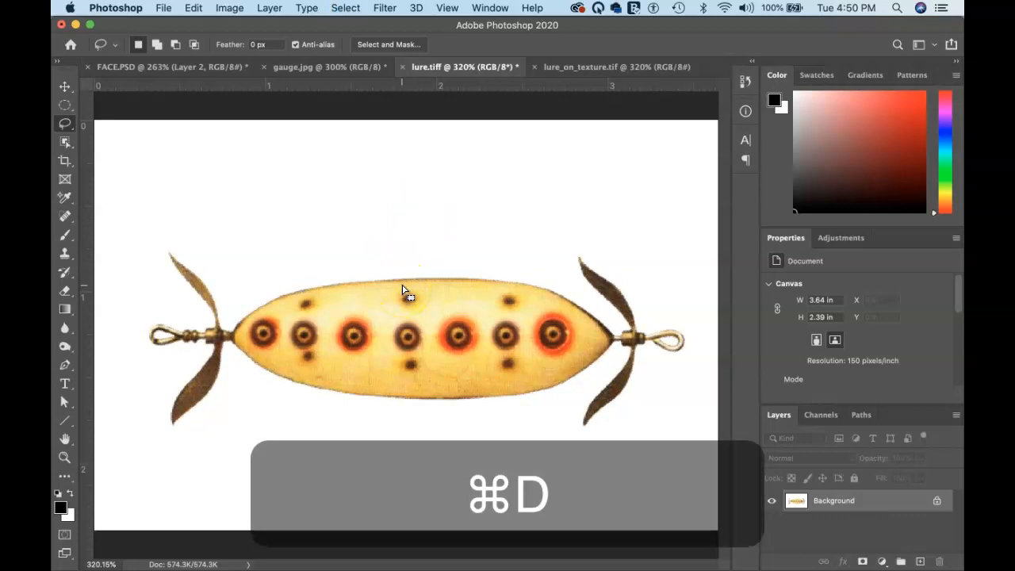
click(65, 143)
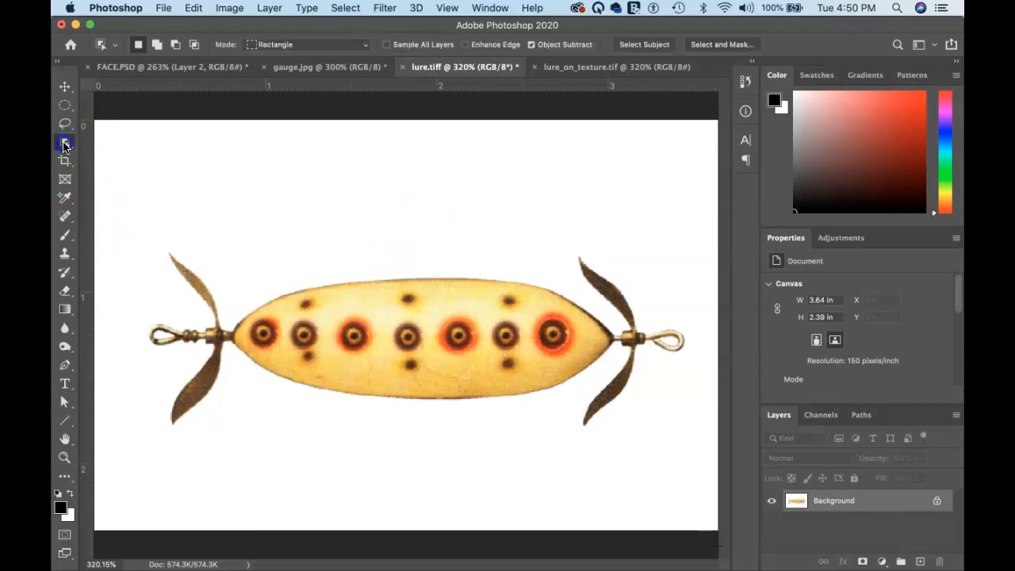
click(86, 141)
drag(126, 214, 695, 444)
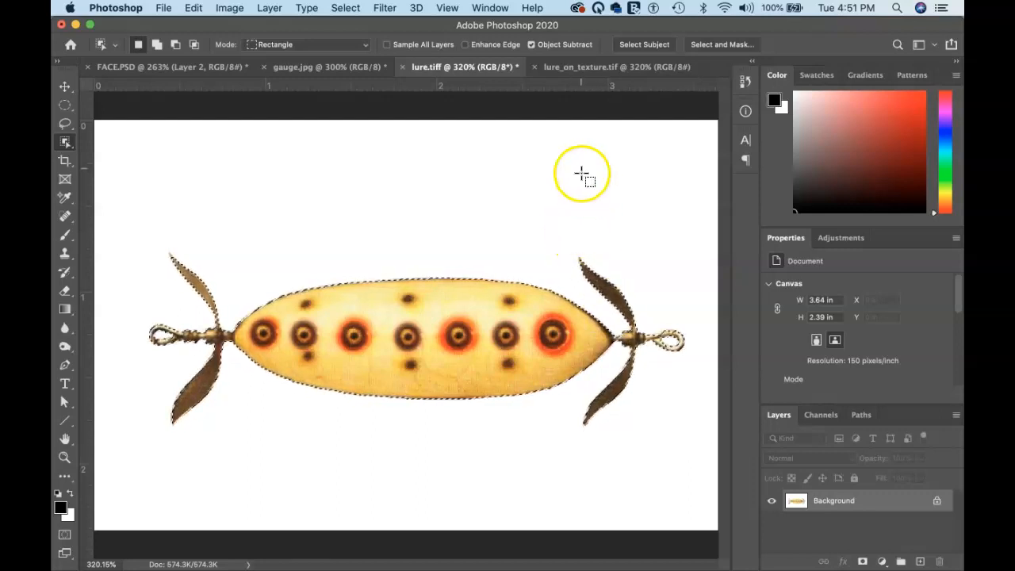
Select the lure in lure_on_texture.tif with an Object Selection rectangle, and return to lure.tiff to clear its selection.
click(573, 68)
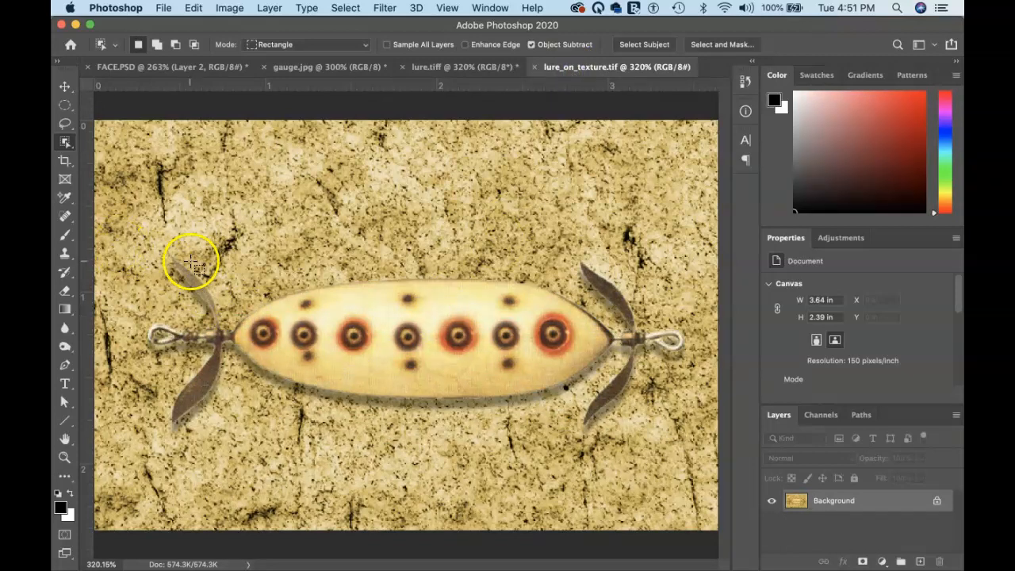
drag(130, 228, 696, 441)
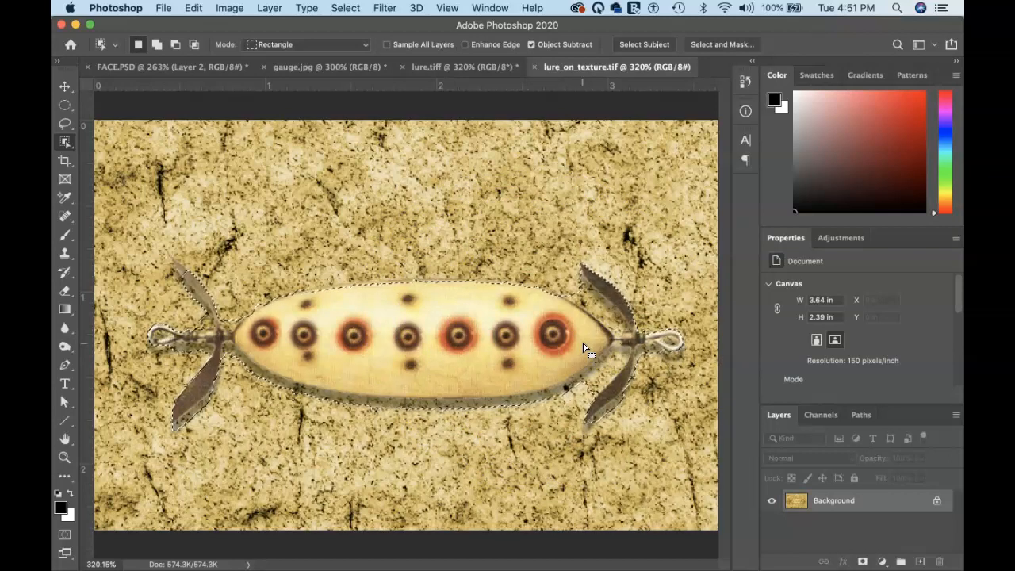
click(456, 69)
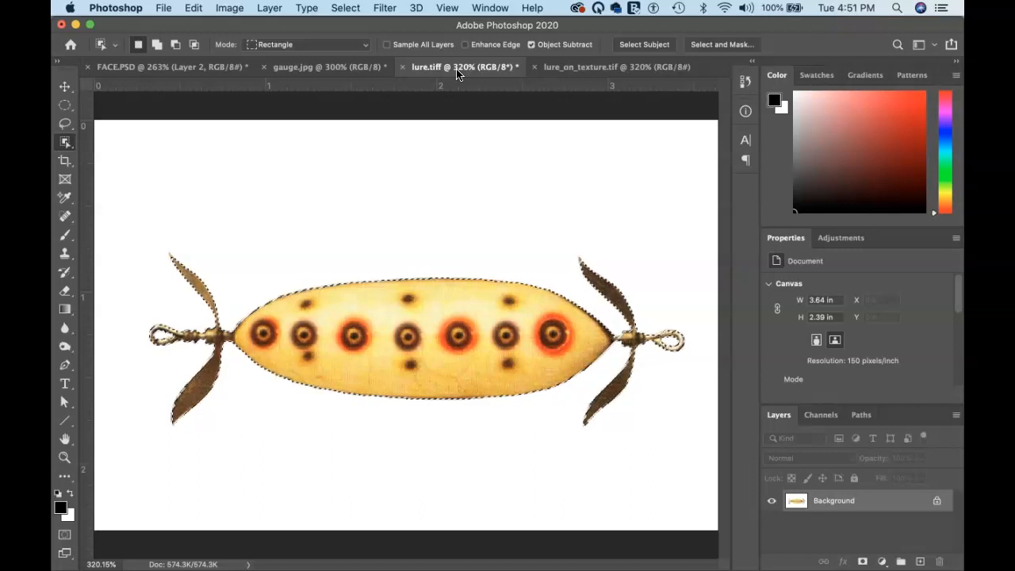
key(super+d)
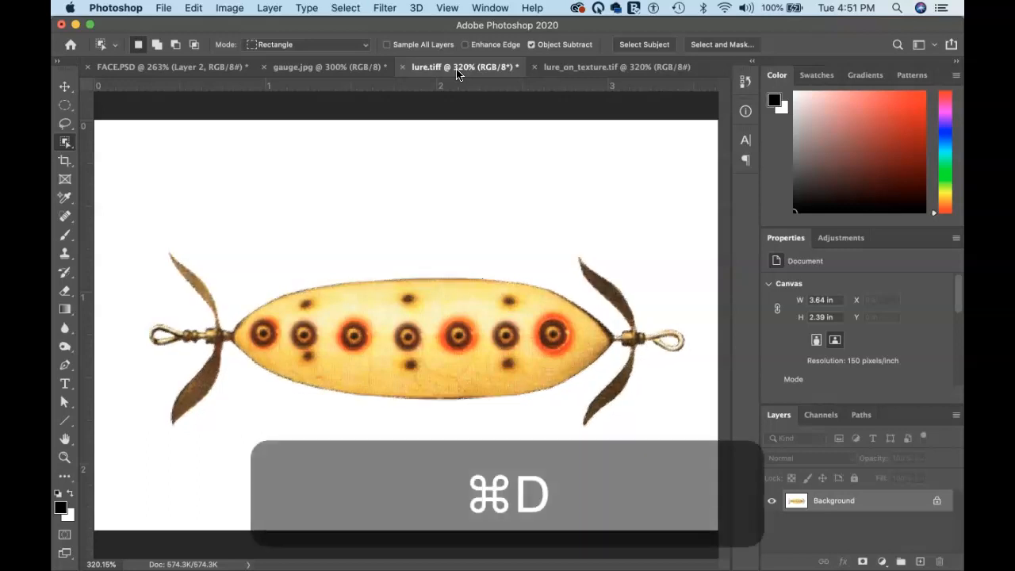